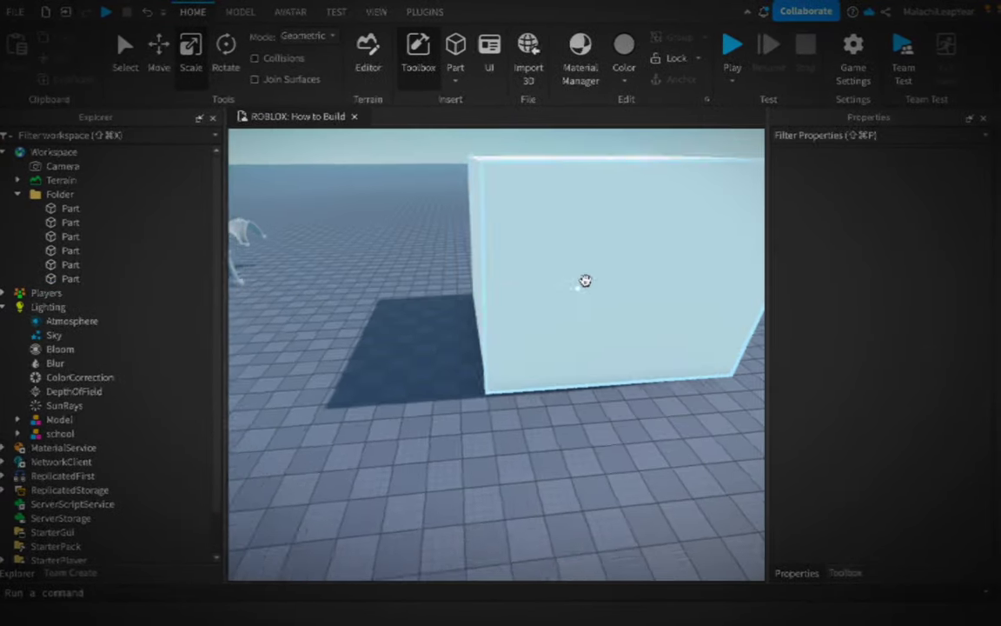
- Set the Lighting service's Technology property to ShadowMap
{"action": "left_click_drag", "start_coordinate": [427, 218], "coordinate": [693, 440]}
{"action": "scroll", "coordinate": [550, 188], "scroll_direction": "up", "scroll_amount": 5}
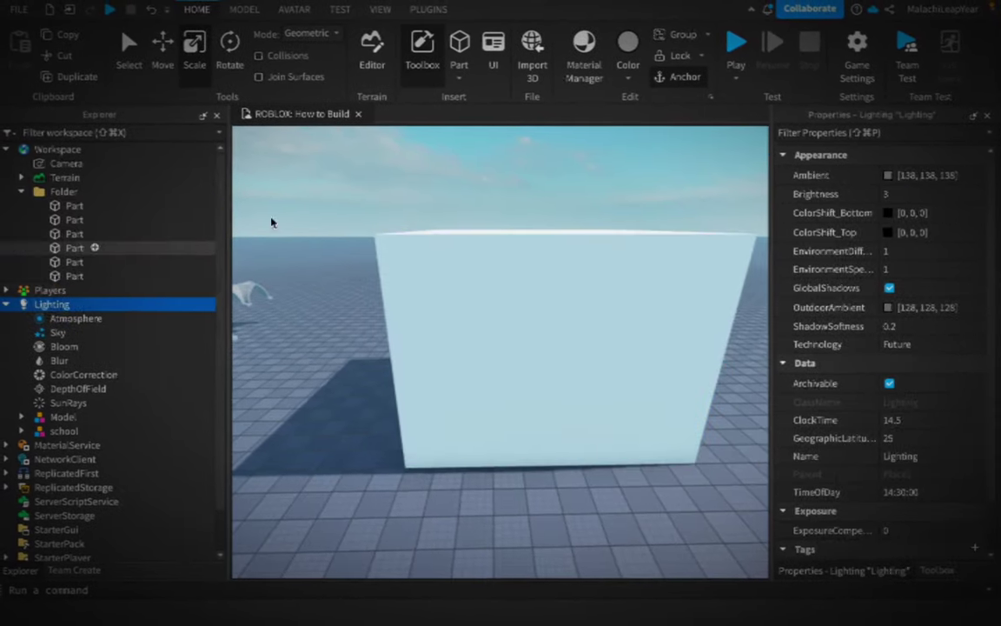
{"action": "scroll", "coordinate": [486, 286], "scroll_direction": "up", "scroll_amount": 5}
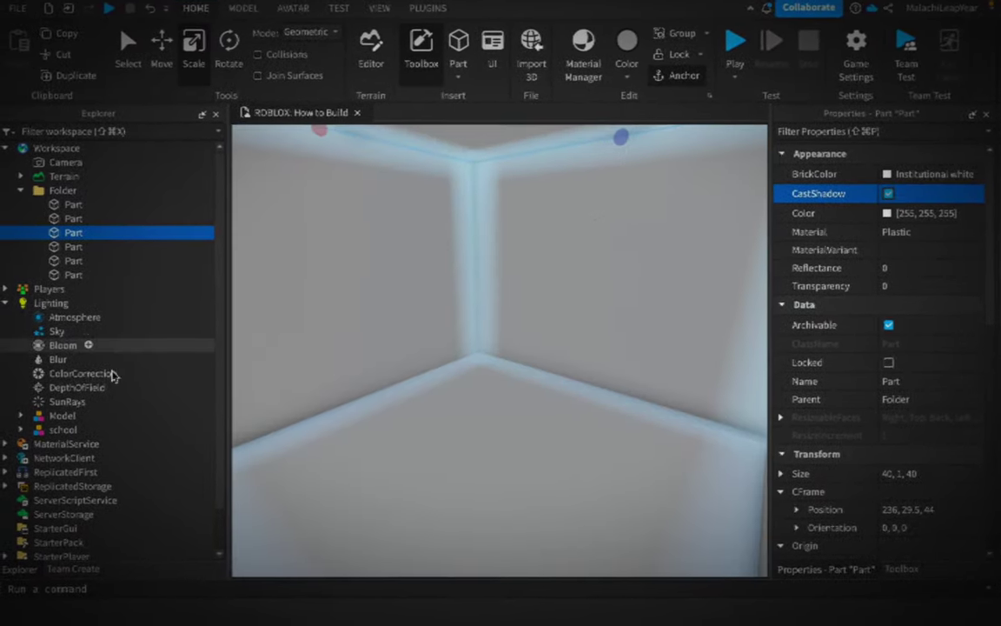
{"action": "left_click", "coordinate": [78, 306]}
{"action": "left_click", "coordinate": [909, 438]}
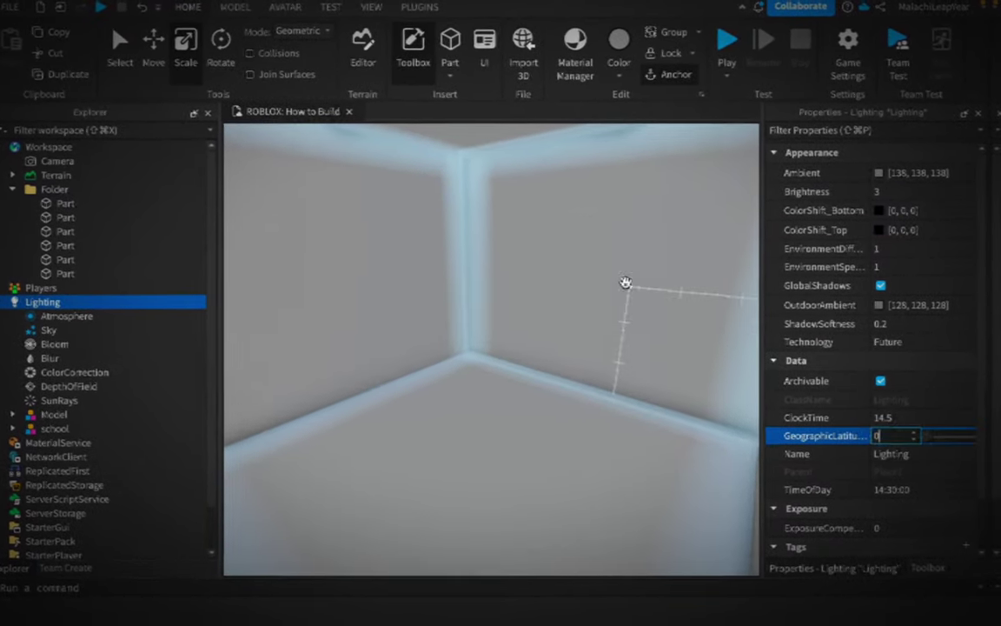
{"action": "left_click", "coordinate": [889, 346]}
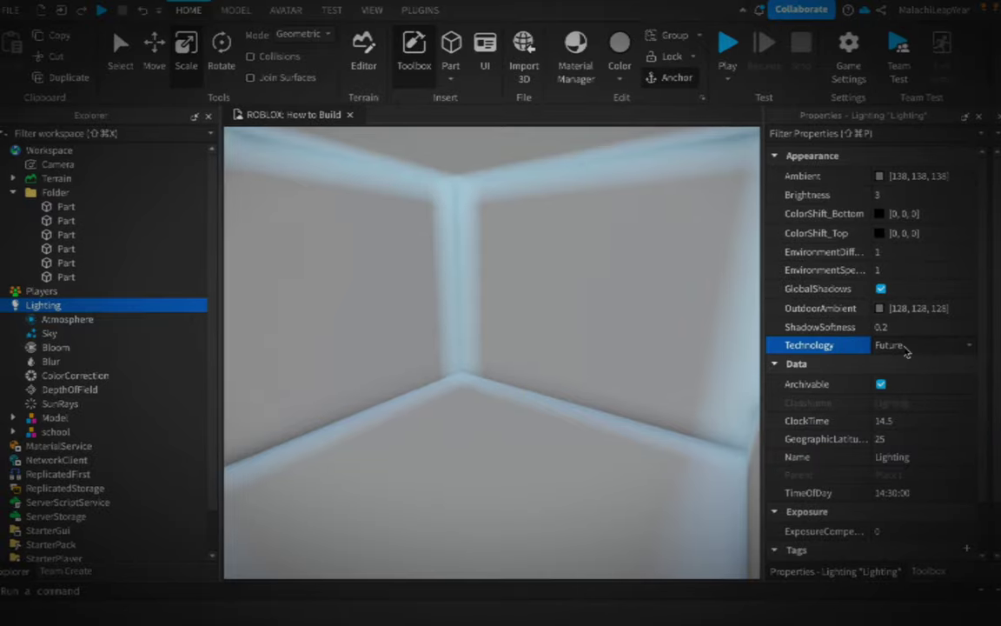
{"action": "left_click", "coordinate": [904, 391]}
- Try 255, 255, 255 for the Lighting service's Ambient and OutdoorAmbient colors
{"action": "left_click", "coordinate": [917, 176]}
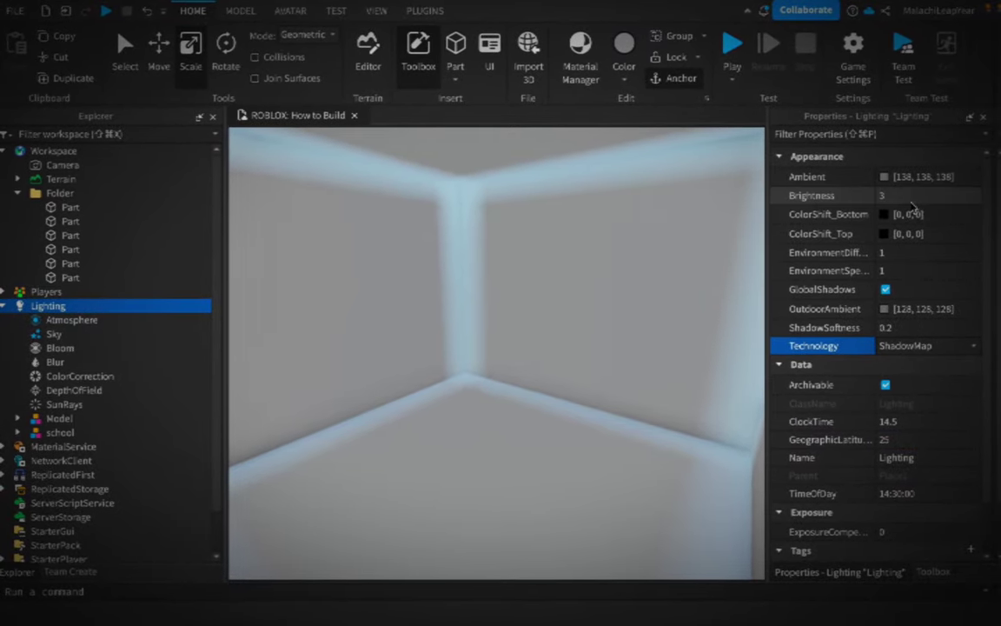
{"action": "type", "text": "255, 255, 255"}
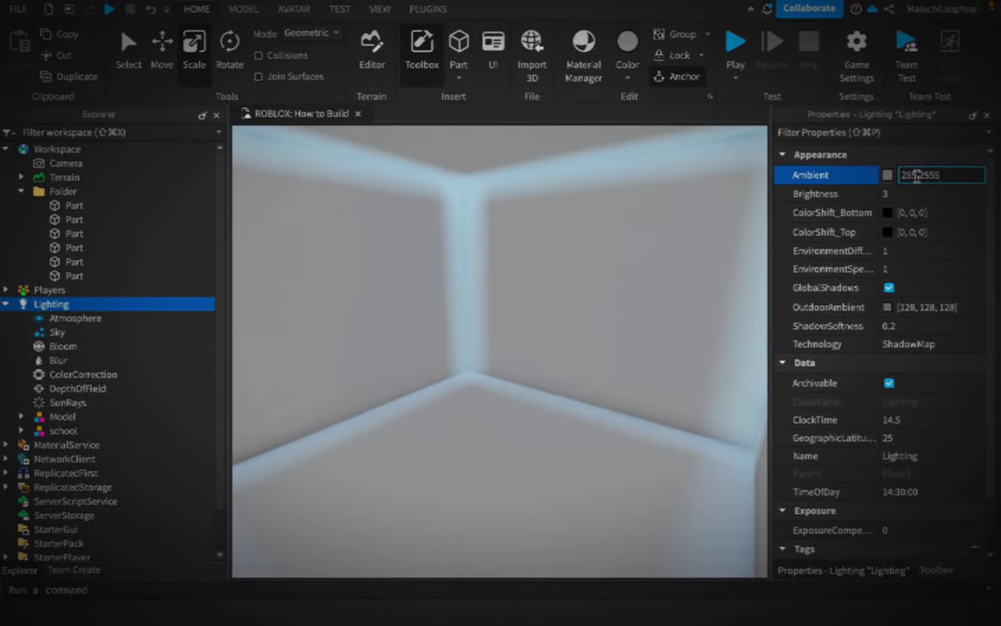
{"action": "key", "text": "Return"}
{"action": "type", "text": "255, 255, 255"}
{"action": "key", "text": "Return"}
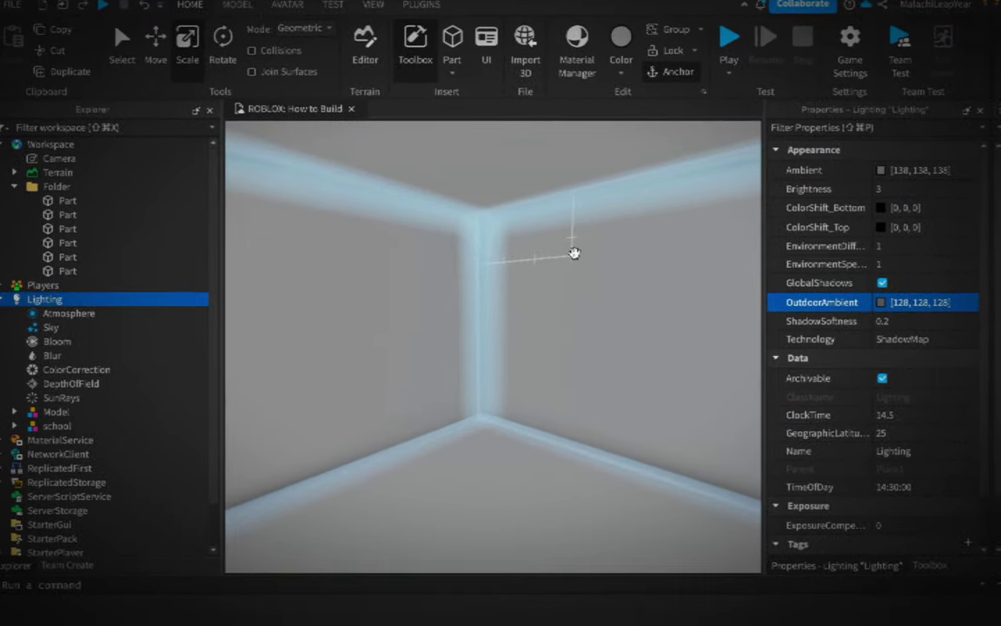
- Set the ColorCorrection effect's contrast to 5, saturation to -1 and brightness to -0.5
{"action": "right_click_drag", "start_coordinate": [581, 179], "coordinate": [613, 357]}
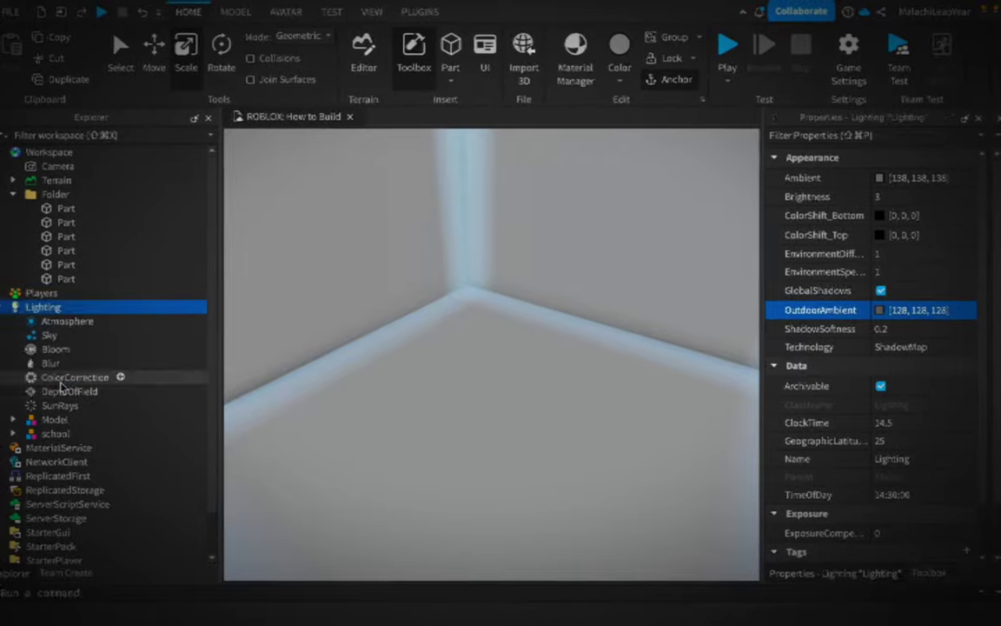
{"action": "left_click", "coordinate": [75, 372]}
{"action": "left_click", "coordinate": [889, 287]}
{"action": "type", "text": "5"}
{"action": "left_click", "coordinate": [886, 306]}
{"action": "left_click", "coordinate": [893, 325]}
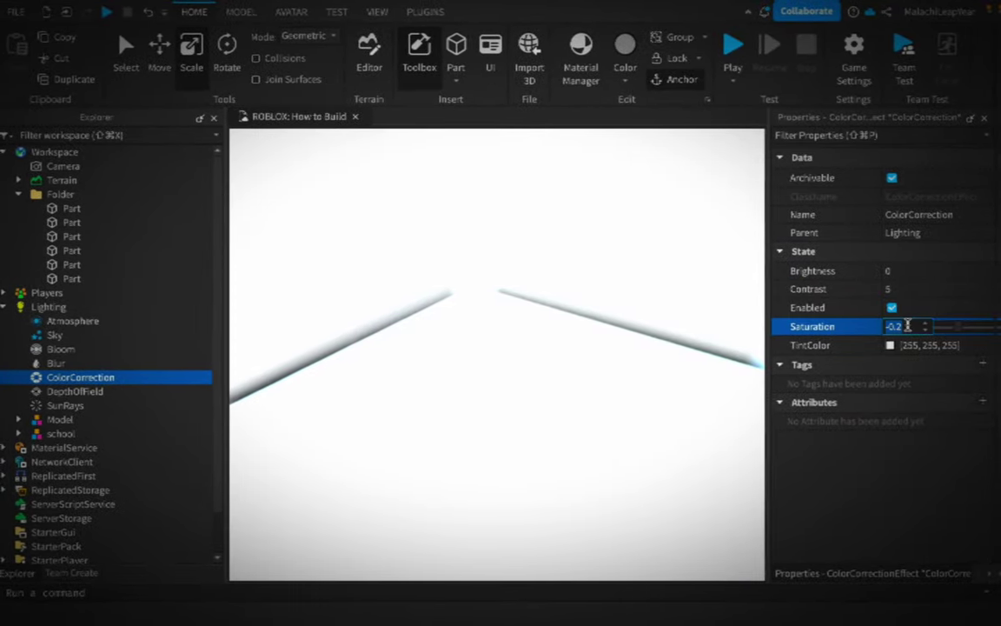
{"action": "type", "text": "-1"}
{"action": "key", "text": "Return"}
{"action": "left_click", "coordinate": [896, 268]}
{"action": "type", "text": "-0.3"}
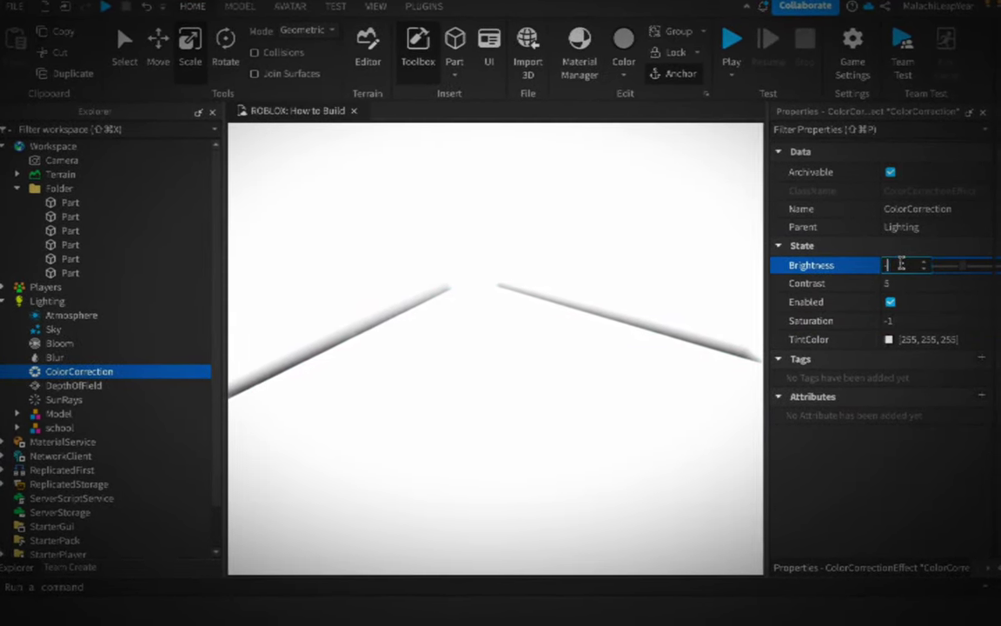
{"action": "right_click_drag", "start_coordinate": [594, 302], "coordinate": [554, 313]}
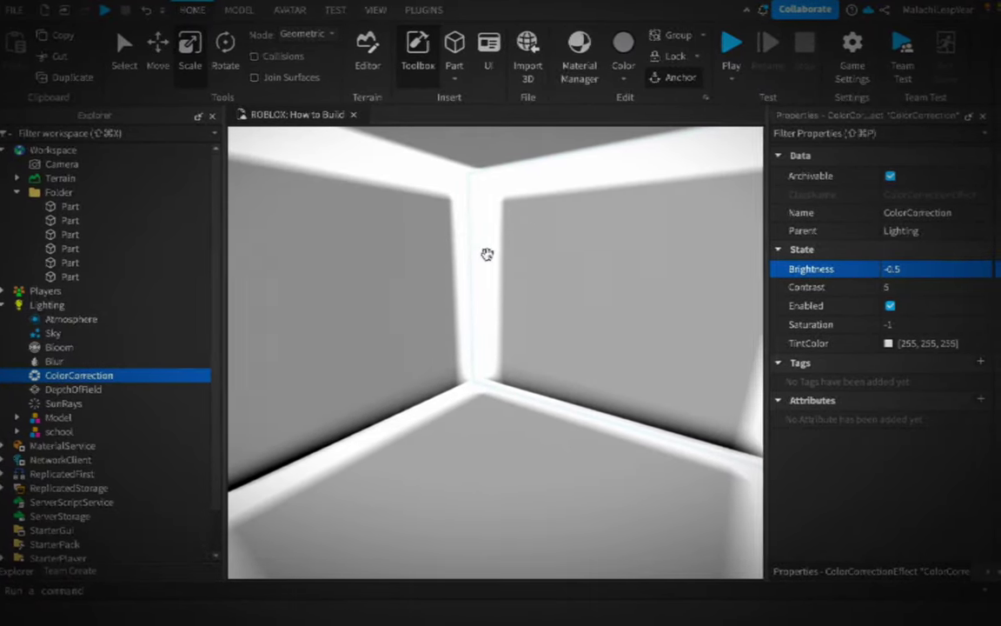
- Build three stepped vertical panels against one wall of the room from progressively narrower copies of that wall
{"action": "left_click", "coordinate": [490, 253]}
{"action": "right_click_drag", "start_coordinate": [417, 239], "coordinate": [563, 324]}
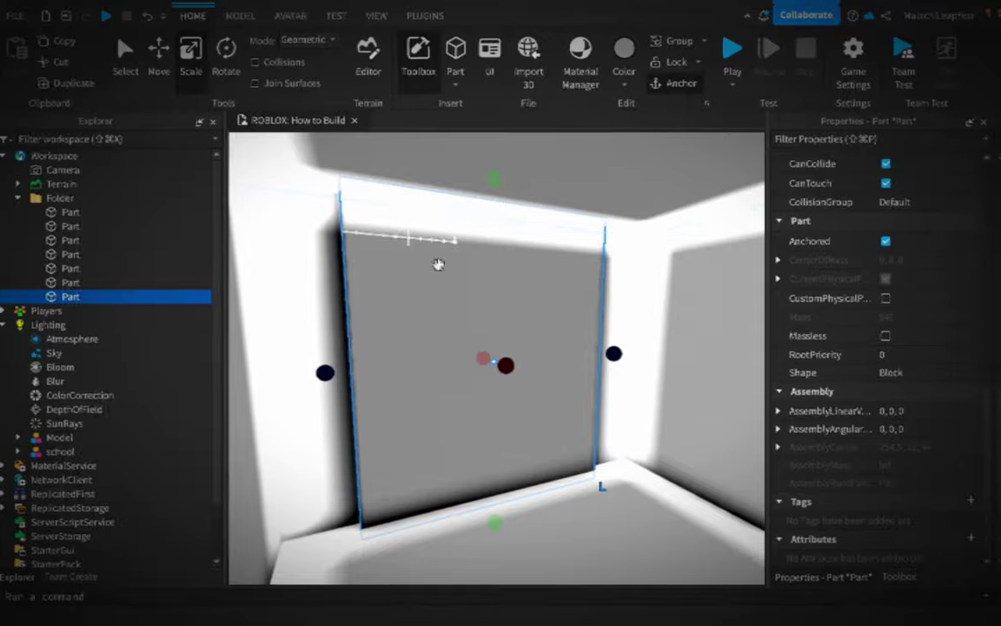
{"action": "left_click_drag", "start_coordinate": [324, 372], "coordinate": [351, 373]}
{"action": "key", "text": "ctrl+d"}
{"action": "left_click_drag", "start_coordinate": [437, 382], "coordinate": [454, 369]}
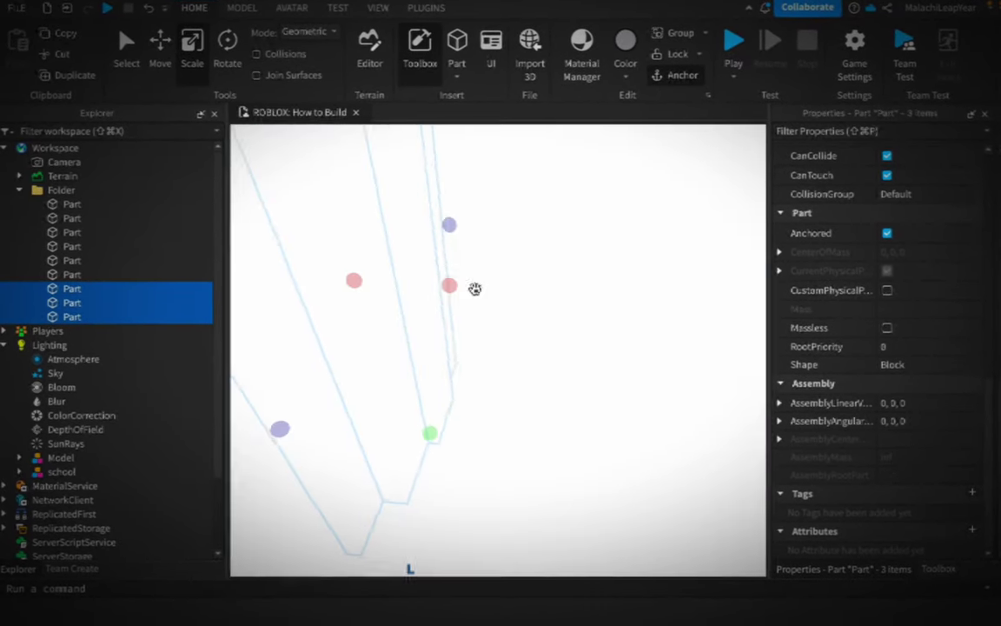
- Group the three stepped wall panels into a model and place a copy of it against the opposite wall
{"action": "key", "text": "ctrl+g"}
{"action": "key", "text": "ctrl+d"}
{"action": "left_click_drag", "start_coordinate": [440, 273], "coordinate": [449, 270]}
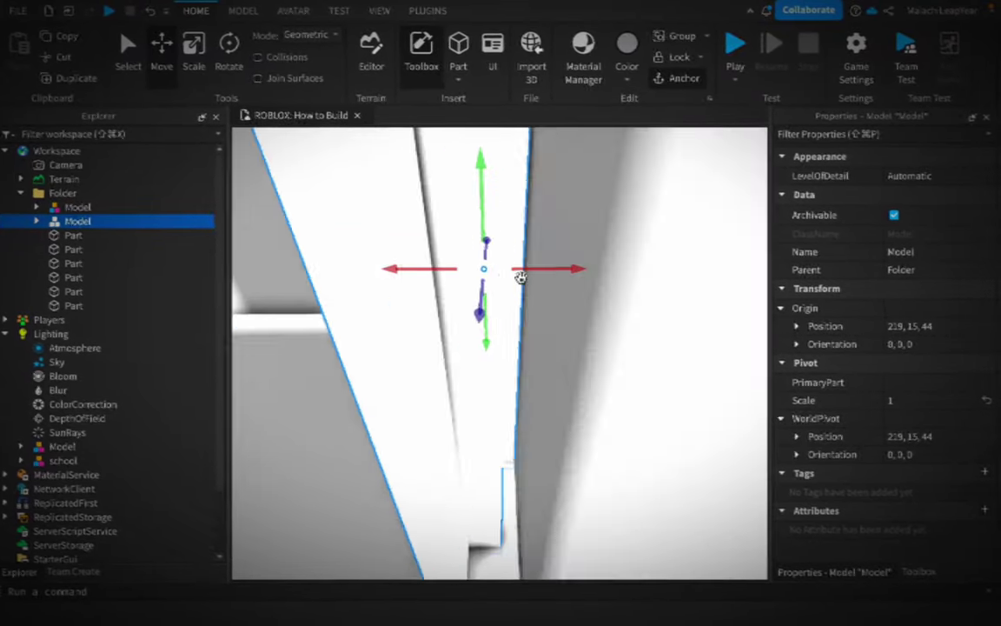
- Build a raised rectangular frame in the middle of the floor and connect it to the side wall with a 4, 1, 7 strip
{"action": "left_click", "coordinate": [648, 292]}
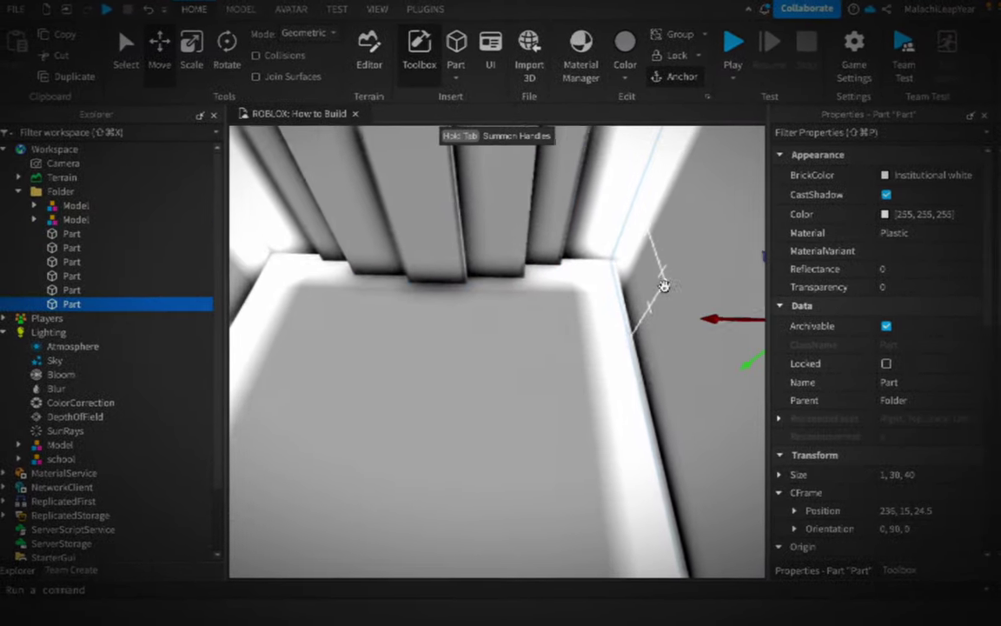
{"action": "left_click", "coordinate": [560, 351]}
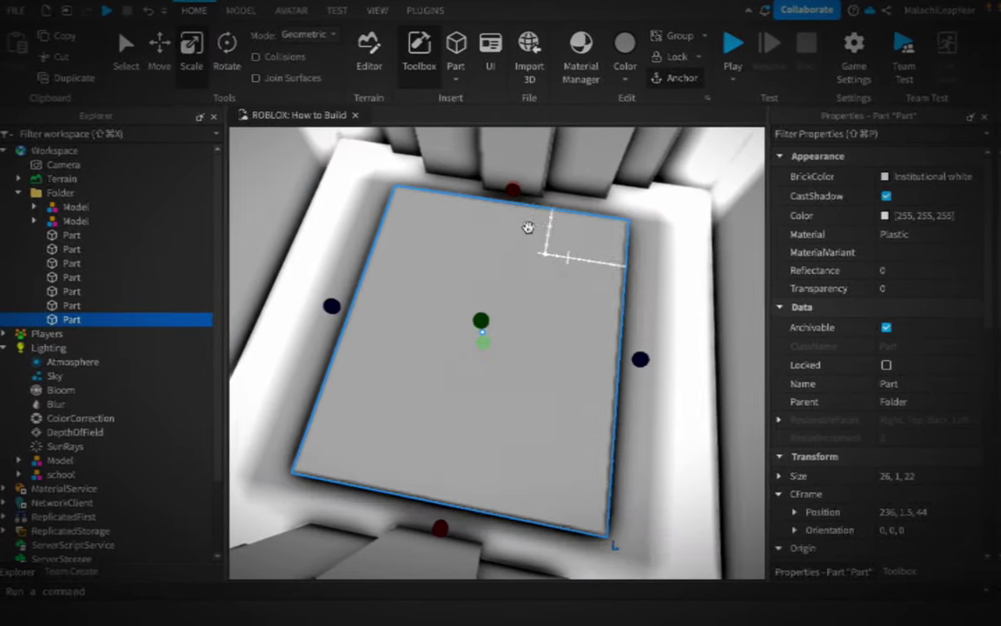
{"action": "left_click_drag", "start_coordinate": [650, 349], "coordinate": [391, 335]}
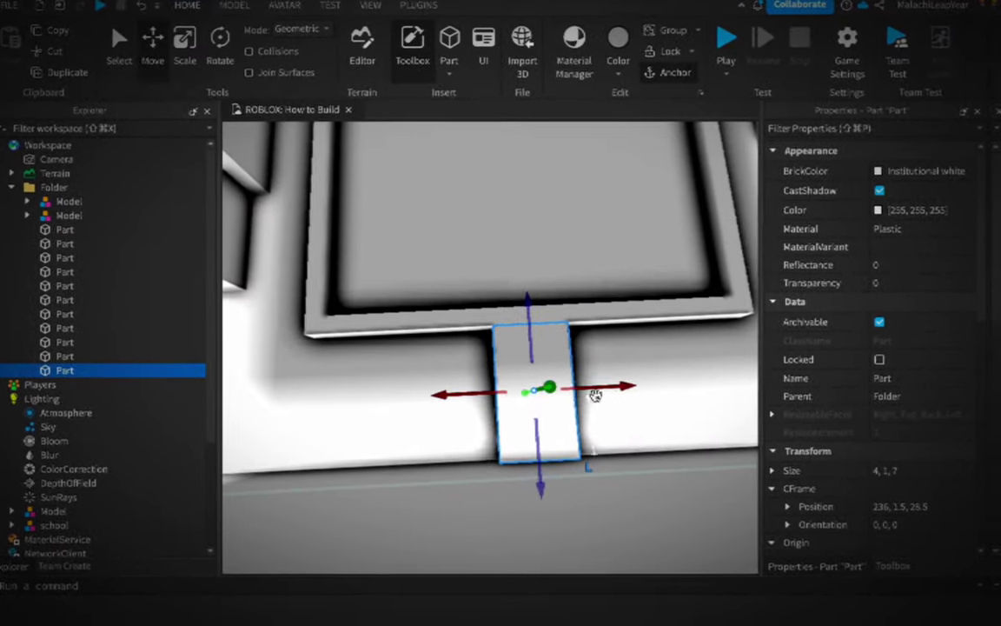
- Complete the row of connecting strips with spaced copies and an edge piece, and place a grouped copy rotated 180° on the frame's opposite side
{"action": "left_click_drag", "start_coordinate": [595, 395], "coordinate": [461, 401]}
{"action": "left_click_drag", "start_coordinate": [522, 398], "coordinate": [513, 394]}
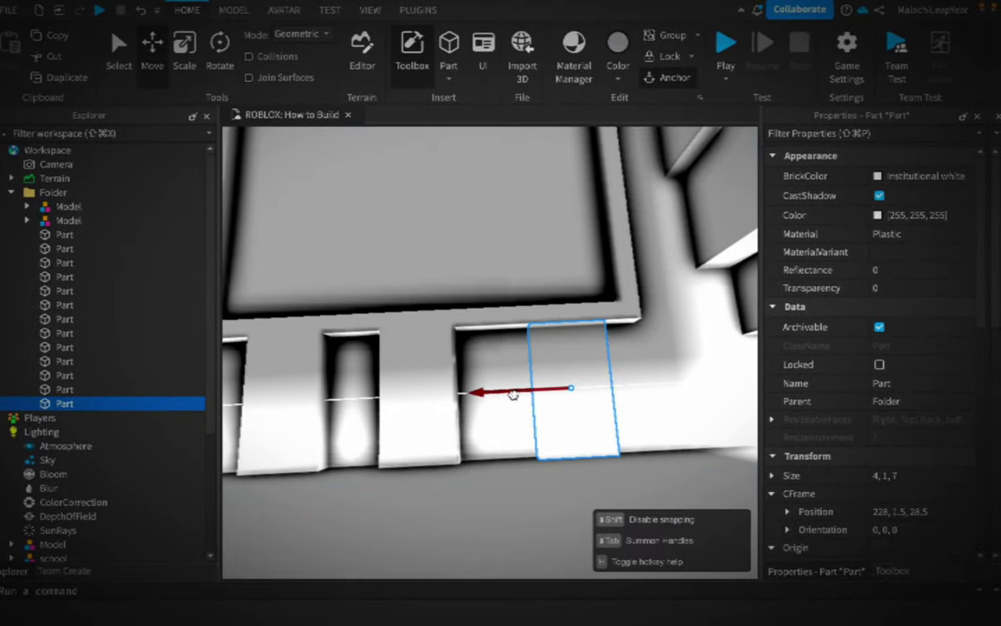
{"action": "left_click_drag", "start_coordinate": [393, 396], "coordinate": [396, 403]}
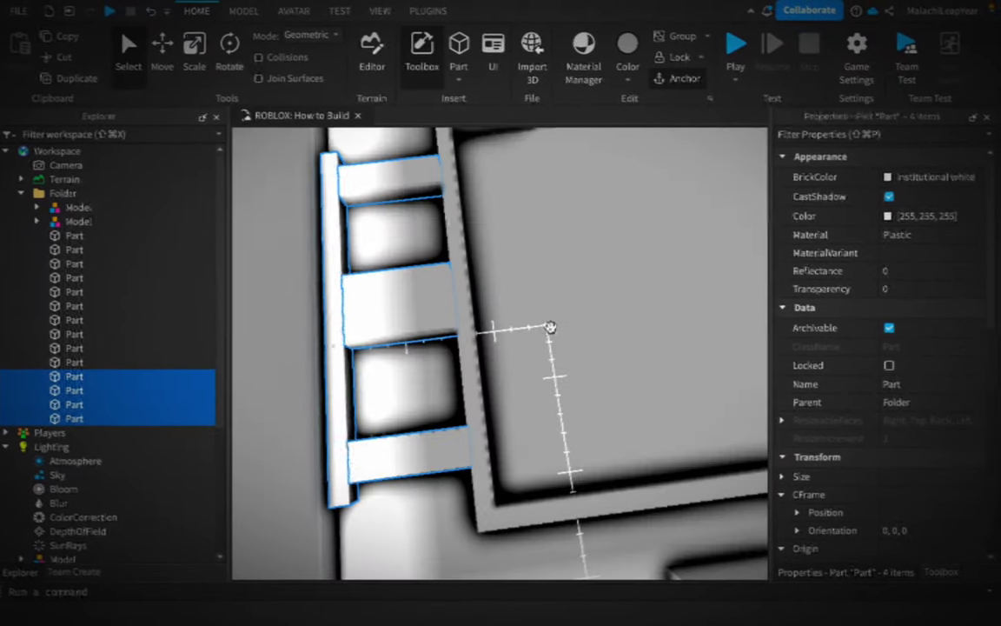
{"action": "key", "text": "ctrl+g"}
{"action": "left_click_drag", "start_coordinate": [393, 304], "coordinate": [484, 294]}
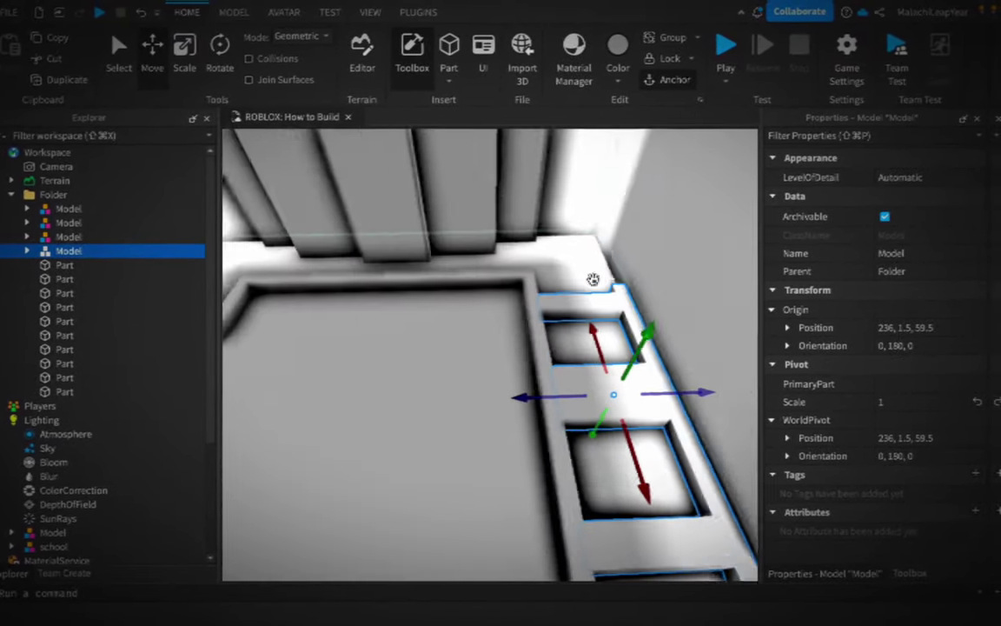
- Copy the floor frame's bar against the panelled wall and reshape the copy into an upright block sized 2, 13, 4
{"action": "right_click_drag", "start_coordinate": [593, 279], "coordinate": [559, 275]}
{"action": "left_click", "coordinate": [543, 323]}
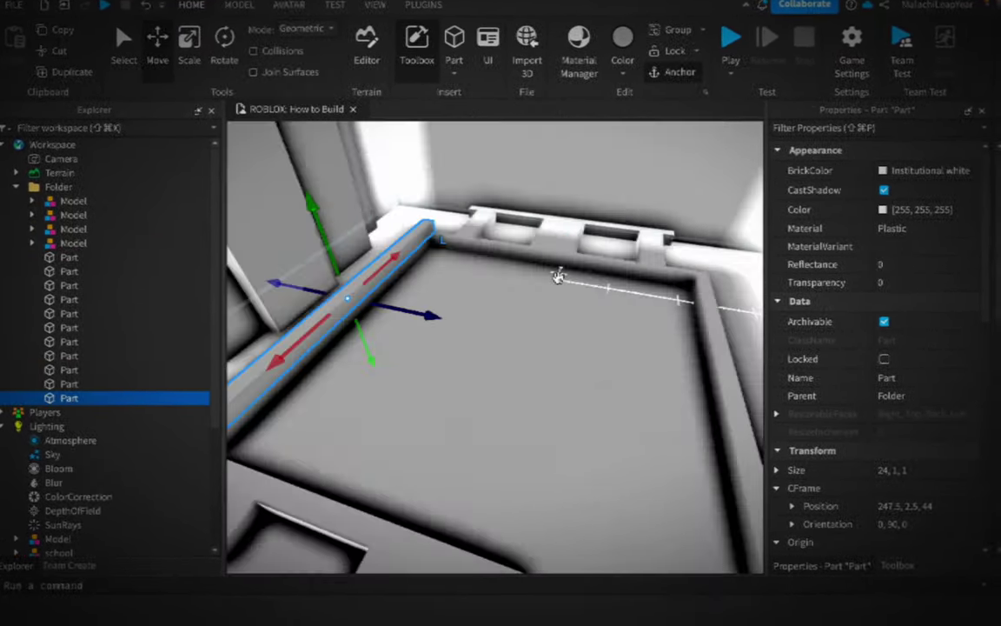
{"action": "left_click_drag", "start_coordinate": [497, 319], "coordinate": [379, 317]}
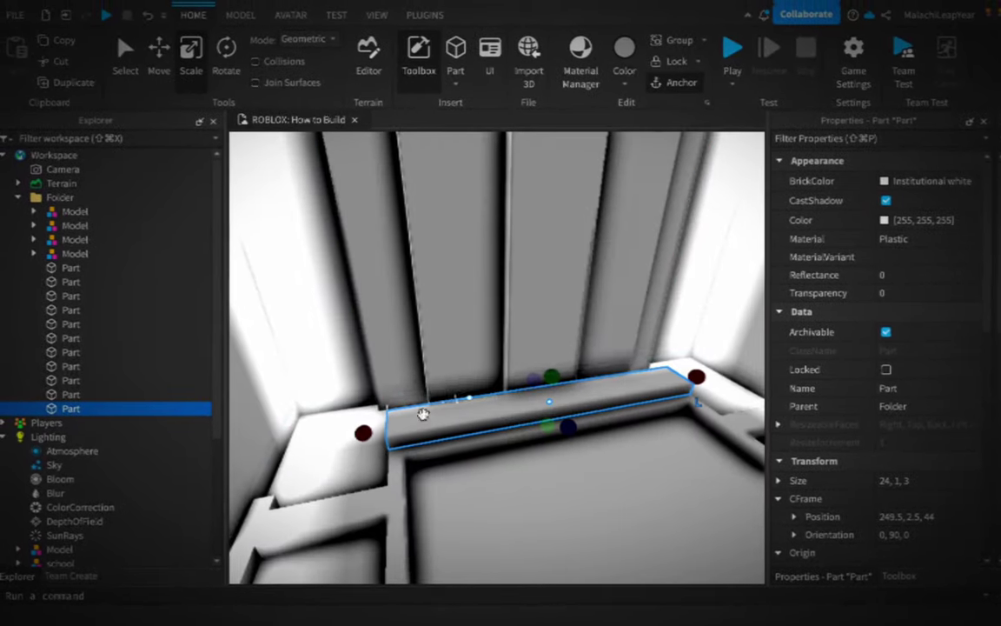
{"action": "left_click_drag", "start_coordinate": [487, 409], "coordinate": [584, 207]}
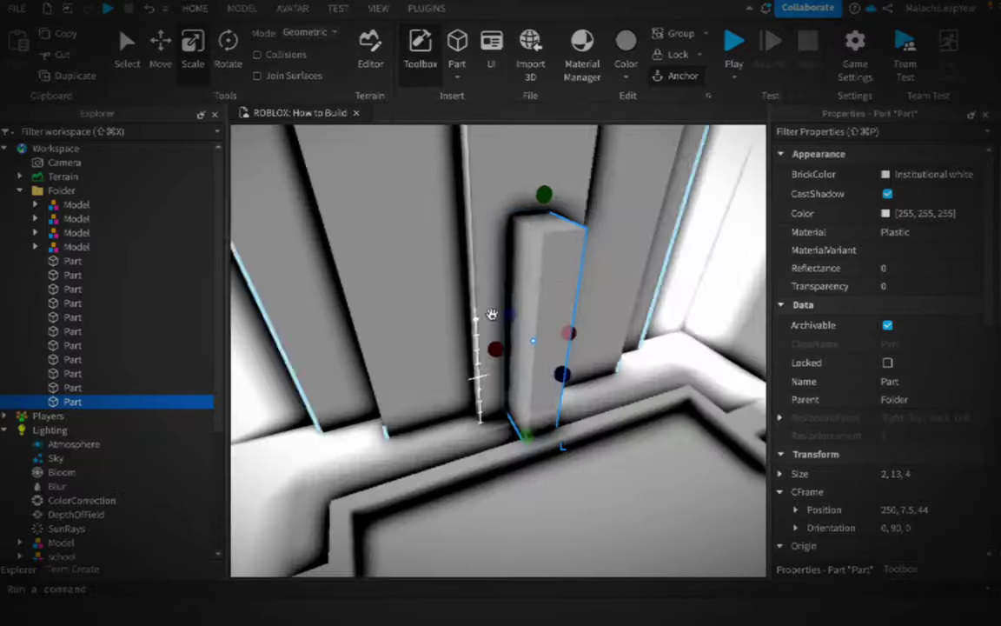
{"action": "left_click_drag", "start_coordinate": [492, 313], "coordinate": [458, 411]}
{"action": "right_click_drag", "start_coordinate": [458, 411], "coordinate": [569, 366]}
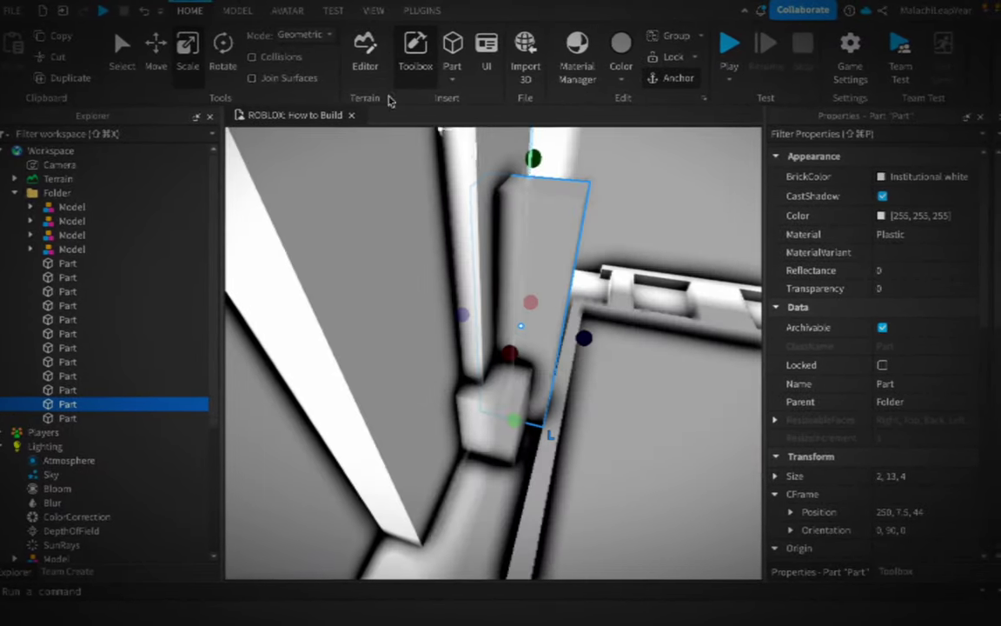
- Set the grid snapping increment for moving to 0.5 studs
{"action": "left_click", "coordinate": [241, 10]}
{"action": "double_click", "coordinate": [348, 65]}
{"action": "type", "text": "5"}
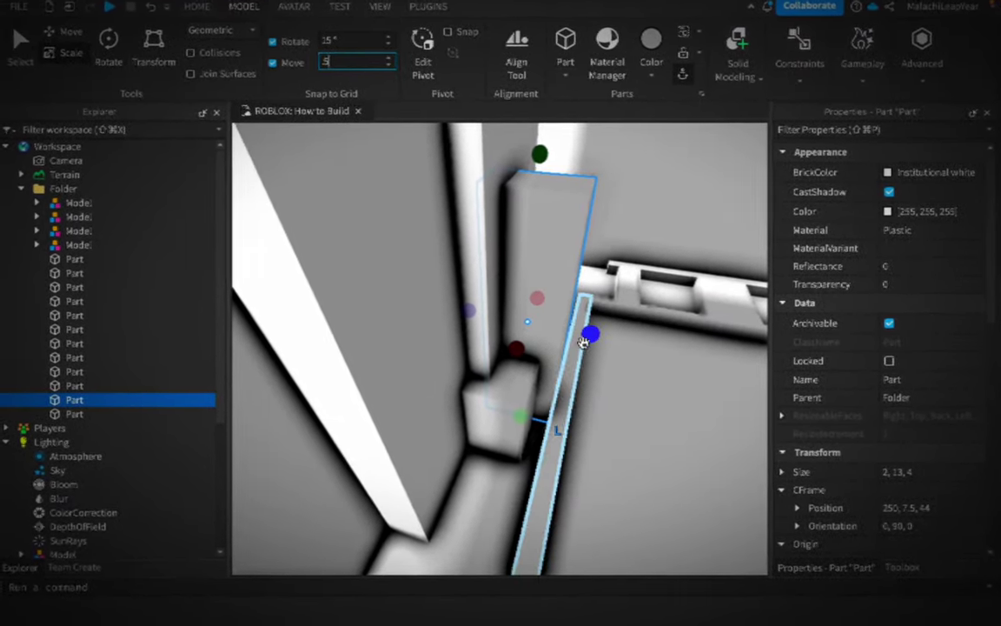
{"action": "key", "text": "Return"}
- Refine the upright blocks on the panelled wall and add a wider backing block sized 7, 13.5, 1.5 behind them
{"action": "right_click_drag", "start_coordinate": [583, 342], "coordinate": [519, 145]}
{"action": "left_click_drag", "start_coordinate": [519, 145], "coordinate": [513, 129]}
{"action": "right_click_drag", "start_coordinate": [514, 130], "coordinate": [466, 318]}
{"action": "left_click_drag", "start_coordinate": [467, 318], "coordinate": [431, 328]}
{"action": "right_click_drag", "start_coordinate": [432, 328], "coordinate": [530, 469]}
{"action": "left_click_drag", "start_coordinate": [531, 469], "coordinate": [510, 448]}
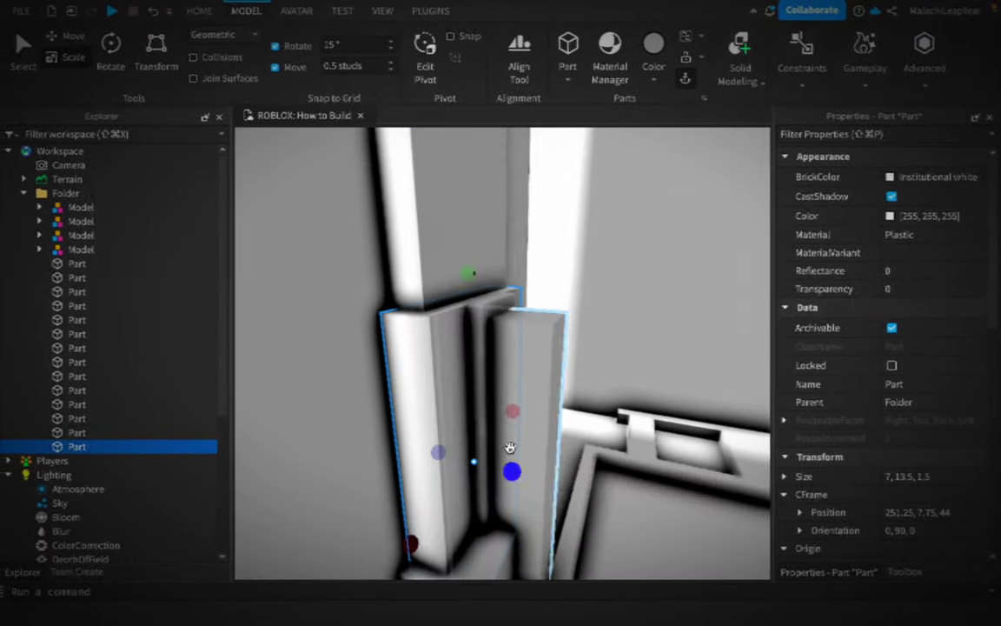
- Group the decorative blocks on the panelled wall into a model and place a matching copy on the opposite wall
{"action": "key", "text": "ctrl+2"}
{"action": "left_click", "coordinate": [492, 447], "text": "ctrl"}
{"action": "right_click_drag", "start_coordinate": [510, 447], "coordinate": [487, 297]}
{"action": "key", "text": "ctrl+g"}
{"action": "left_click_drag", "start_coordinate": [573, 296], "coordinate": [599, 293]}
{"action": "right_click_drag", "start_coordinate": [599, 293], "coordinate": [522, 339]}
{"action": "key", "text": "ctrl+u"}
{"action": "key", "text": "ctrl+g"}
- Duplicate the floor frame's 24, 1, 1 bar at intervals across the inside of the frame
{"action": "left_click", "coordinate": [499, 367]}
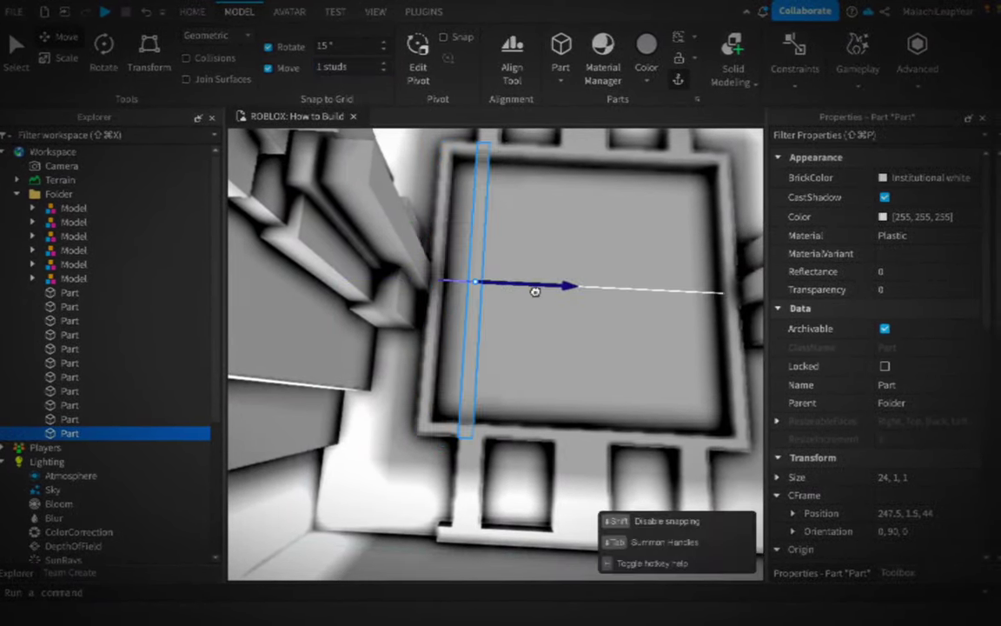
{"action": "left_click_drag", "start_coordinate": [536, 291], "coordinate": [567, 290]}
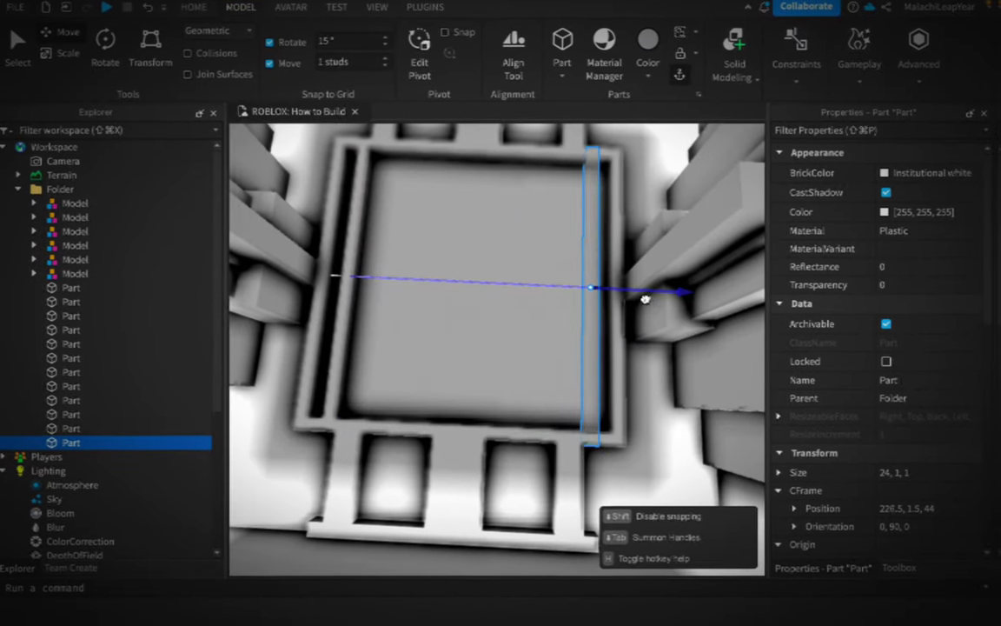
{"action": "left_click_drag", "start_coordinate": [644, 297], "coordinate": [494, 288]}
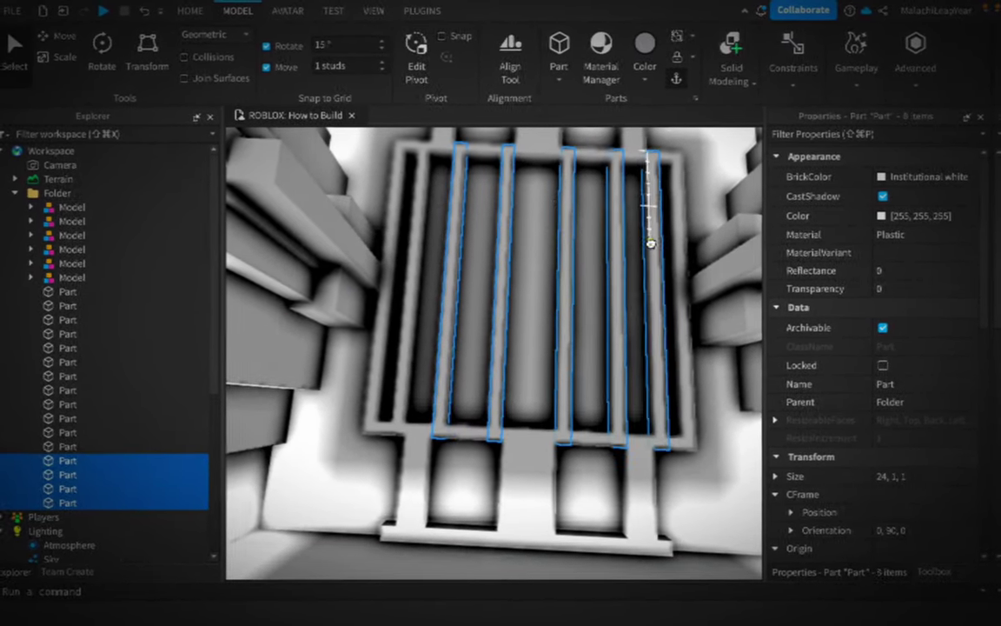
- Group the floor frame with its cross bars into one model and place a copy of it on the ceiling
{"action": "left_click", "coordinate": [458, 190], "text": "ctrl"}
{"action": "left_click", "coordinate": [409, 172], "text": "ctrl"}
{"action": "left_click", "coordinate": [476, 150], "text": "ctrl"}
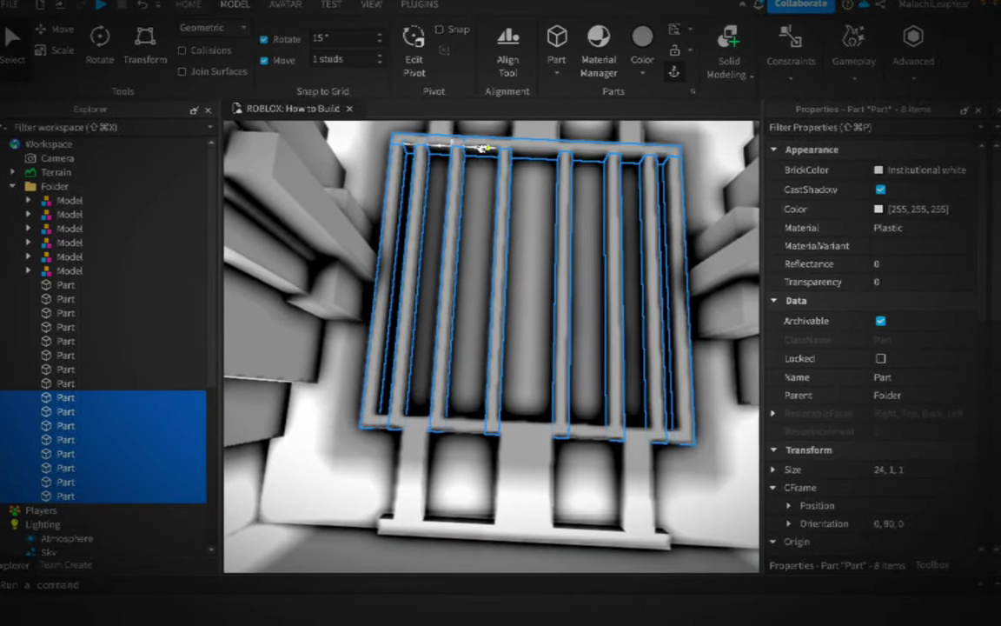
{"action": "left_click", "coordinate": [468, 433], "text": "ctrl"}
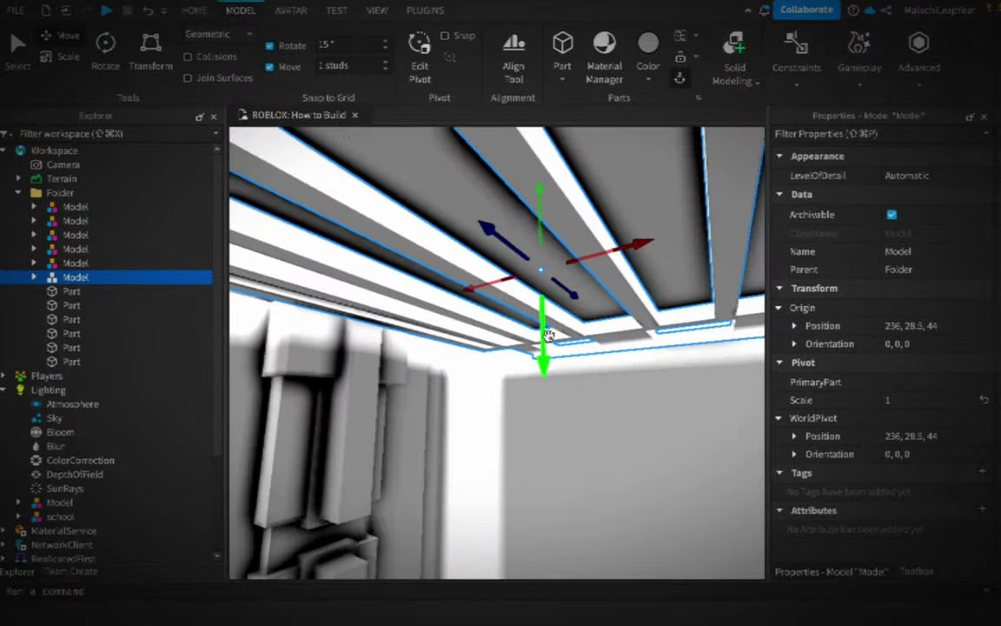
- Add a column in the corner beside the panelled wall and set its size to 5, 28, 5
{"action": "right_click_drag", "start_coordinate": [547, 335], "coordinate": [614, 358]}
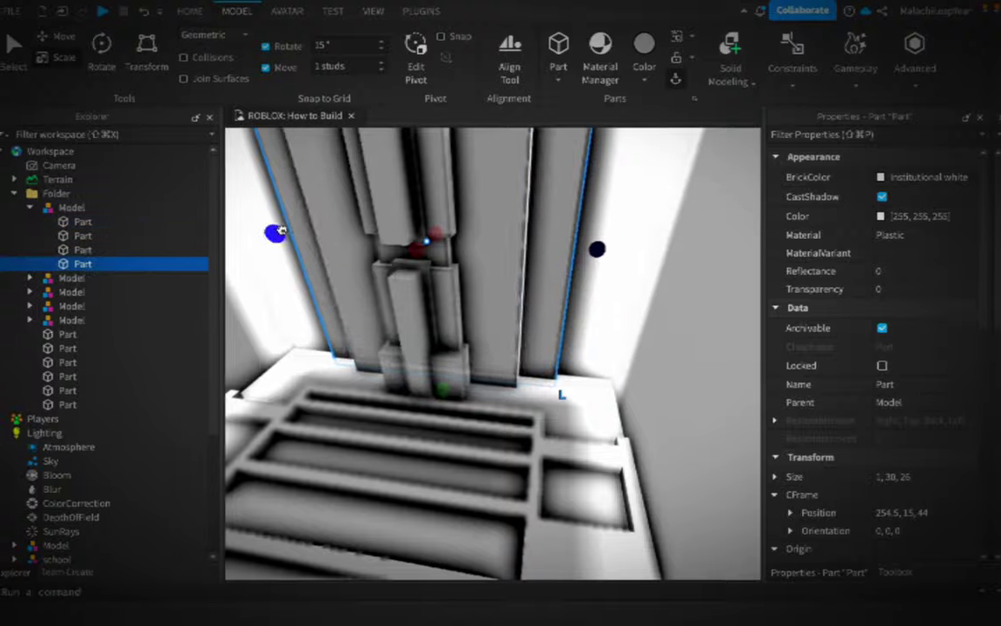
{"action": "left_click_drag", "start_coordinate": [597, 250], "coordinate": [688, 258]}
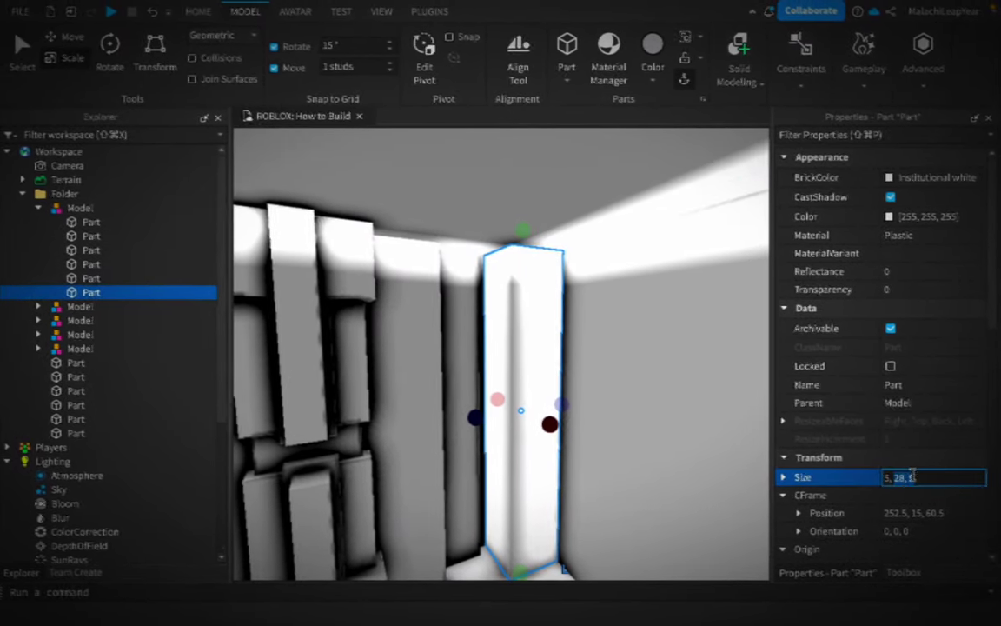
{"action": "type", "text": "4"}
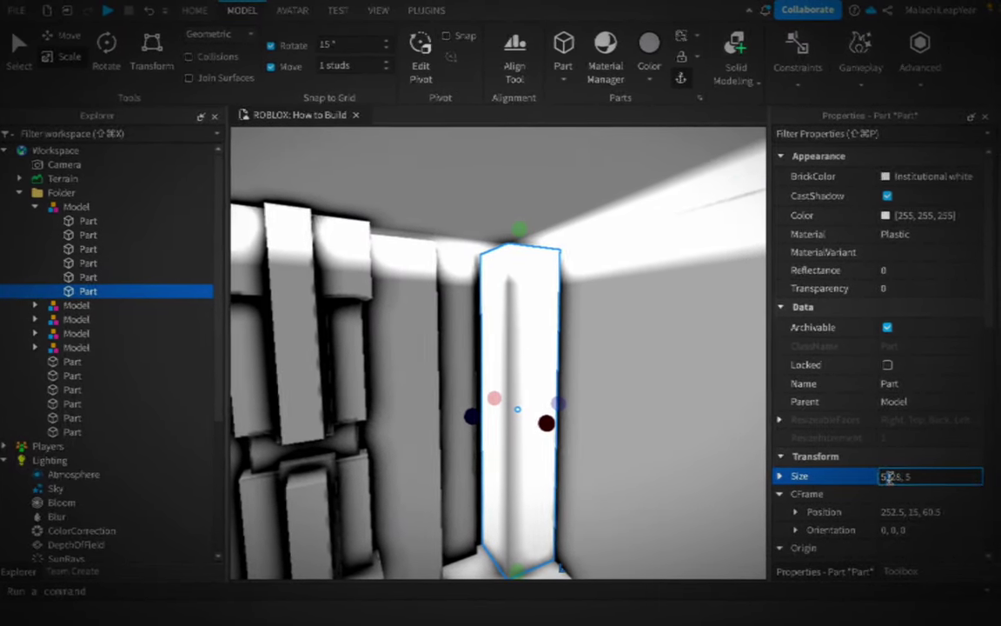
{"action": "key", "text": "Return"}
{"action": "left_click_drag", "start_coordinate": [515, 363], "coordinate": [518, 204]}
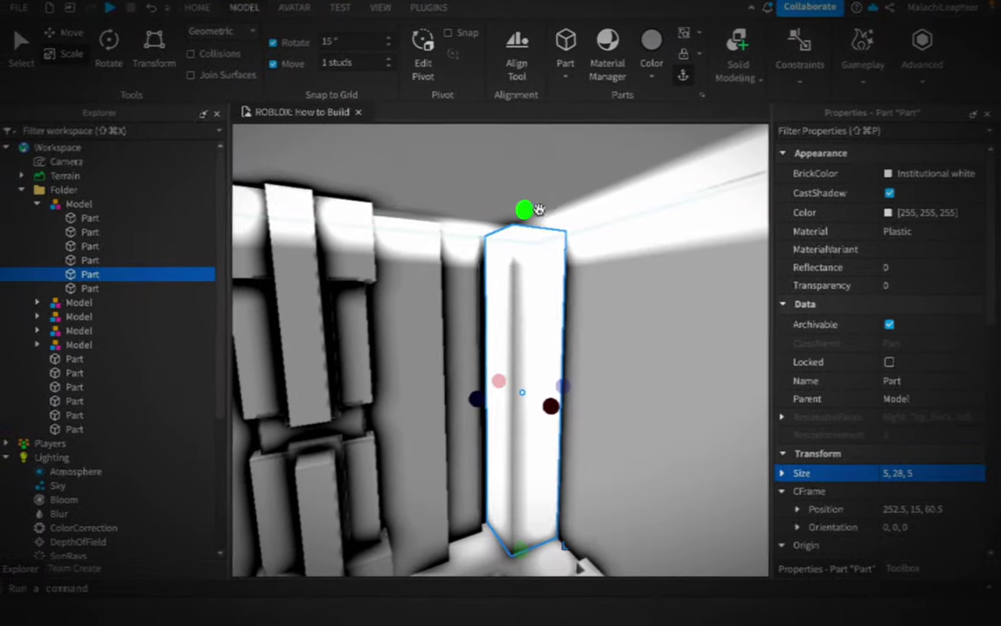
- Finish the corner column with a 3, 28, 3 core and short blocks, and place copies of the grouped column in the other corners
{"action": "left_click_drag", "start_coordinate": [520, 213], "coordinate": [548, 443]}
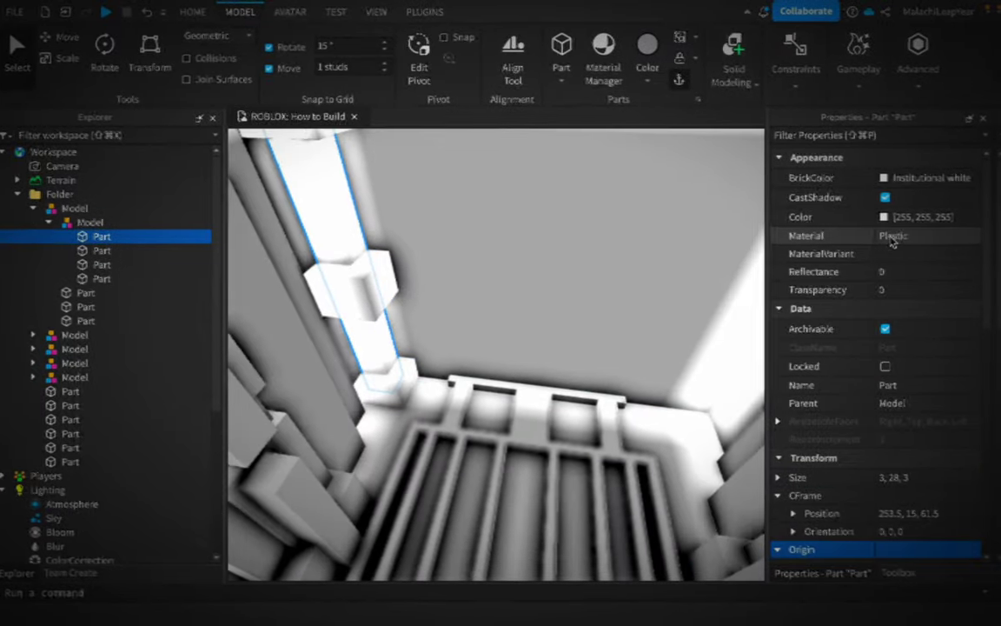
{"action": "left_click", "coordinate": [827, 235]}
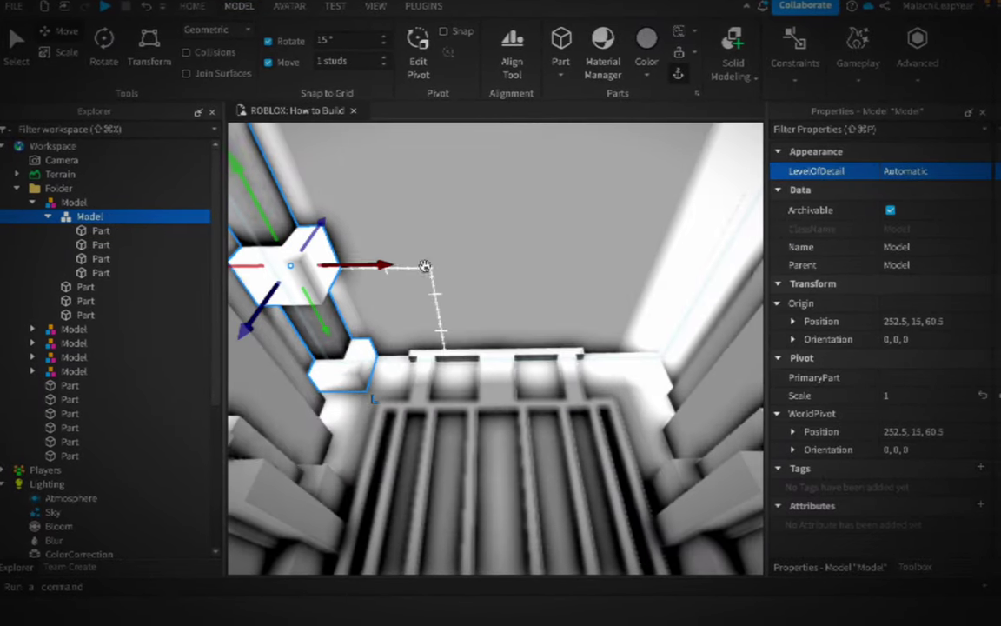
{"action": "key", "text": "ctrl+d"}
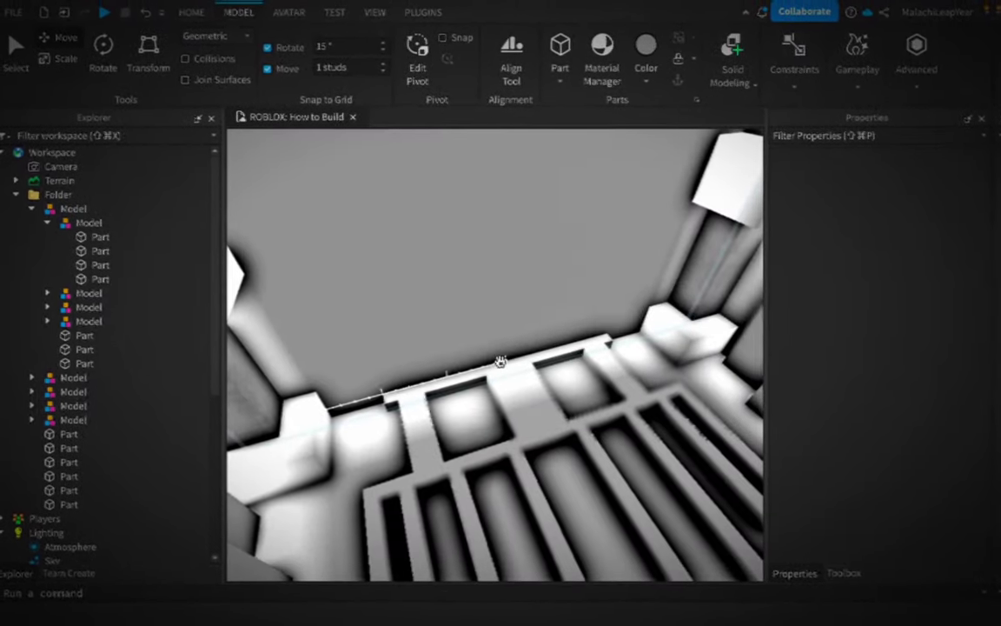
- Build a rectangular frame 14 studs wide from 1-stud bars, standing at the foot of the end wall
{"action": "left_click", "coordinate": [501, 361]}
{"action": "key", "text": "ctrl+4"}
{"action": "left_click_drag", "start_coordinate": [529, 369], "coordinate": [534, 284]}
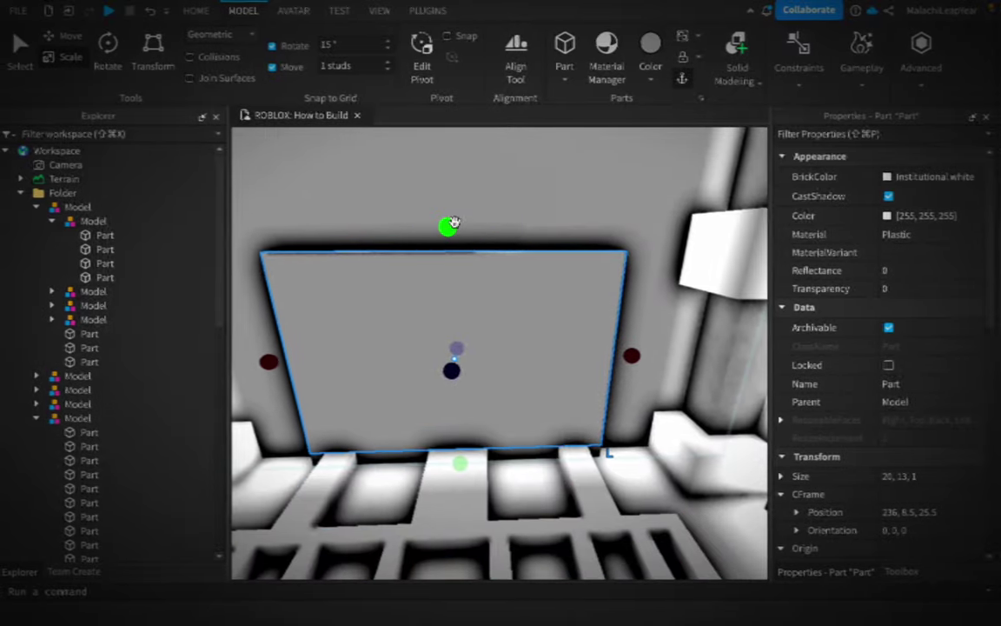
{"action": "left_click_drag", "start_coordinate": [452, 223], "coordinate": [469, 276]}
{"action": "left_click_drag", "start_coordinate": [631, 376], "coordinate": [574, 371]}
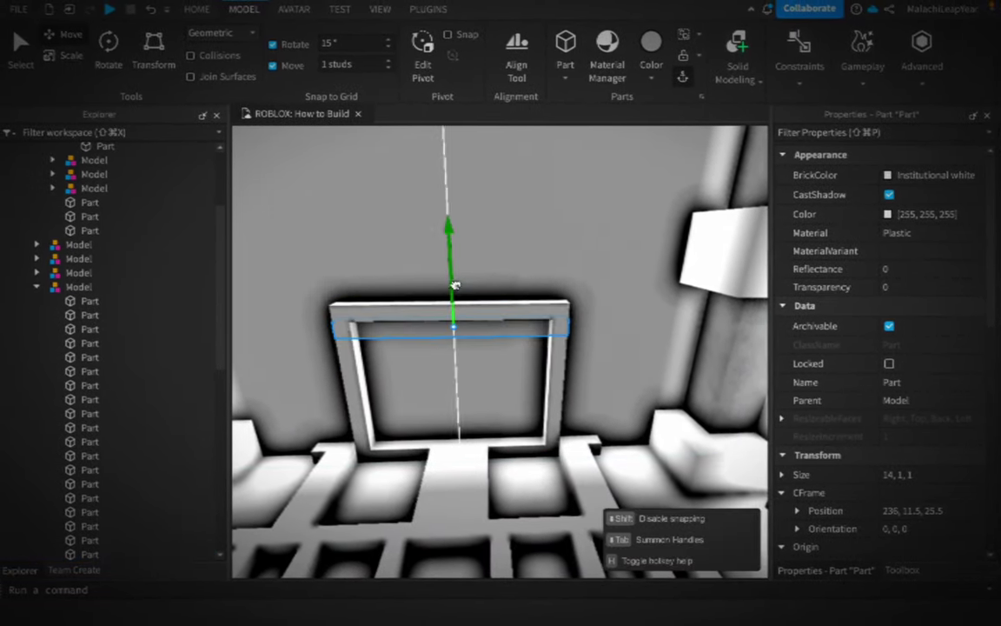
{"action": "left_click_drag", "start_coordinate": [447, 290], "coordinate": [490, 445]}
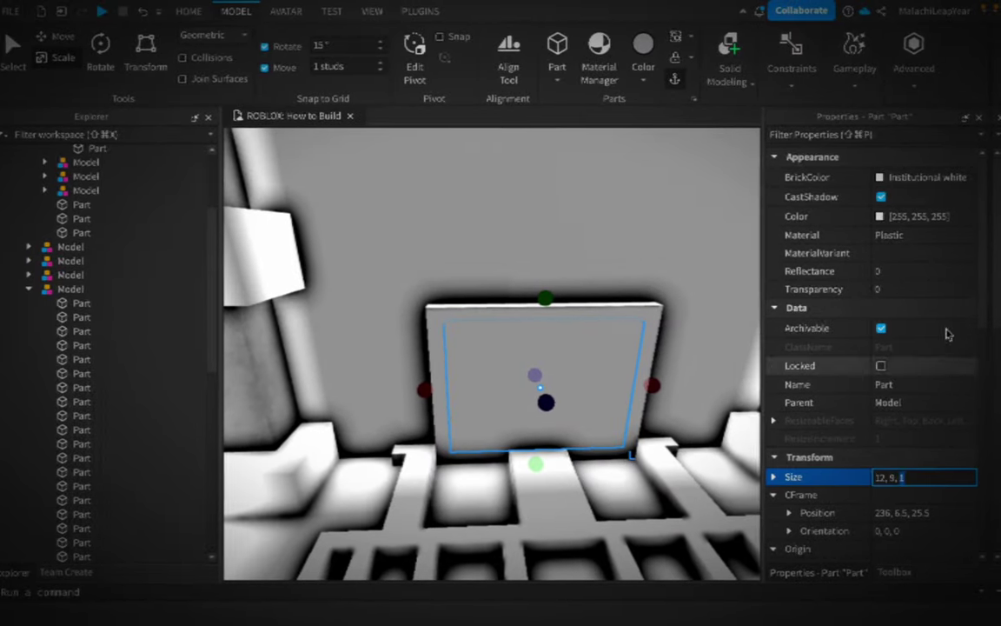
- Fill the frame with a panel 12 by 9 studs and set its color to 0, 0, 0
{"action": "left_click", "coordinate": [923, 216]}
{"action": "type", "text": "0, 0, 0"}
{"action": "key", "text": "Return"}
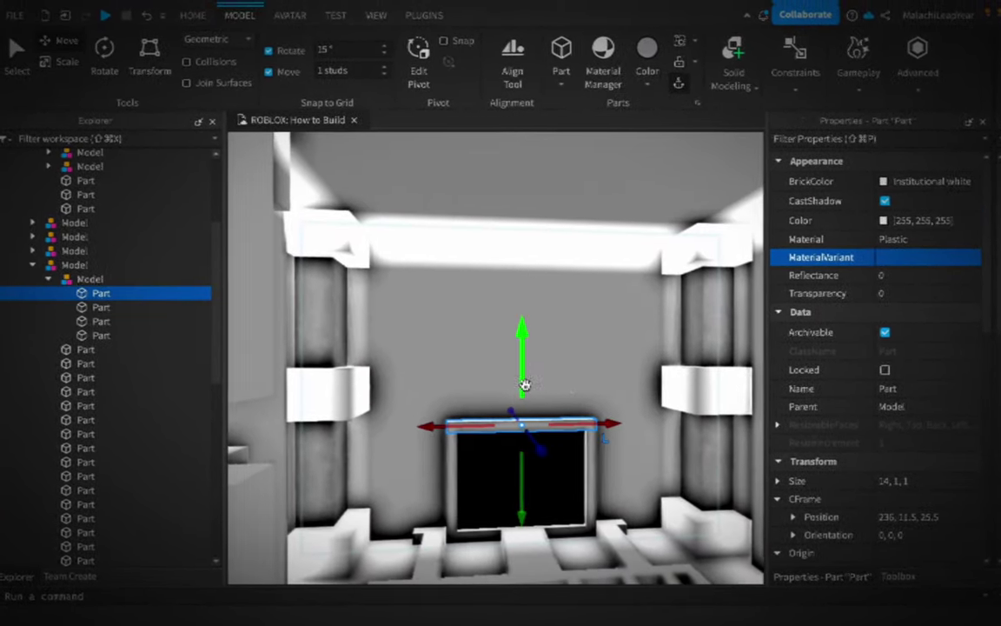
- Copy the frame's top bar up to the ceiling and resize it to a 28, 2, 1 beam between the corner columns
{"action": "key", "text": "ctrl+3"}
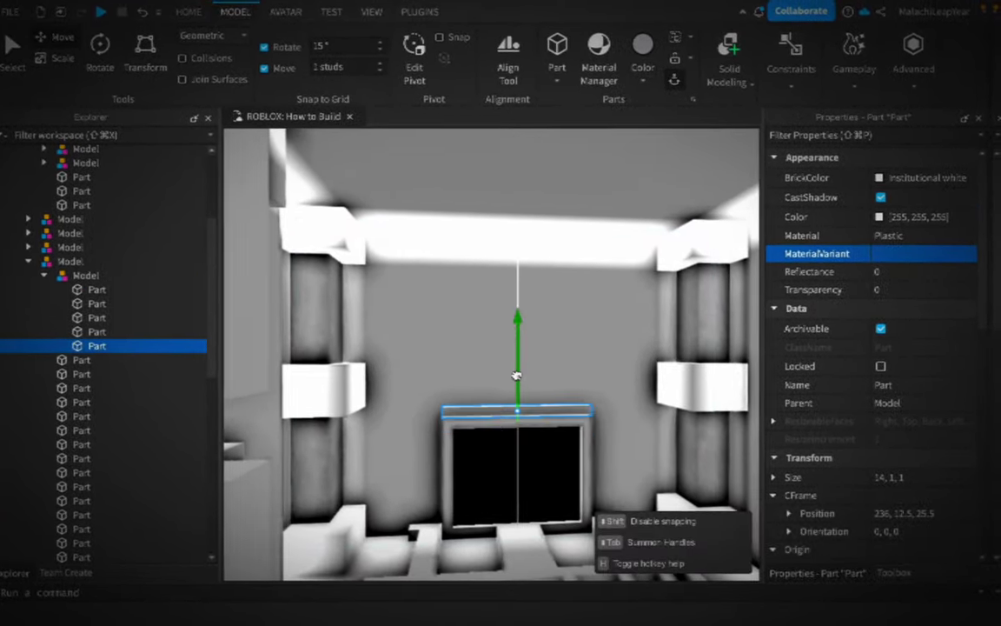
{"action": "left_click_drag", "start_coordinate": [521, 313], "coordinate": [532, 202]}
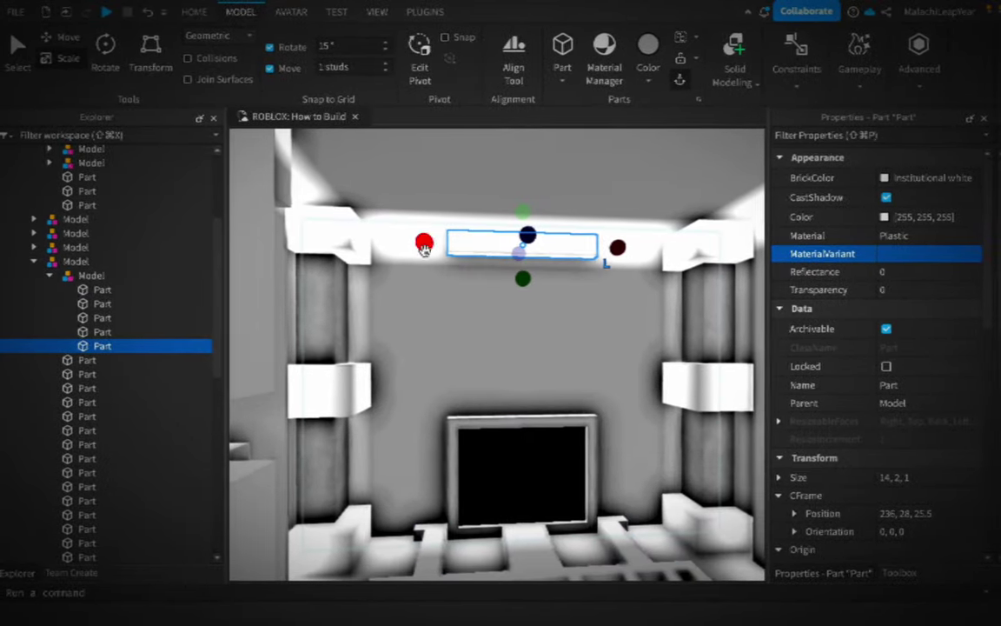
{"action": "left_click_drag", "start_coordinate": [444, 240], "coordinate": [363, 240], "text": "ctrl"}
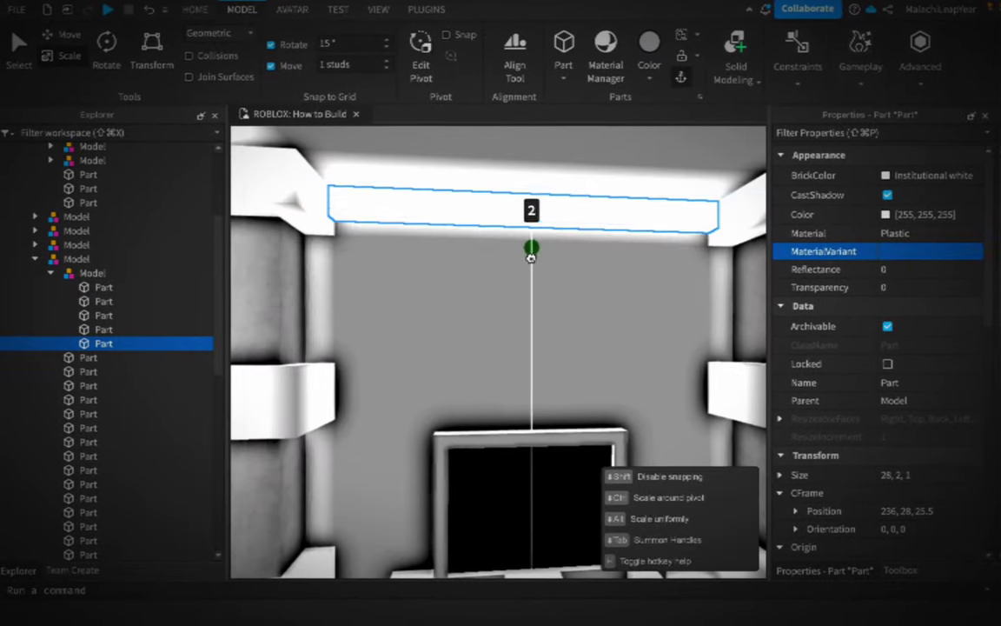
{"action": "left_click_drag", "start_coordinate": [530, 250], "coordinate": [529, 261]}
- Hang a 6-stud-tall post near each end of the ceiling beam and add a 7, 1, 1 arm from each post's foot towards the column
{"action": "mouse_move", "coordinate": [530, 305]}
{"action": "left_mouse_down"}
{"action": "mouse_move", "coordinate": [529, 242]}
{"action": "mouse_move", "coordinate": [533, 316]}
{"action": "left_mouse_up"}
{"action": "left_click_drag", "start_coordinate": [310, 247], "coordinate": [351, 250], "text": "ctrl"}
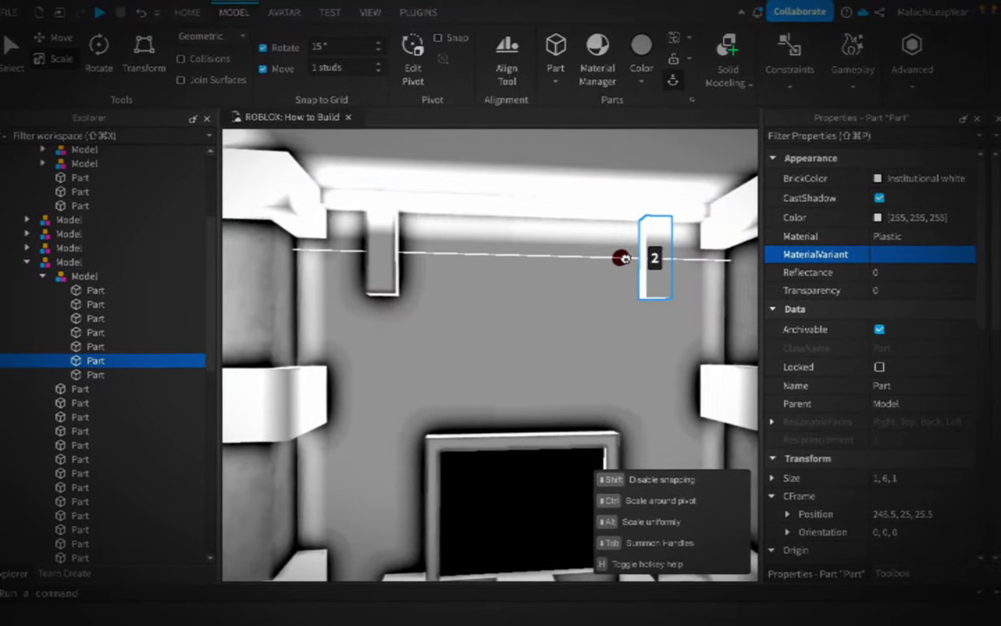
{"action": "left_click_drag", "start_coordinate": [661, 213], "coordinate": [651, 266]}
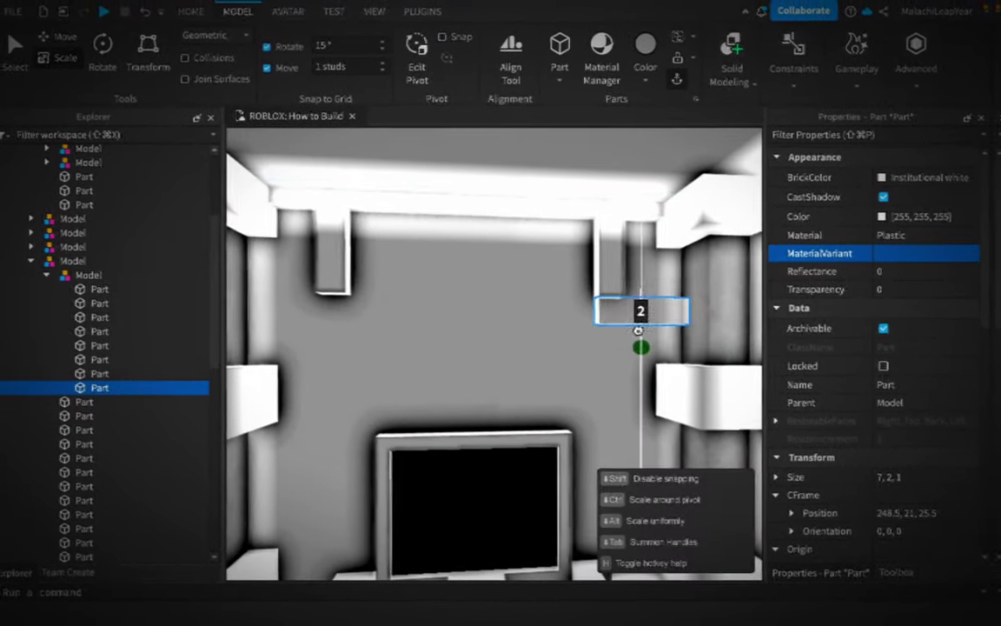
{"action": "key", "text": "ctrl+2"}
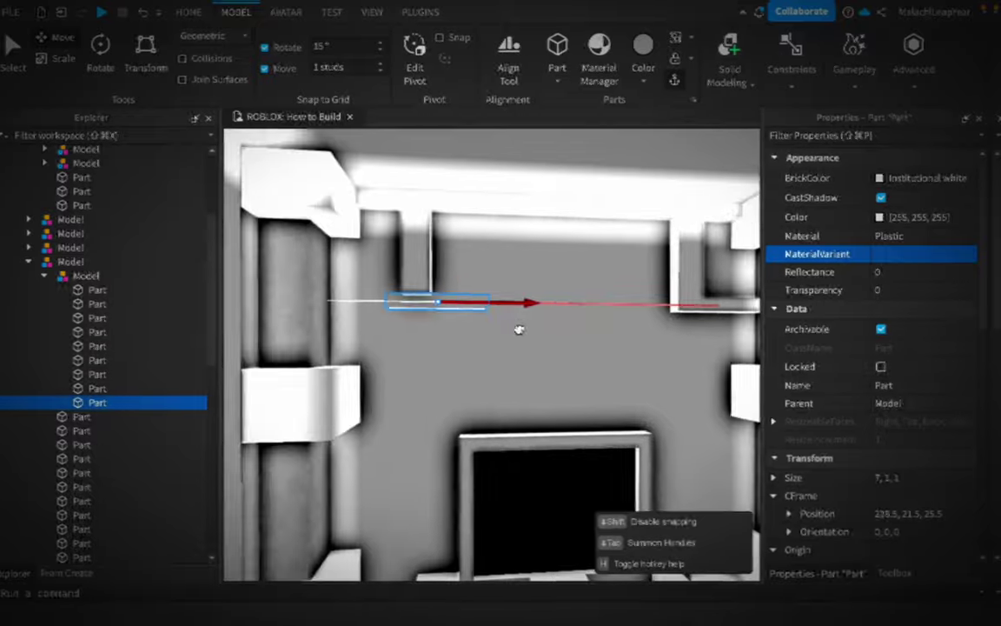
{"action": "key", "text": "ctrl+3"}
- Build two small square frames on top of the black panel's frame, divided by a centre post with an X size of 2
{"action": "left_click_drag", "start_coordinate": [492, 302], "coordinate": [705, 325]}
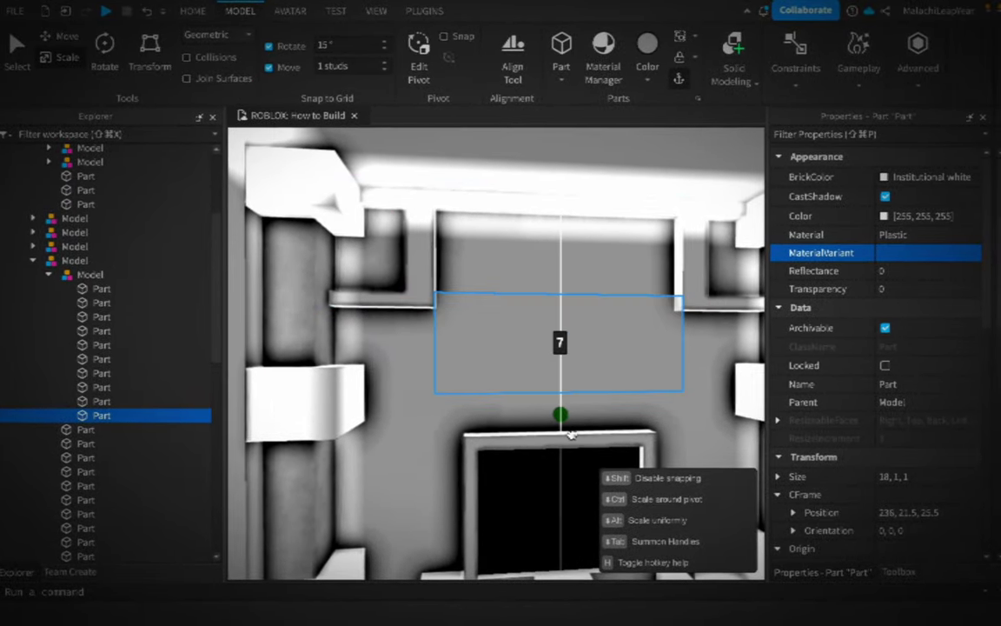
{"action": "left_click_drag", "start_coordinate": [559, 414], "coordinate": [565, 458]}
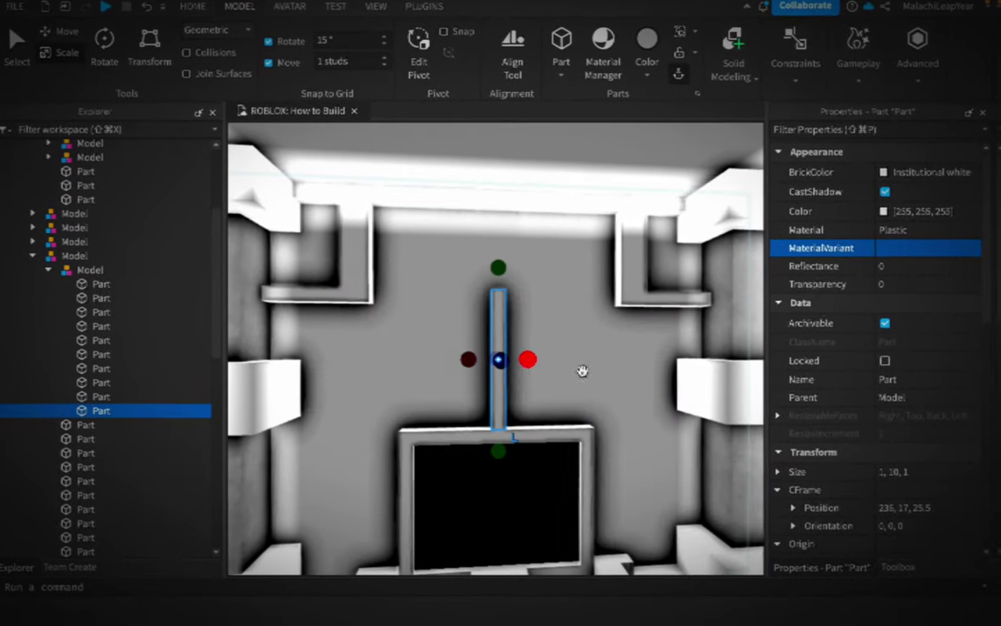
{"action": "left_click_drag", "start_coordinate": [529, 359], "coordinate": [557, 363]}
{"action": "left_click", "coordinate": [887, 475]}
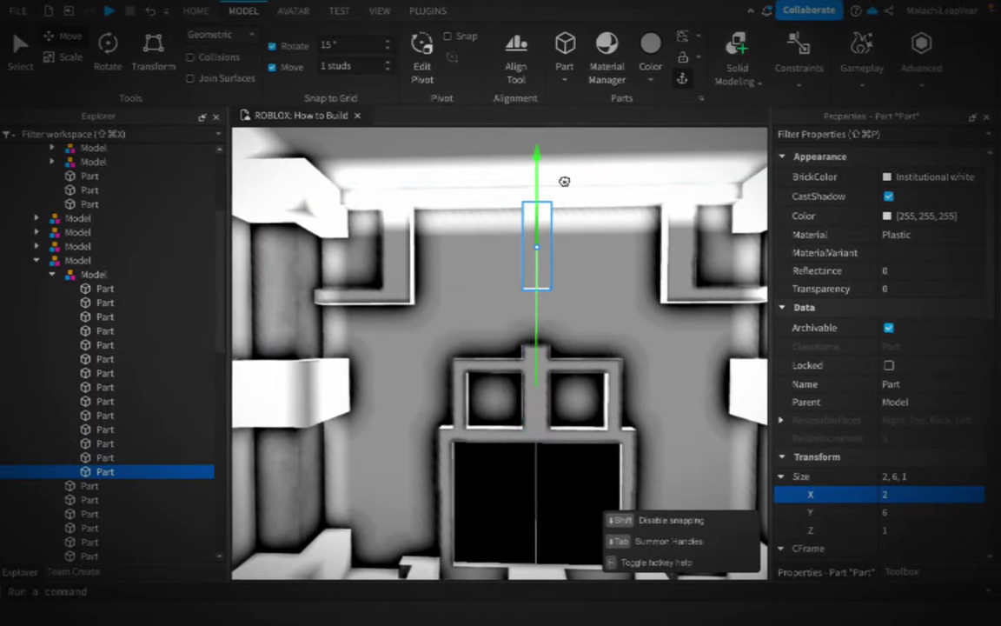
- Hang two 2, 4, 1 posts from the ceiling beam, spaced evenly between the outer brackets
{"action": "left_click_drag", "start_coordinate": [564, 181], "coordinate": [606, 246]}
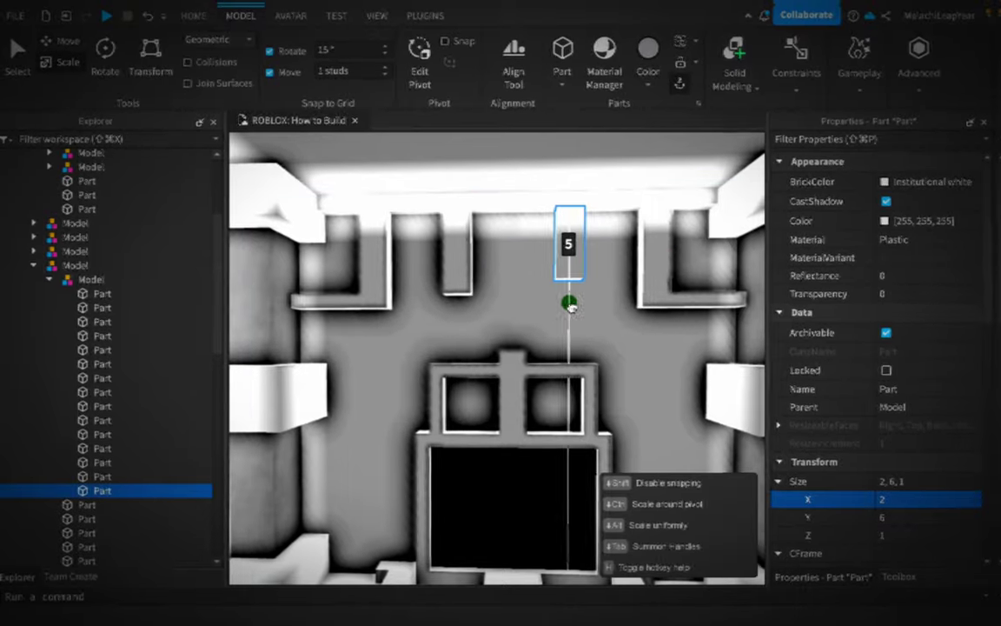
{"action": "left_click_drag", "start_coordinate": [570, 302], "coordinate": [565, 284]}
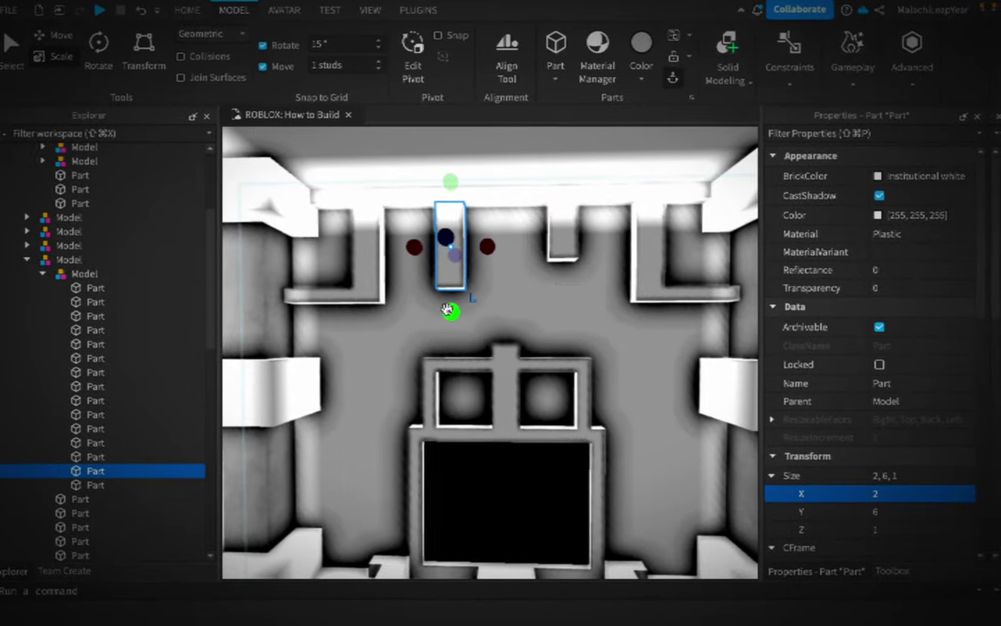
- Span the gap between the corner column and the small square frames with an 8, 2, 1 bar and set the move increment to 0.5 studs
{"action": "key", "text": "ctrl+2"}
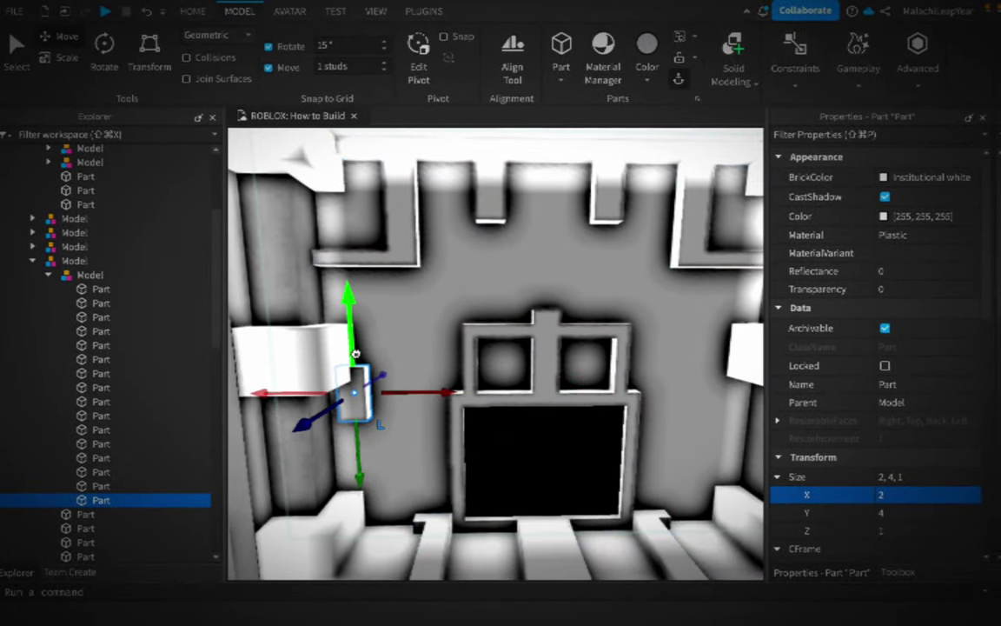
{"action": "key", "text": "ctrl+2"}
{"action": "key", "text": "ctrl+2"}
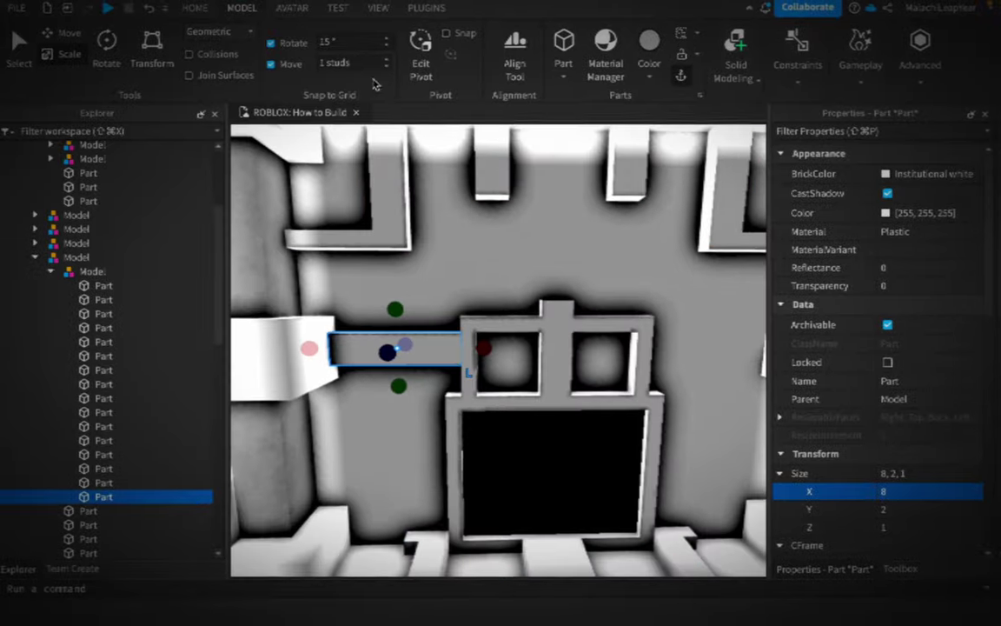
{"action": "type", "text": "0.5"}
{"action": "key", "text": "Return"}
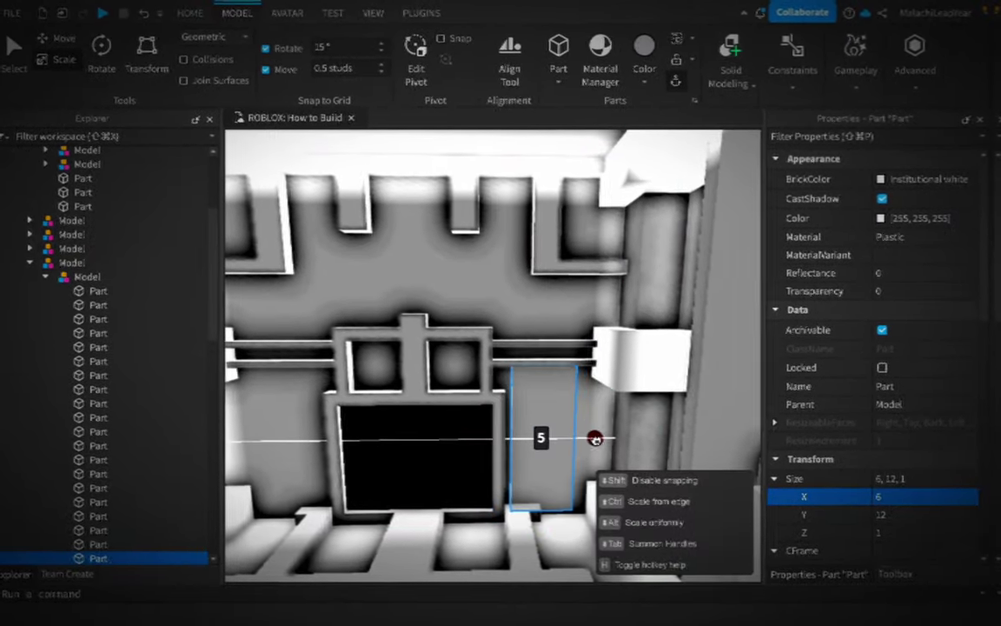
- Add narrow vertical strips on both sides of the black panel, extending the outer 0.5 by 0.5 stud strips up to the upper brackets
{"action": "left_click_drag", "start_coordinate": [595, 436], "coordinate": [556, 435]}
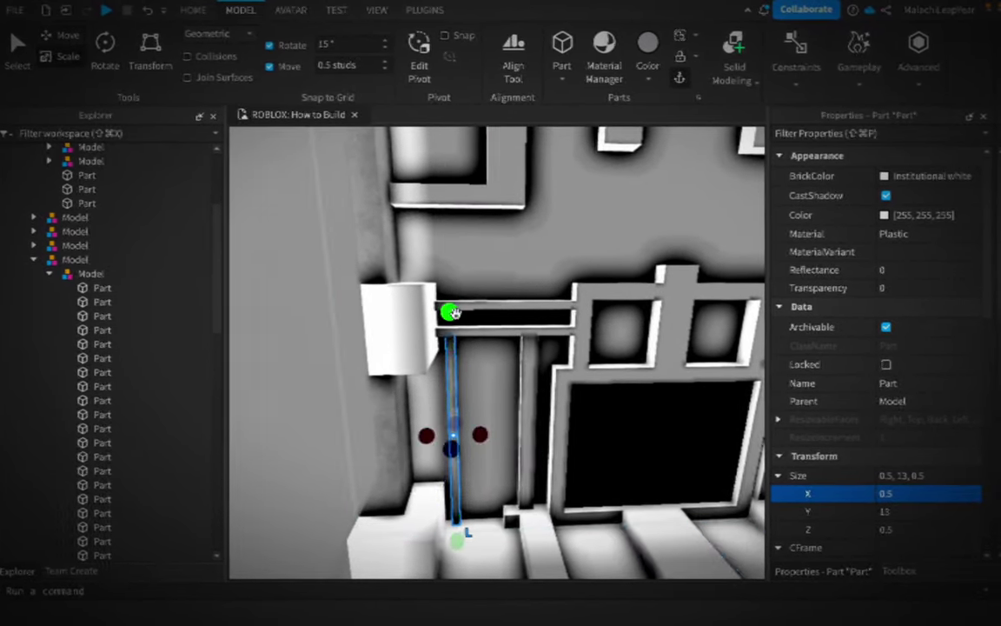
{"action": "left_click_drag", "start_coordinate": [447, 309], "coordinate": [480, 180]}
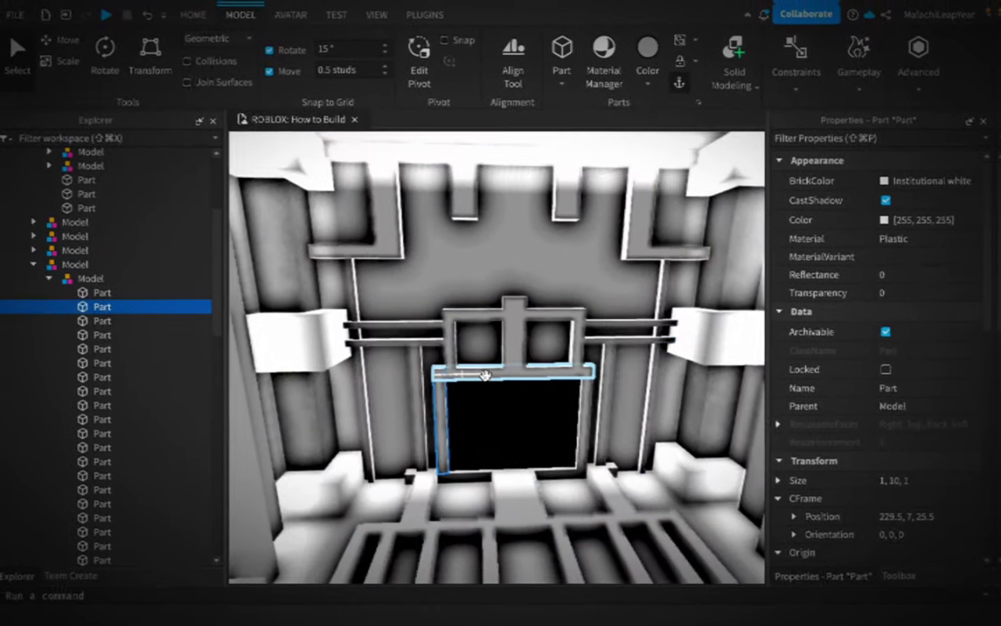
- Select all the end wall's frame bars, rails, strips, hanging posts, brackets and the ceiling beam, and group them into one model
{"action": "left_click", "coordinate": [410, 380], "text": "ctrl"}
{"action": "left_click", "coordinate": [351, 382], "text": "ctrl"}
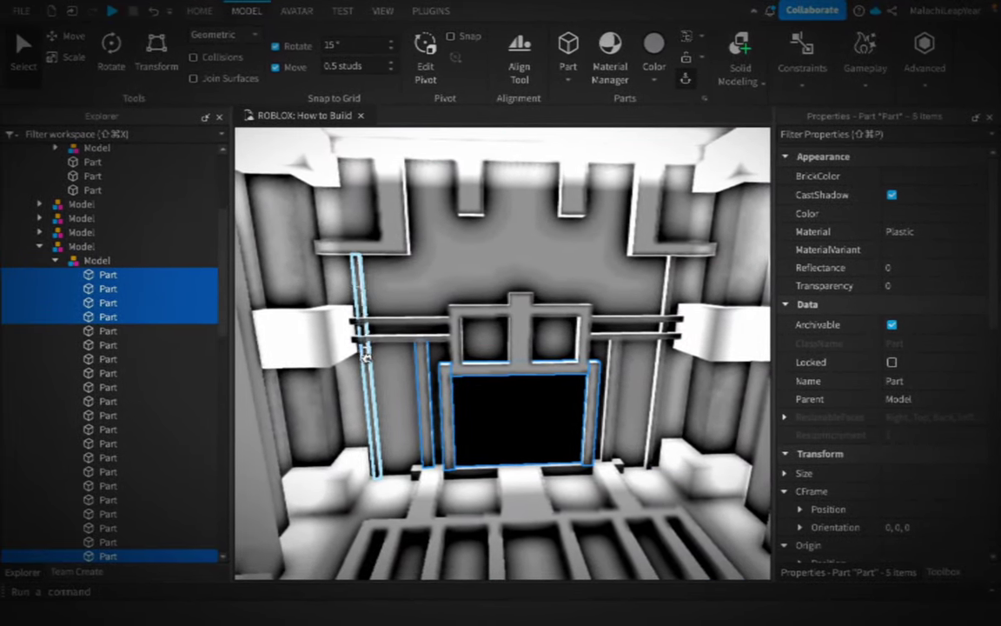
{"action": "left_click", "coordinate": [386, 321], "text": "ctrl"}
{"action": "left_click", "coordinate": [446, 325], "text": "ctrl"}
{"action": "left_click", "coordinate": [487, 304], "text": "ctrl"}
{"action": "left_click", "coordinate": [513, 331], "text": "ctrl"}
{"action": "left_click", "coordinate": [574, 335], "text": "ctrl"}
{"action": "left_click", "coordinate": [539, 358], "text": "ctrl"}
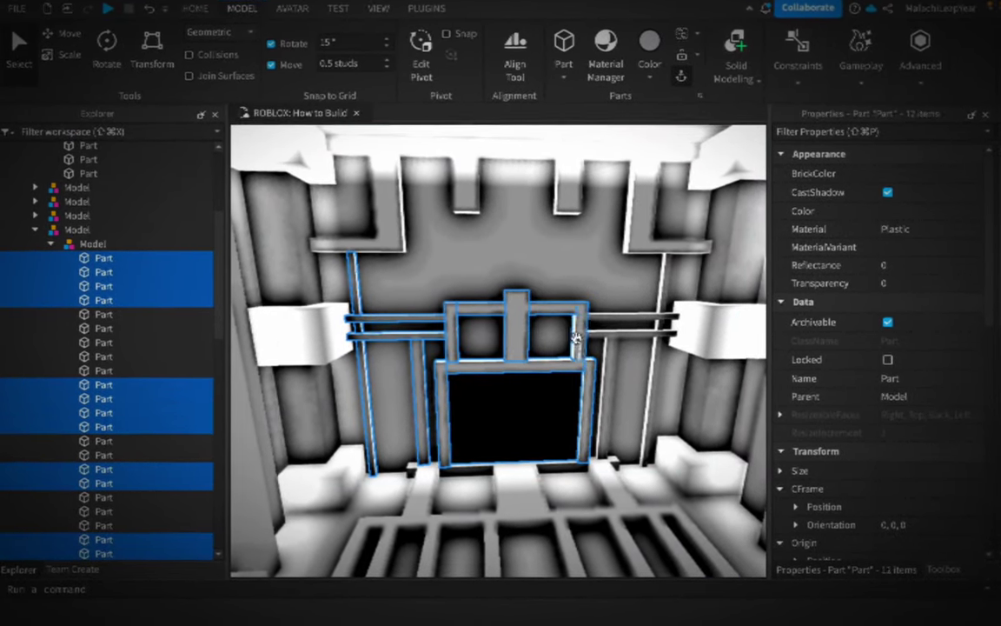
{"action": "key", "text": "ctrl+2"}
{"action": "left_click", "coordinate": [649, 388], "text": "ctrl"}
{"action": "left_click", "coordinate": [634, 327], "text": "ctrl"}
{"action": "left_click", "coordinate": [633, 314], "text": "ctrl"}
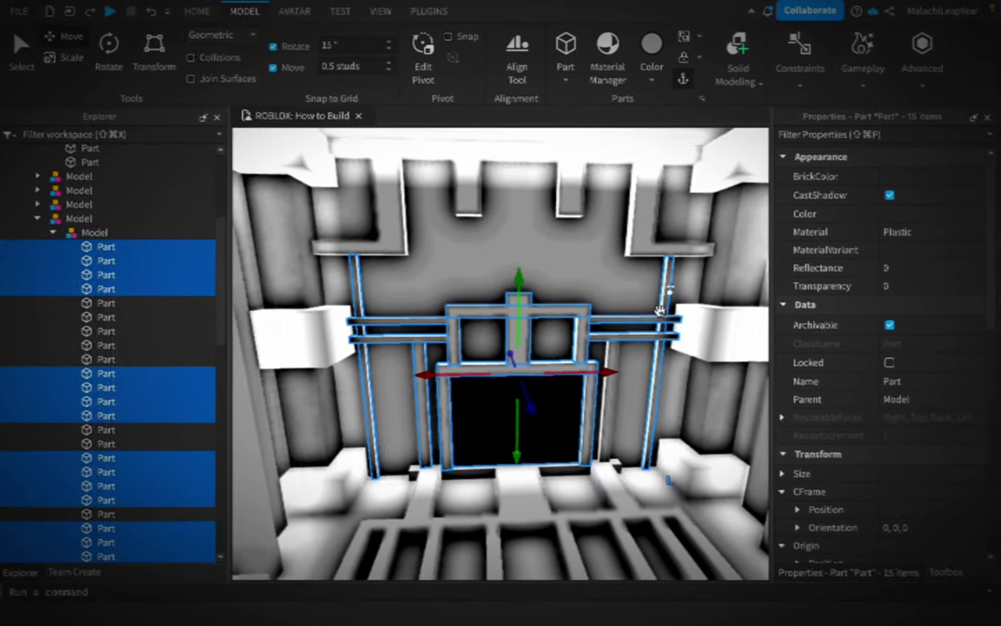
{"action": "left_click", "coordinate": [687, 244], "text": "ctrl"}
{"action": "left_click", "coordinate": [640, 228], "text": "ctrl"}
{"action": "left_click", "coordinate": [467, 187], "text": "ctrl"}
{"action": "left_click", "coordinate": [380, 217], "text": "ctrl"}
{"action": "left_click", "coordinate": [356, 240], "text": "ctrl"}
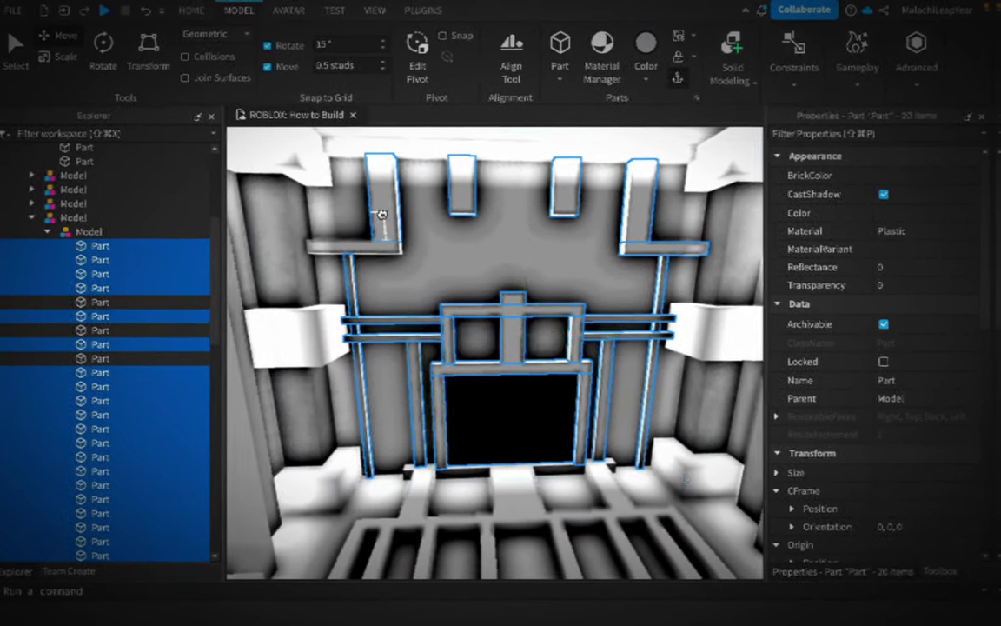
{"action": "left_click", "coordinate": [513, 144], "text": "ctrl"}
{"action": "left_click", "coordinate": [469, 487], "text": "ctrl"}
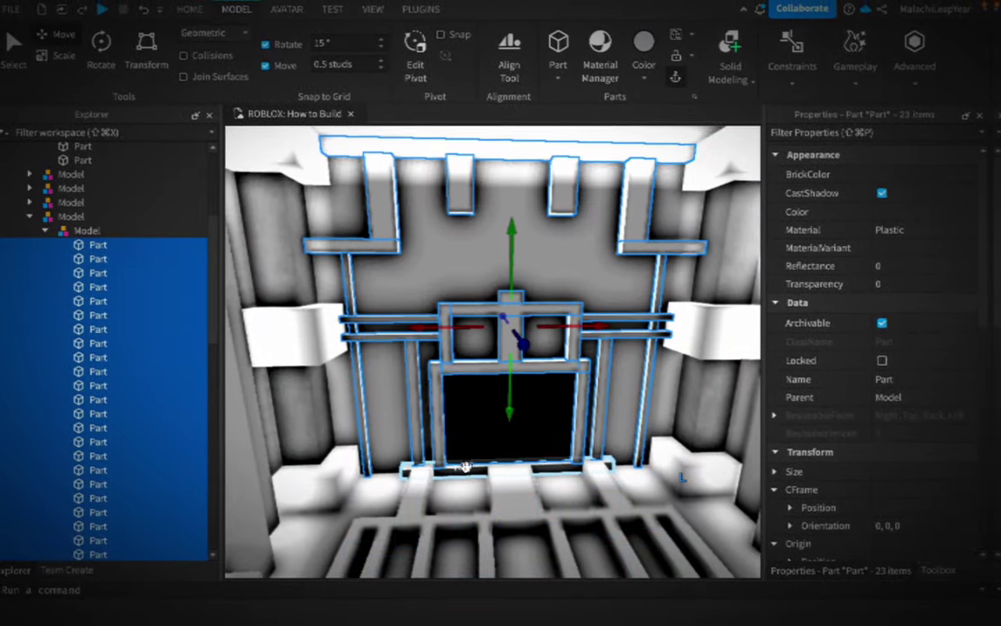
{"action": "right_click_drag", "start_coordinate": [511, 292], "coordinate": [521, 348]}
{"action": "key", "text": "ctrl+g"}
- Duplicate the grouped end-wall decoration and place the copy on the opposite end wall
{"action": "key", "text": "ctrl+d"}
{"action": "left_click_drag", "start_coordinate": [395, 348], "coordinate": [672, 224]}
{"action": "key", "text": "ctrl+2"}
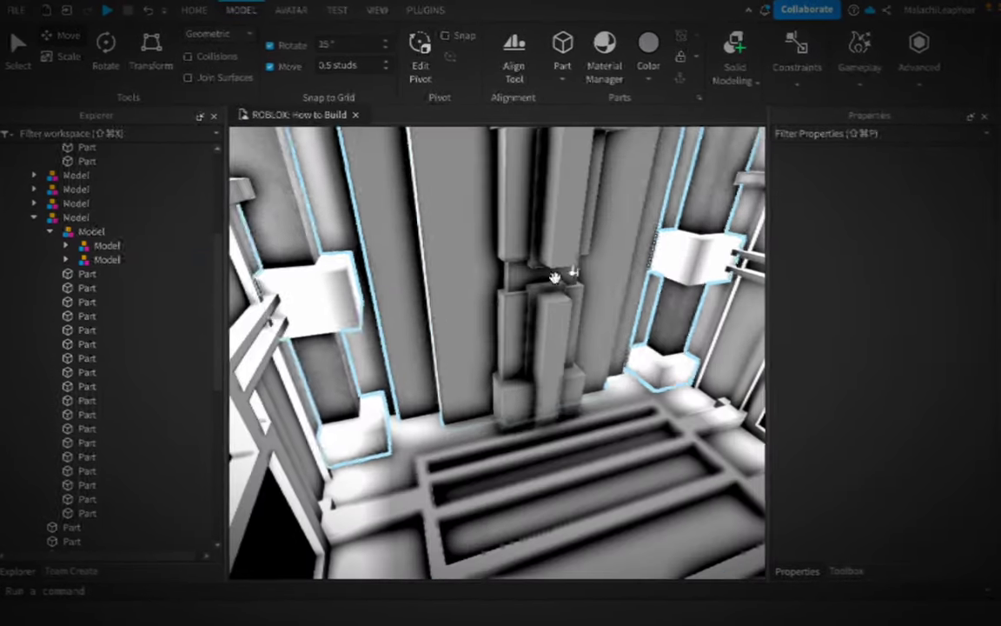
- Narrow the 3, 30, 18 slab behind the side wall's decorative blocks and flank it with vertical strips
{"action": "left_click", "coordinate": [555, 276]}
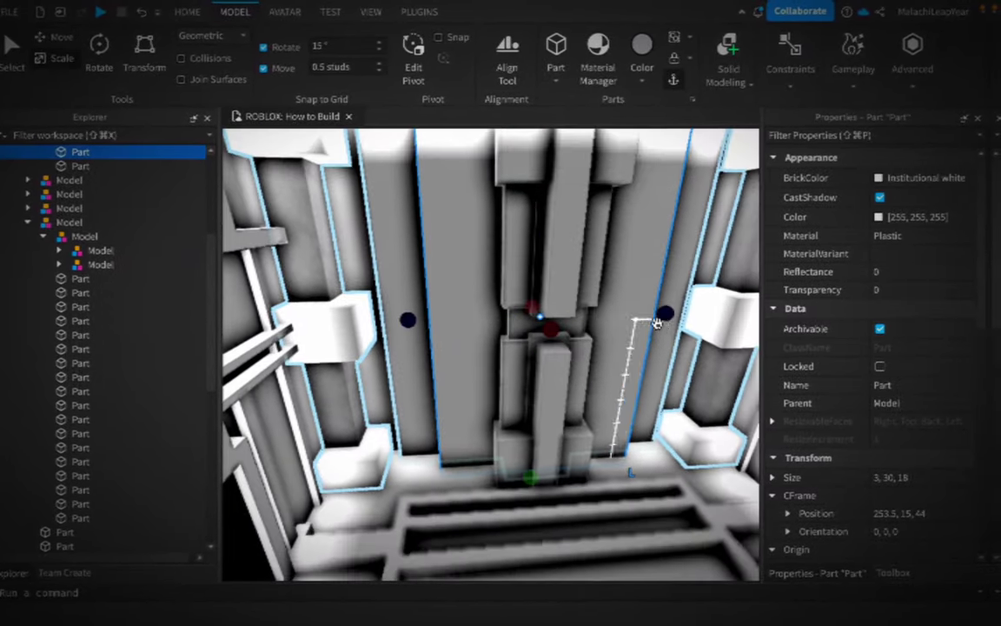
{"action": "left_click_drag", "start_coordinate": [656, 324], "coordinate": [515, 266]}
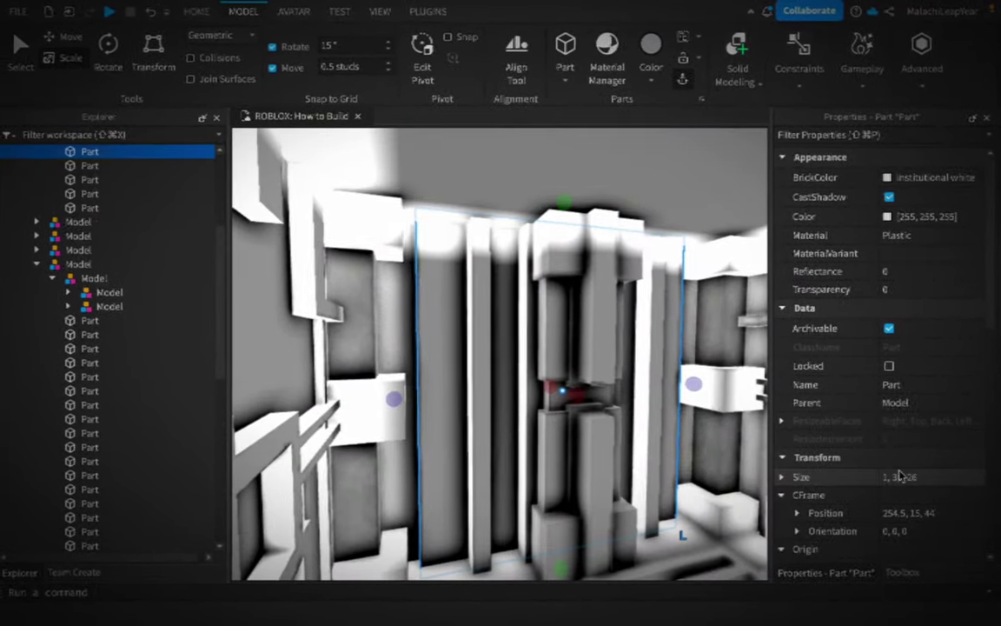
- Divide the side wall's 1, 30, 26 back panel into lower, middle and upper bands, making the middle band 4 studs high
{"action": "left_click", "coordinate": [481, 315]}
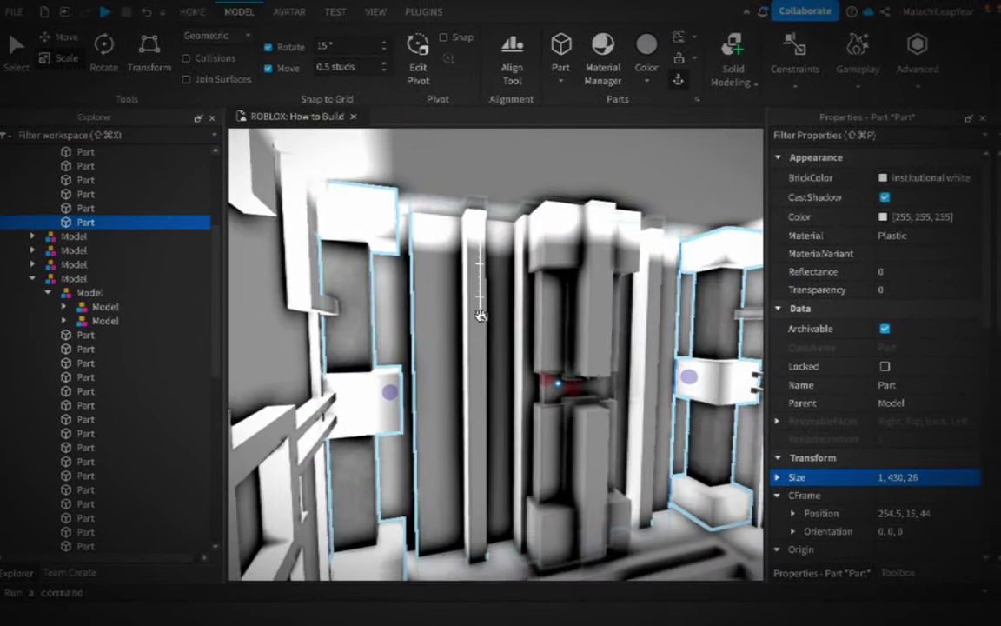
{"action": "double_click", "coordinate": [902, 479]}
{"action": "type", "text": "4"}
{"action": "key", "text": "Return"}
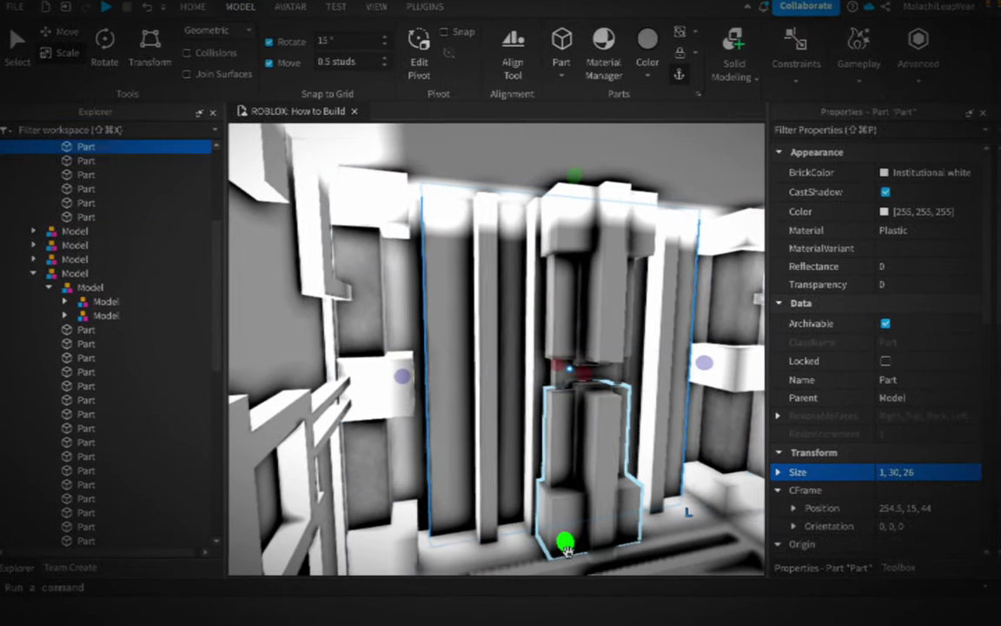
{"action": "left_click_drag", "start_coordinate": [563, 539], "coordinate": [564, 468]}
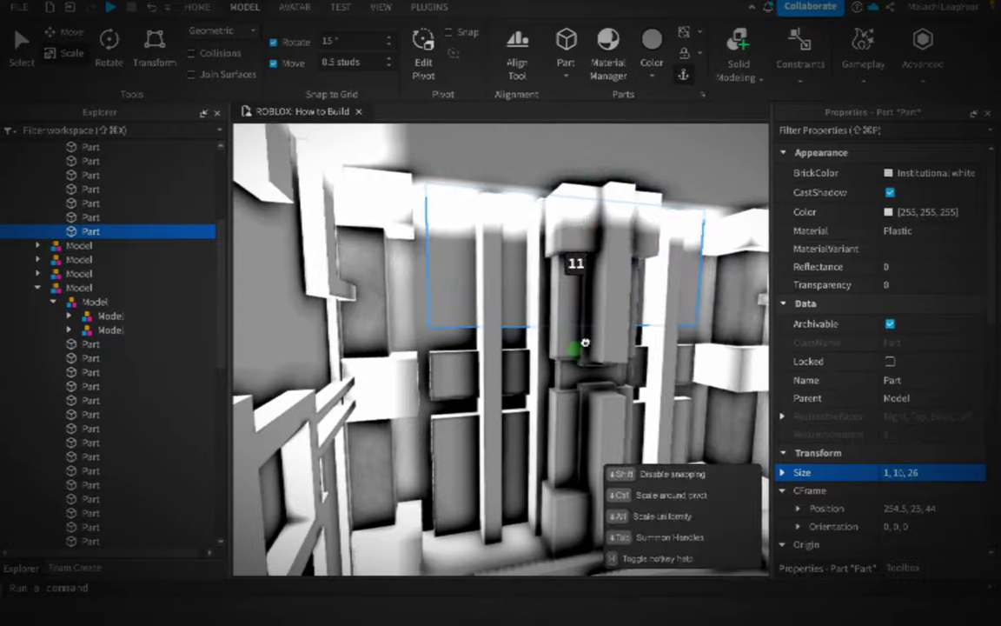
{"action": "left_click_drag", "start_coordinate": [581, 348], "coordinate": [577, 353]}
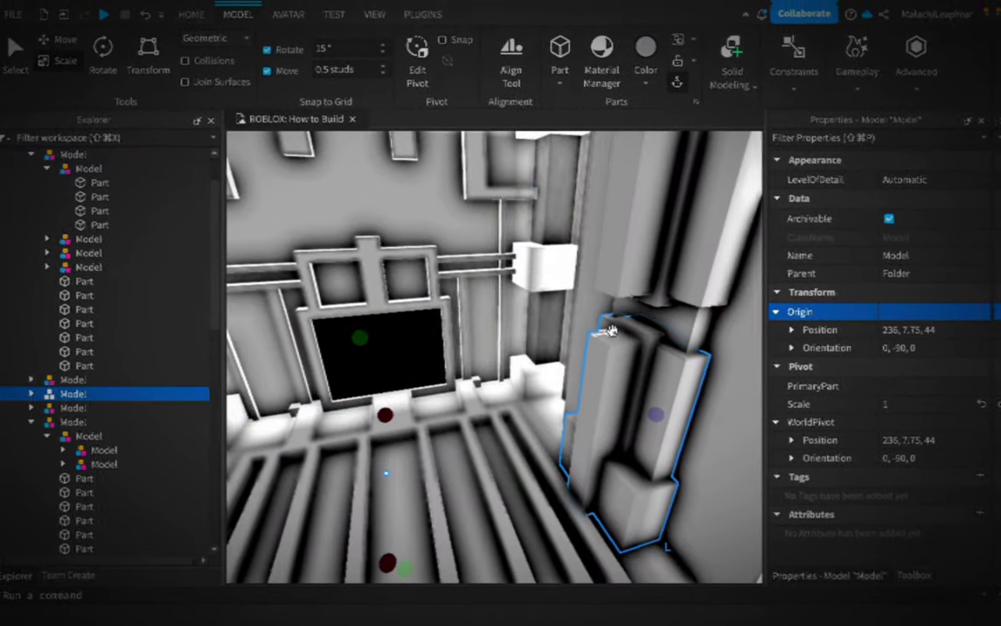
- Select the side wall's panel bands and vertical strips together with its decorative block model, and group them into one model
{"action": "right_click_drag", "start_coordinate": [733, 342], "coordinate": [487, 287]}
{"action": "left_click_drag", "start_coordinate": [487, 287], "coordinate": [505, 335]}
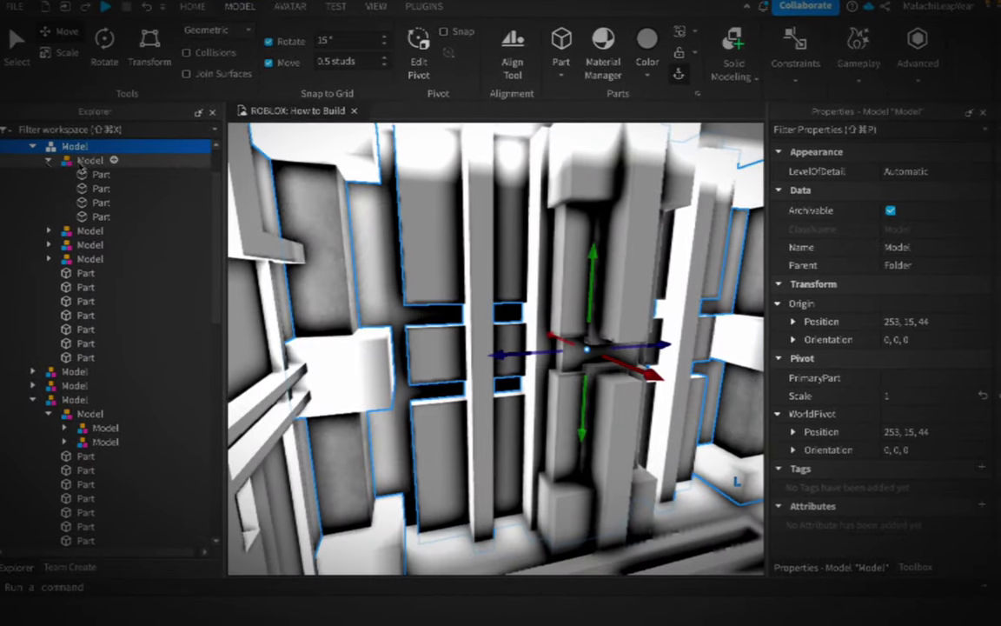
{"action": "left_click", "coordinate": [48, 160]}
{"action": "left_click", "coordinate": [84, 287]}
{"action": "left_click", "coordinate": [85, 216], "text": "shift"}
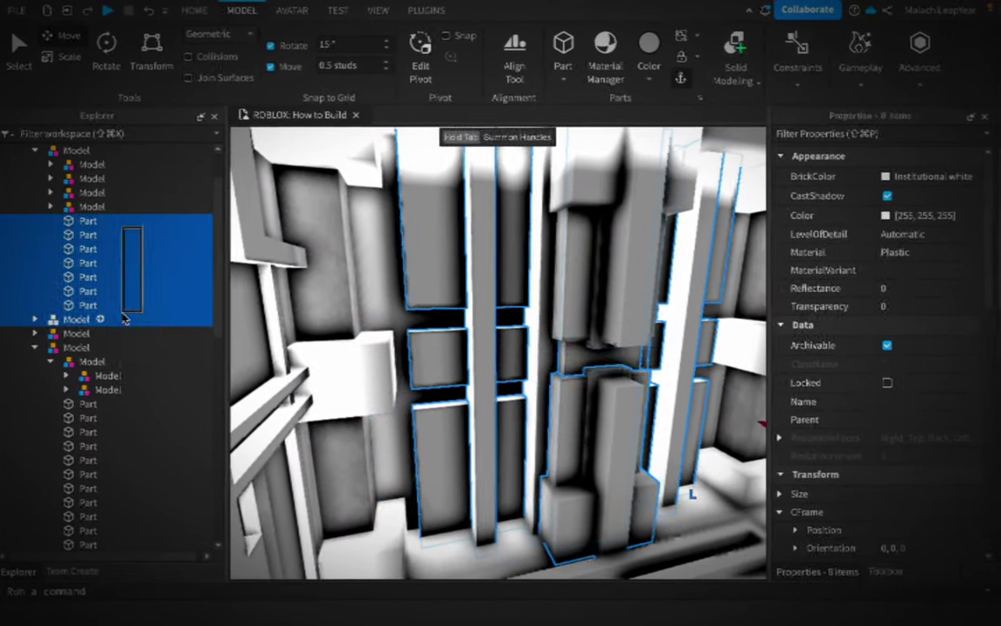
{"action": "key", "text": "ctrl+g"}
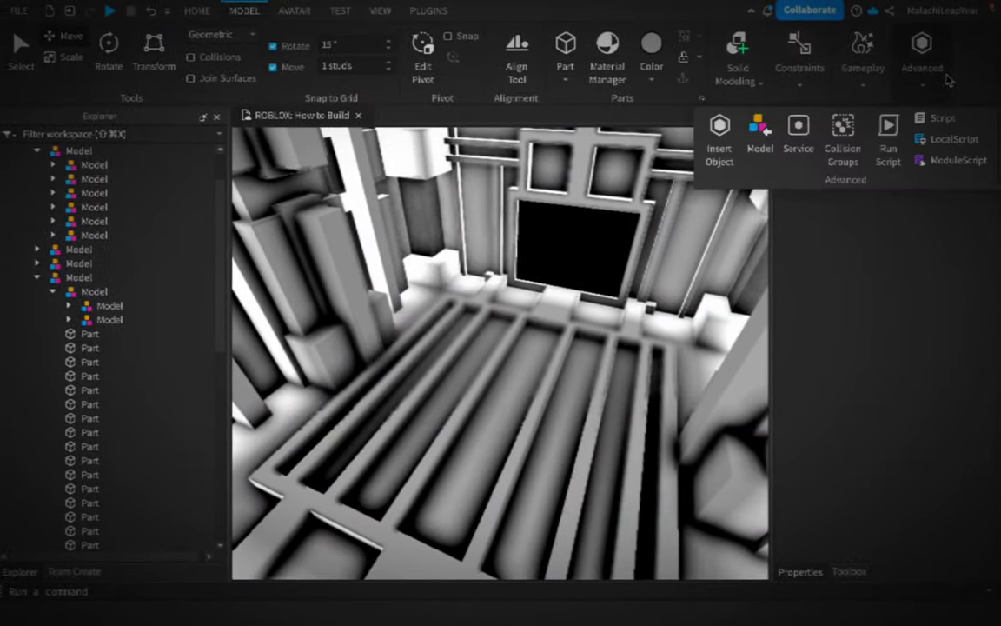
- Insert a spawn location at the centre of the floor grid and set its colour to 255, 255, 255
{"action": "left_click", "coordinate": [888, 137]}
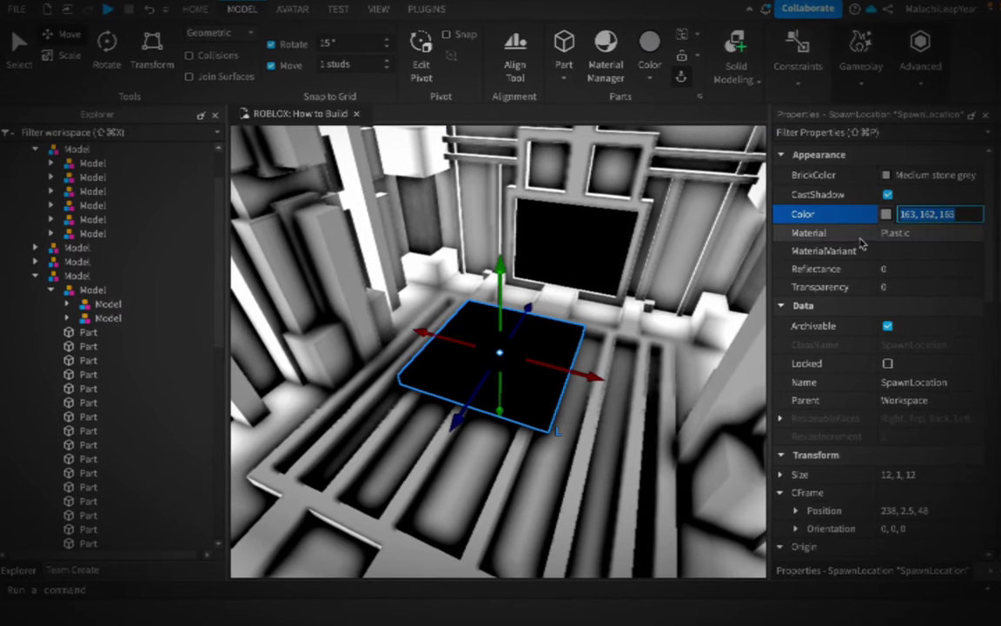
{"action": "type", "text": ",255"}
{"action": "key", "text": "Return"}
{"action": "key", "text": "f"}
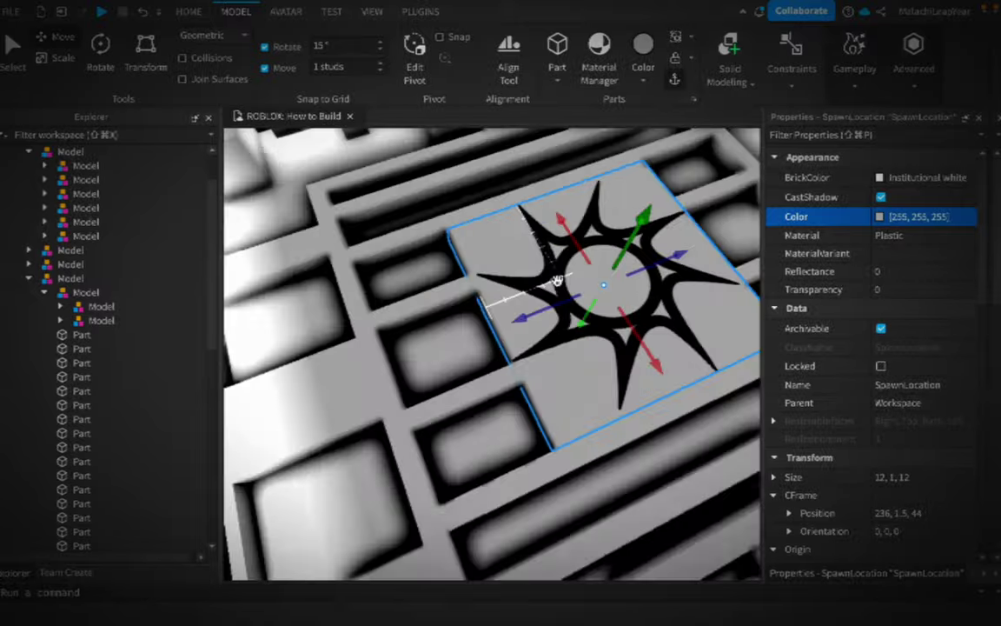
- Adjust the spawn platform's thickness using 0.5-stud snapping
{"action": "right_click_drag", "start_coordinate": [558, 280], "coordinate": [524, 392]}
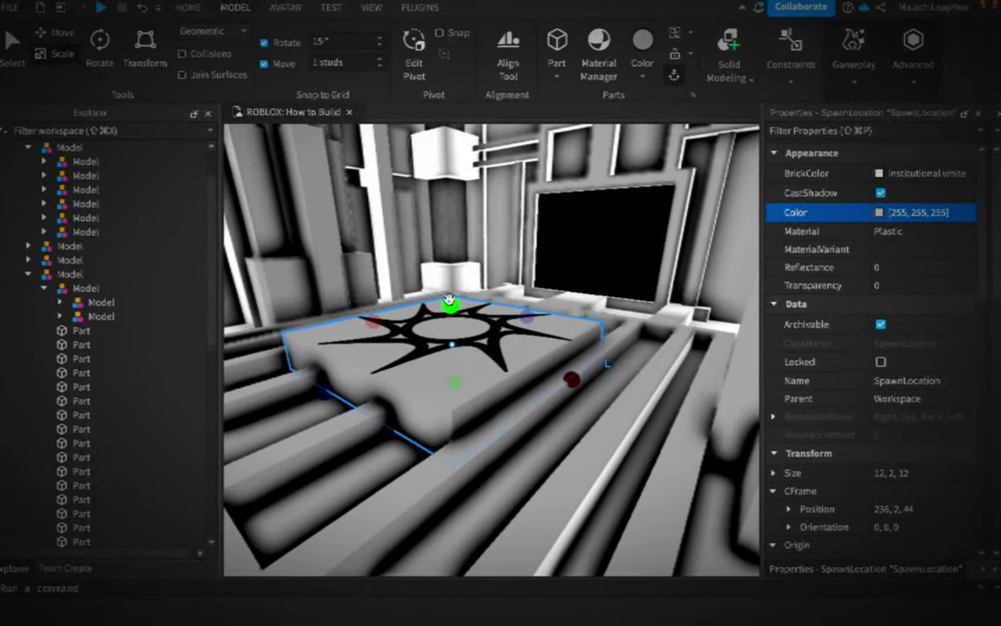
{"action": "key", "text": "BackSpace"}
{"action": "right_click_drag", "start_coordinate": [451, 320], "coordinate": [614, 357]}
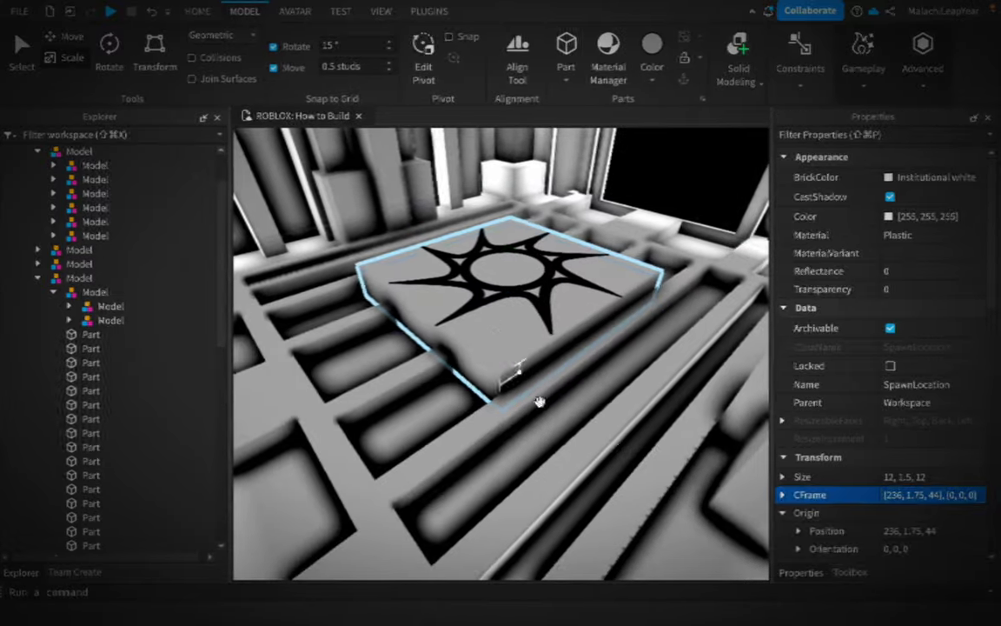
- Turn a copy of the floor bar beside the spawn platform into a 14, 1.5, 14 base slab centred beneath the platform
{"action": "left_click", "coordinate": [537, 402]}
{"action": "left_click", "coordinate": [661, 391]}
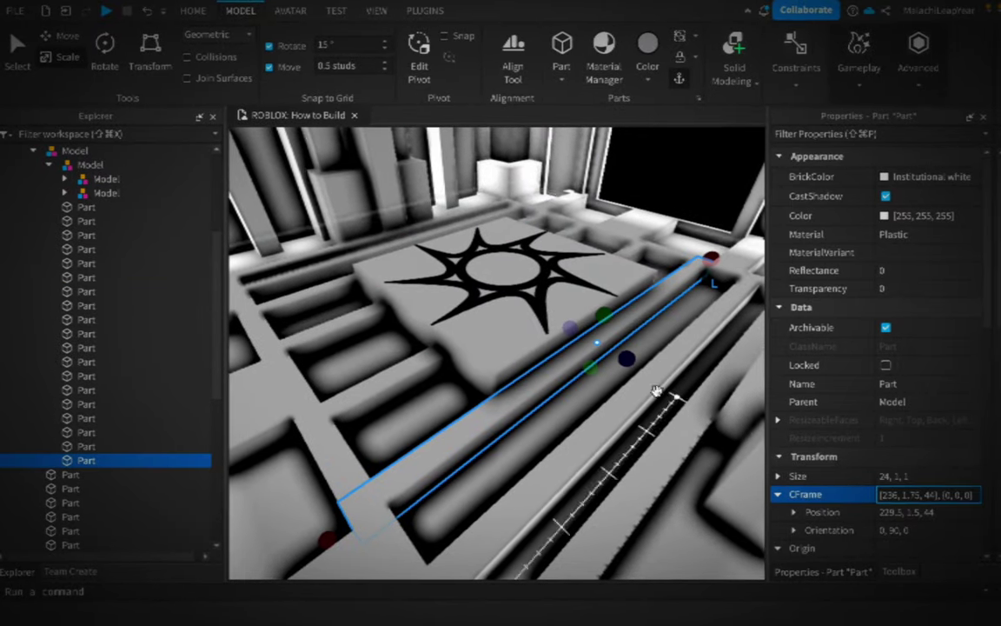
{"action": "left_click", "coordinate": [779, 477]}
{"action": "left_click", "coordinate": [886, 496]}
{"action": "type", "text": "14"}
{"action": "left_click", "coordinate": [886, 525]}
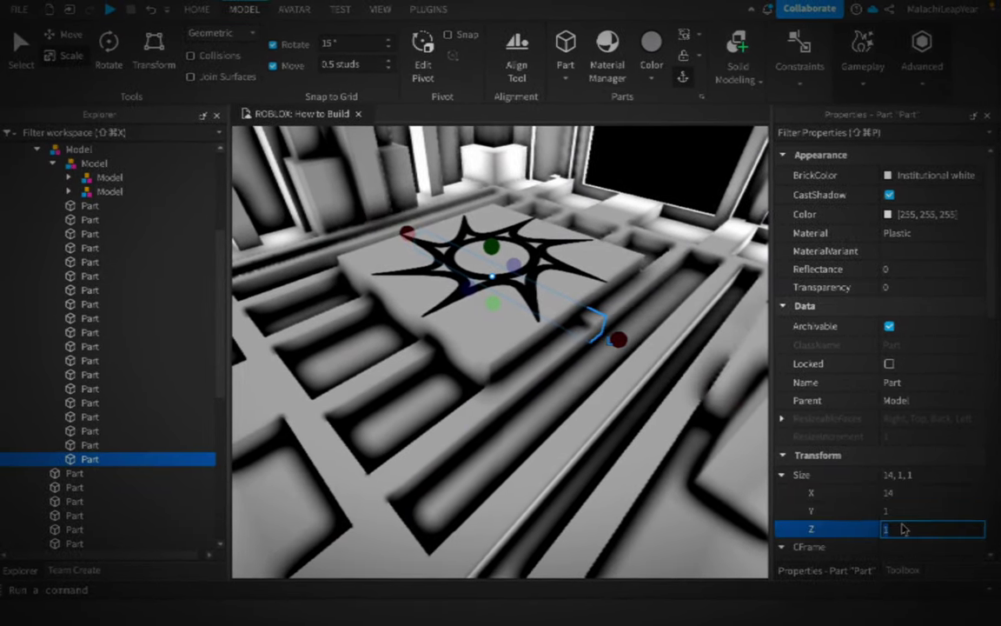
{"action": "type", "text": "14"}
{"action": "left_click", "coordinate": [886, 507]}
{"action": "type", "text": "1.5"}
{"action": "key", "text": "Return"}
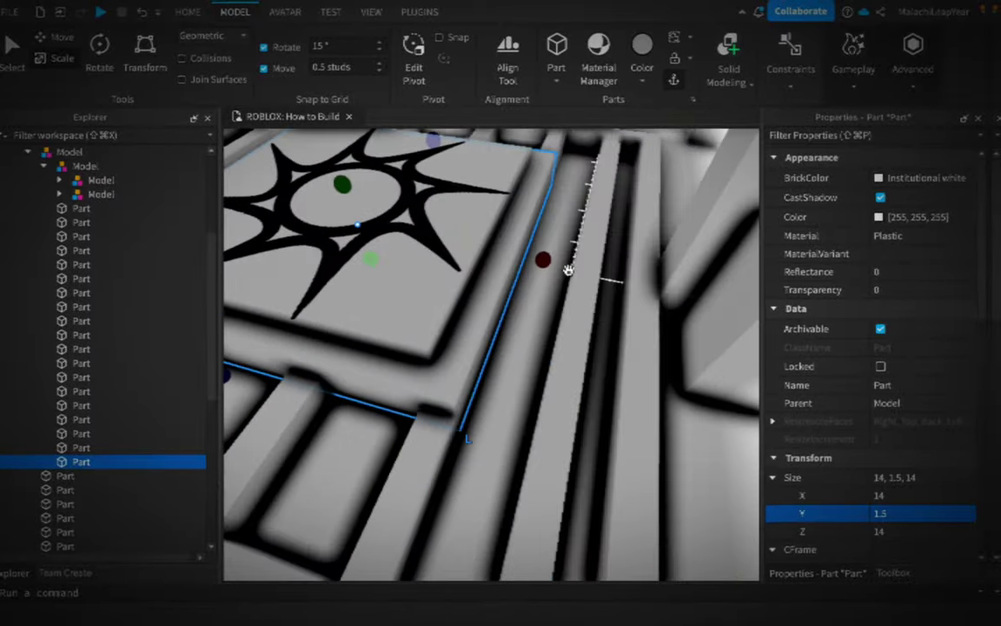
- Duplicate the base slab as a 1-stud-high tier and widen it outward to form a lower step
{"action": "right_click_drag", "start_coordinate": [567, 271], "coordinate": [441, 313]}
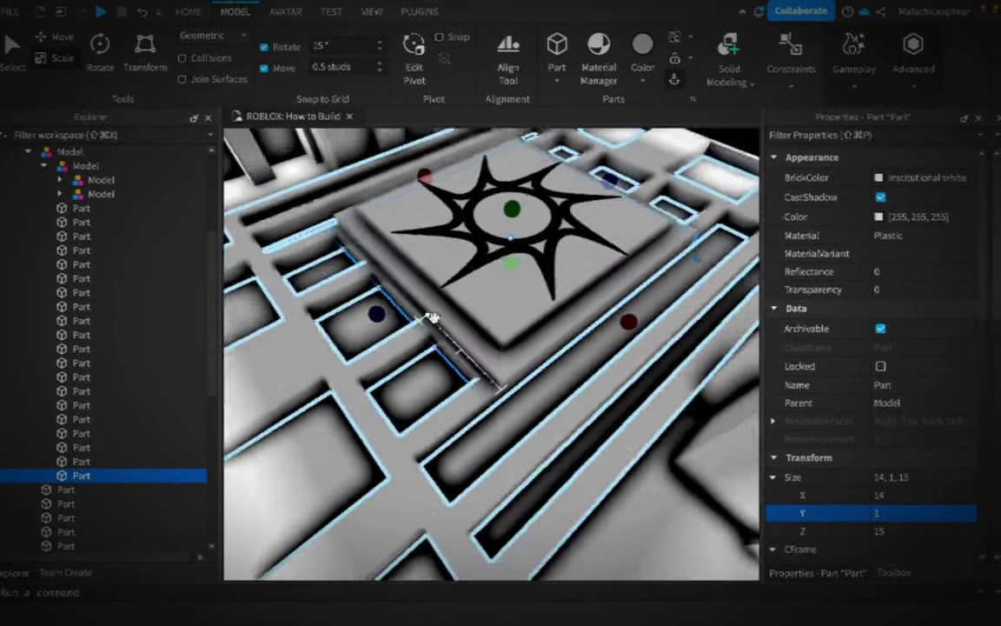
{"action": "left_click_drag", "start_coordinate": [435, 320], "coordinate": [582, 268]}
{"action": "right_click_drag", "start_coordinate": [581, 268], "coordinate": [478, 320]}
{"action": "key", "text": "ctrl+z"}
- Set the material of the 14, 1.5, 14 slab under the spawn platform to Metal
{"action": "left_click", "coordinate": [873, 235]}
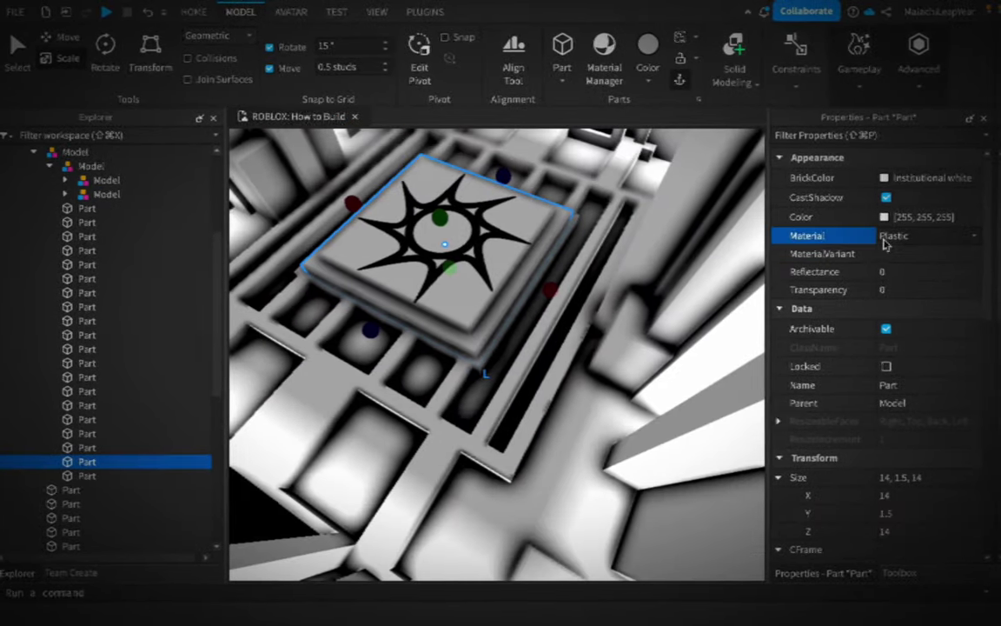
{"action": "left_click", "coordinate": [904, 235]}
{"action": "scroll", "coordinate": [614, 218], "scroll_direction": "up", "scroll_amount": 5}
{"action": "scroll", "coordinate": [615, 217], "scroll_direction": "down", "scroll_amount": 5}
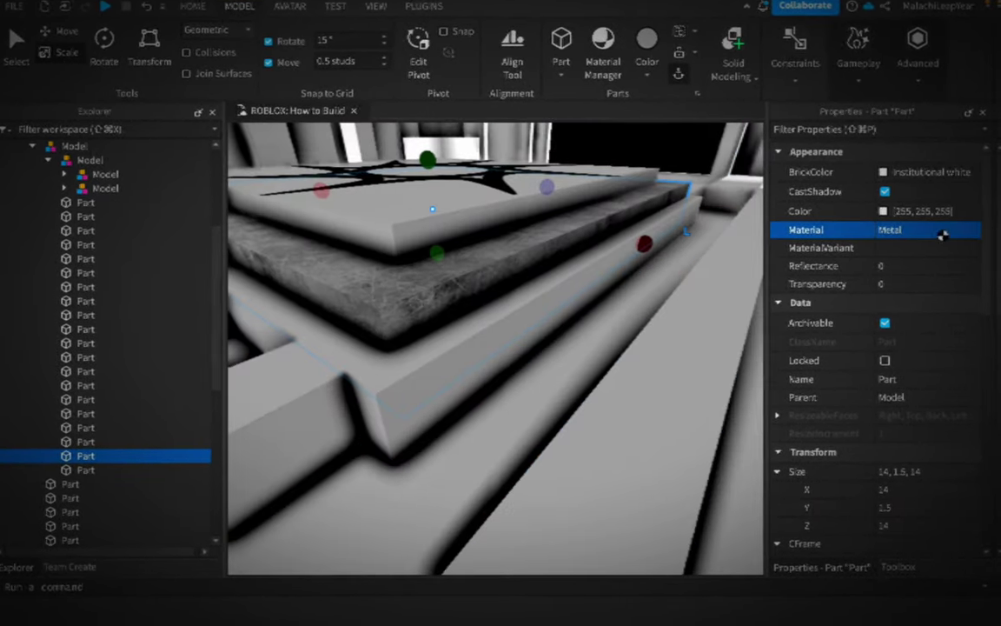
- Duplicate the metal slab and reduce the copy's height to 1.1 studs using 0.4-stud move snapping
{"action": "right_click_drag", "start_coordinate": [615, 217], "coordinate": [551, 201]}
{"action": "scroll", "coordinate": [551, 201], "scroll_direction": "up", "scroll_amount": 3}
{"action": "left_click", "coordinate": [348, 63]}
{"action": "type", "text": "0.4"}
{"action": "key", "text": "Return"}
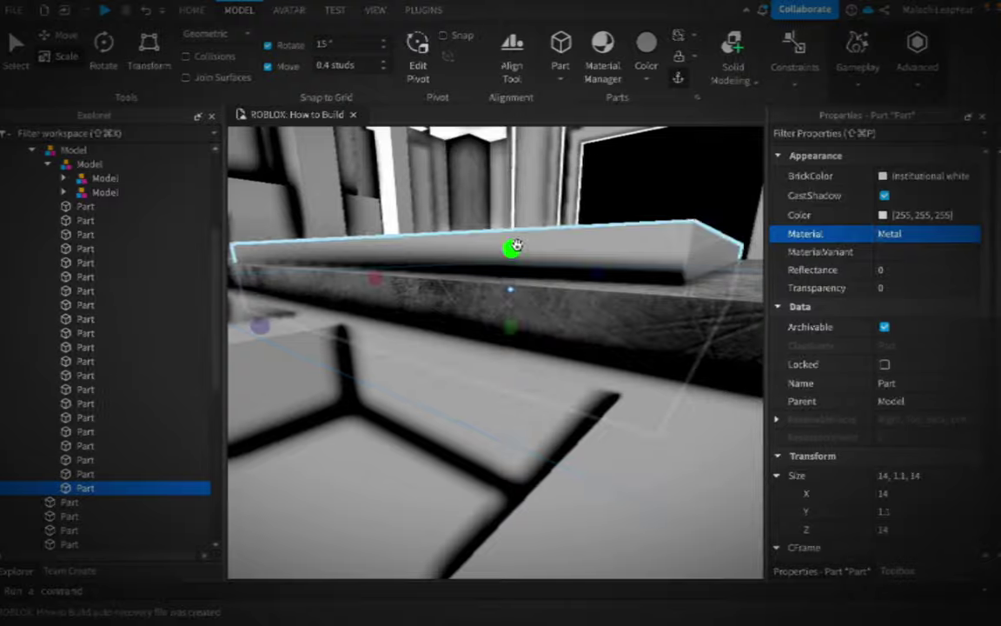
- Widen the 1.1-stud-high copy to 14.2 by 14.2 studs using 0.1-stud move snapping
{"action": "right_click_drag", "start_coordinate": [487, 261], "coordinate": [521, 217]}
{"action": "left_click", "coordinate": [343, 65]}
{"action": "type", "text": "0.1"}
{"action": "key", "text": "Return"}
{"action": "right_click_drag", "start_coordinate": [522, 261], "coordinate": [452, 252]}
{"action": "left_click_drag", "start_coordinate": [613, 225], "coordinate": [619, 219]}
- Make the 14.2-stud trim slab glow with Neon material in Medium stone grey
{"action": "left_click", "coordinate": [922, 170]}
{"action": "left_click", "coordinate": [856, 408]}
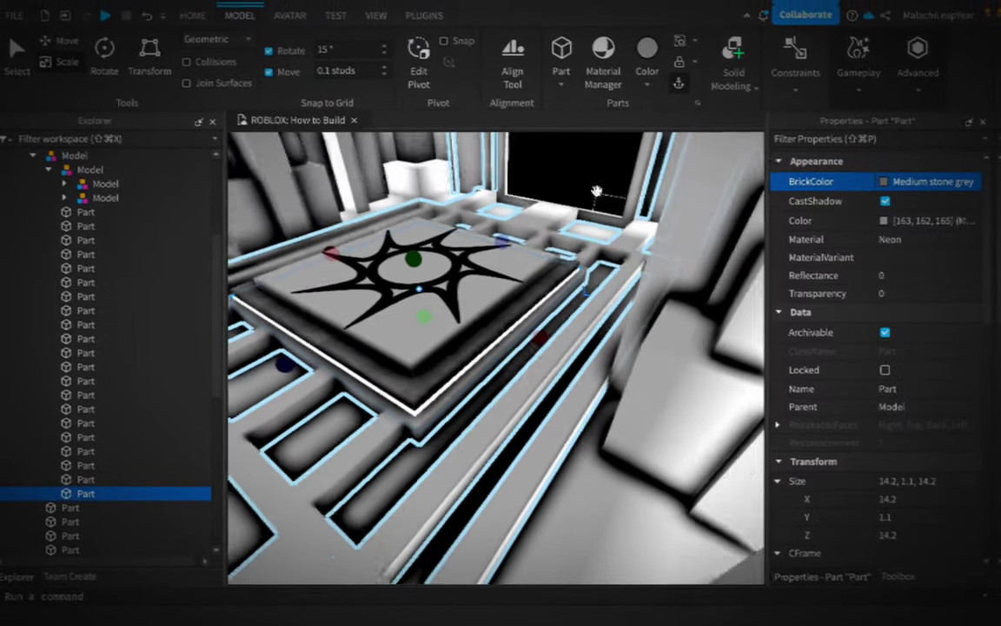
{"action": "left_click", "coordinate": [591, 175]}
{"action": "right_click_drag", "start_coordinate": [590, 175], "coordinate": [241, 248]}
{"action": "left_click", "coordinate": [653, 237]}
- Move the SpawnLocation into the workspace's Folder
{"action": "scroll", "coordinate": [50, 254], "scroll_direction": "up", "scroll_amount": 5}
{"action": "left_click", "coordinate": [17, 189]}
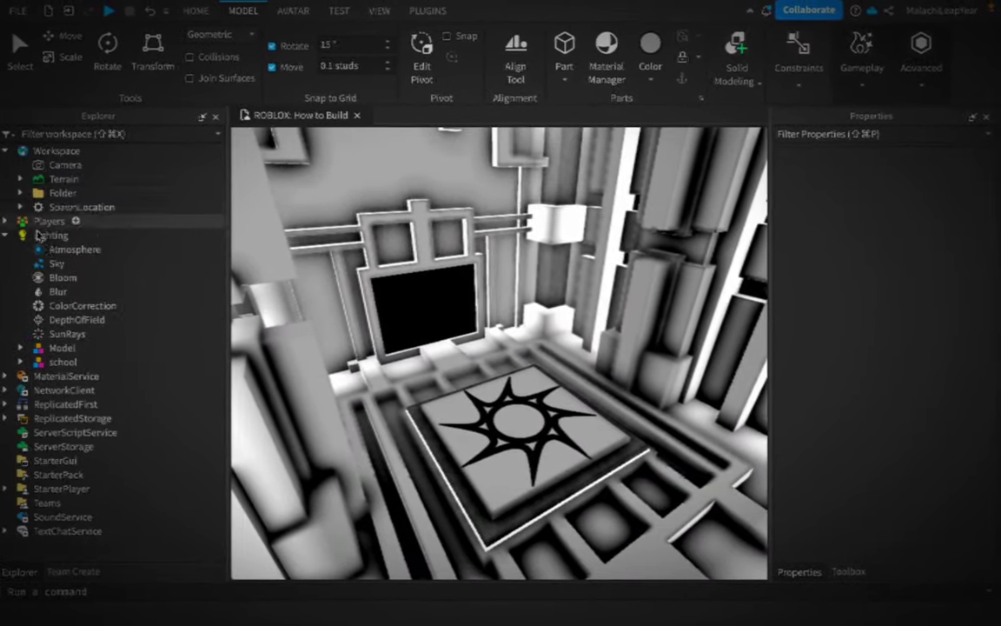
{"action": "left_click", "coordinate": [56, 203]}
{"action": "left_click_drag", "start_coordinate": [56, 215], "coordinate": [81, 195]}
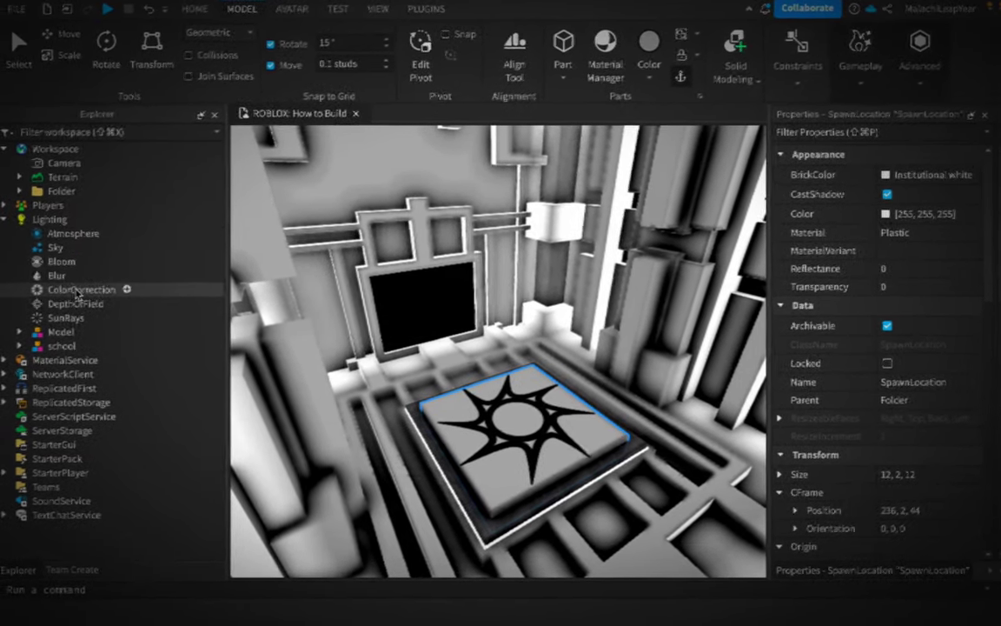
- Set the Lighting service's Brightness to 0 and both Ambient and OutdoorAmbient to 0, 0, 0
{"action": "left_click", "coordinate": [49, 220]}
{"action": "left_click", "coordinate": [886, 191]}
{"action": "type", "text": "0"}
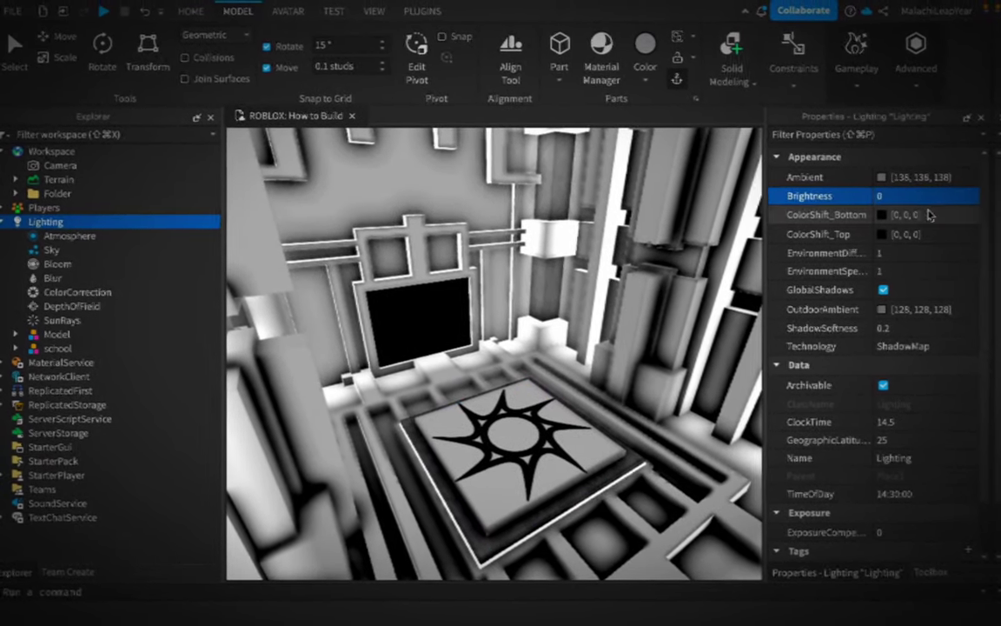
{"action": "key", "text": "Tab"}
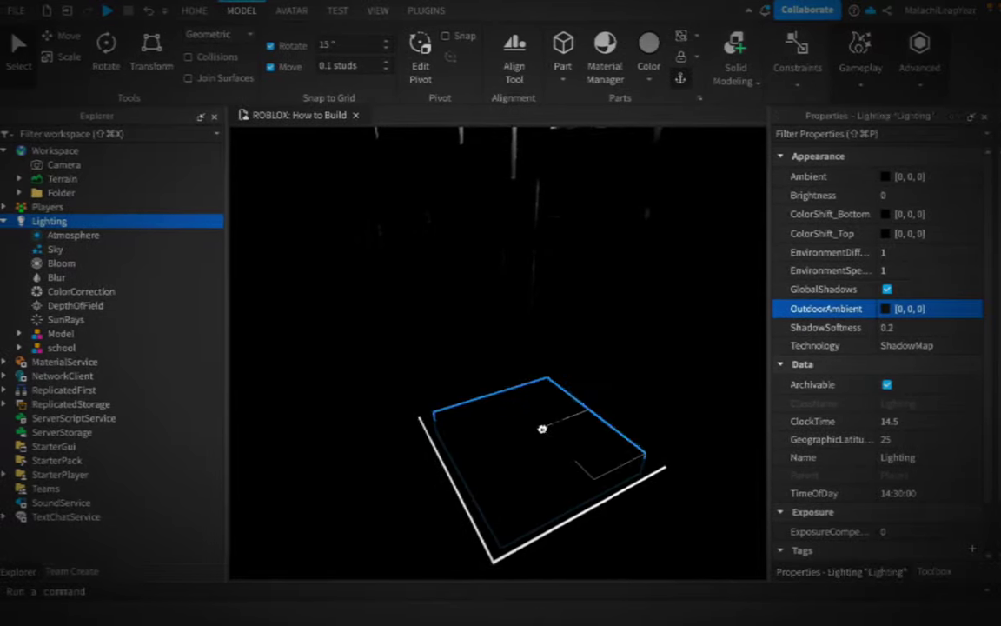
- Add an attachment holding a PointLight to the spawn platform and raise it about 14.4 studs above the platform
{"action": "left_click", "coordinate": [543, 422]}
{"action": "left_click", "coordinate": [144, 207]}
{"action": "left_click", "coordinate": [85, 96]}
{"action": "left_click", "coordinate": [134, 225]}
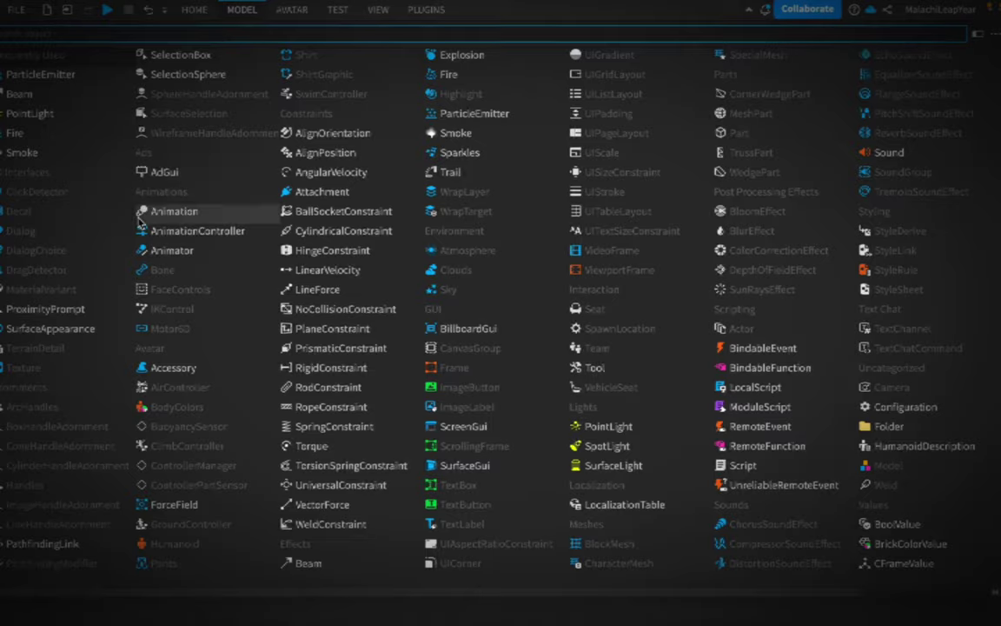
{"action": "left_click", "coordinate": [564, 426]}
{"action": "left_click_drag", "start_coordinate": [532, 352], "coordinate": [599, 185]}
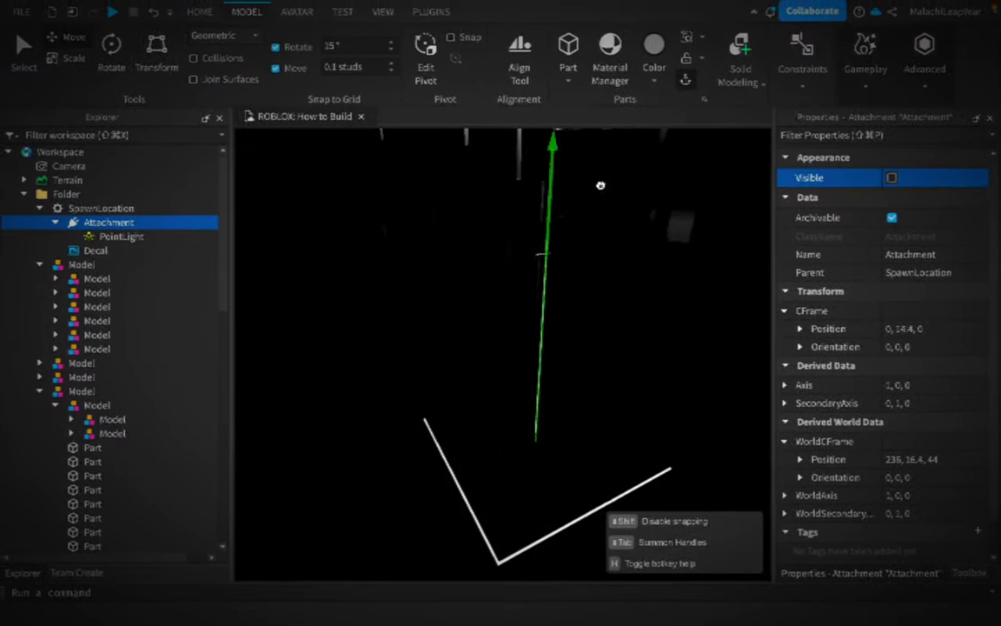
- Set the overhead PointLight's Range to 20
{"action": "left_click", "coordinate": [117, 235]}
{"action": "left_click", "coordinate": [900, 233]}
{"action": "type", "text": "17"}
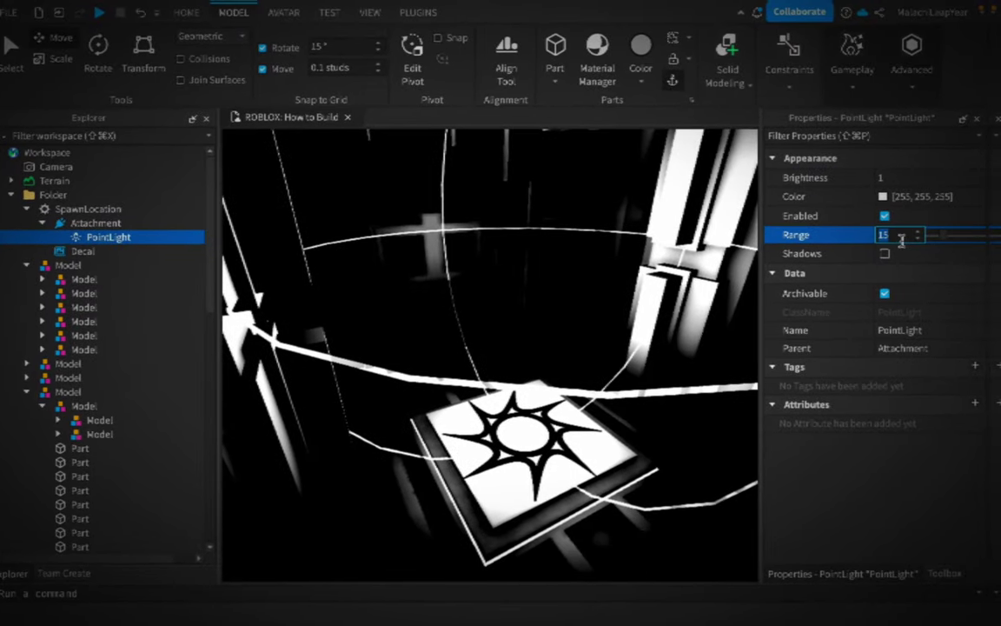
{"action": "key", "text": "BackSpace"}
{"action": "key", "text": "BackSpace"}
{"action": "type", "text": "20"}
- Toggle the PointLight's Shadows option and raise its attachment to a height of 14.7 studs
{"action": "left_click", "coordinate": [892, 250]}
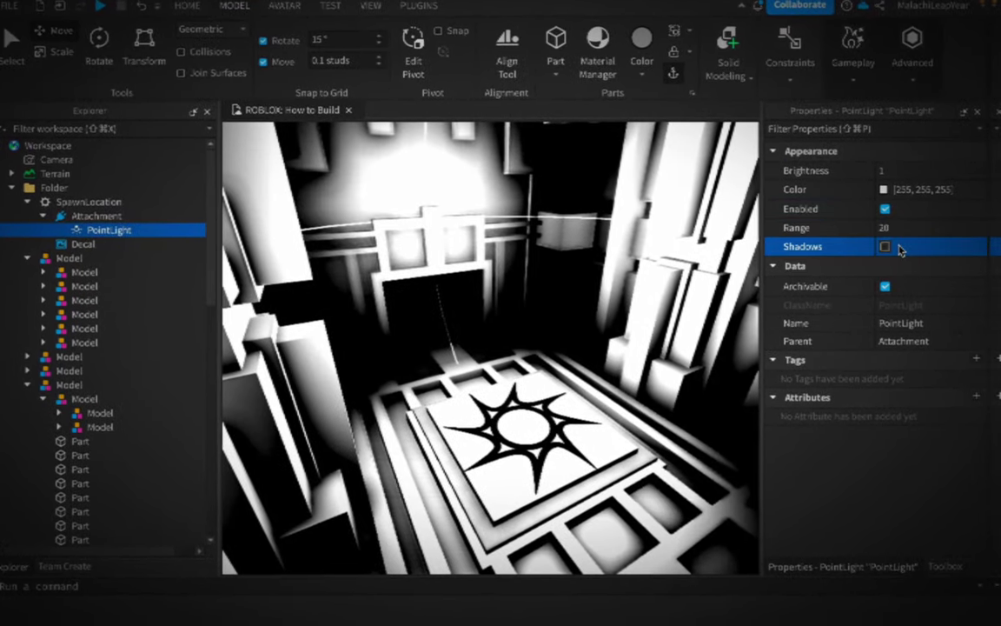
{"action": "left_click", "coordinate": [895, 177]}
{"action": "left_click", "coordinate": [99, 221]}
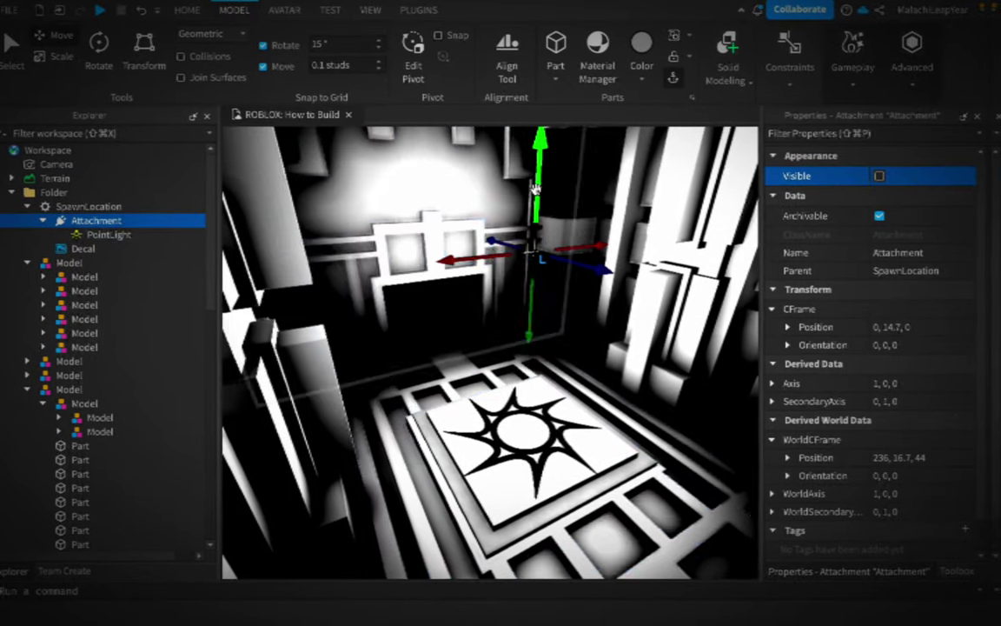
- Switch the Lighting service's Technology to Future
{"action": "left_click", "coordinate": [19, 193]}
{"action": "left_click", "coordinate": [50, 220]}
{"action": "left_click", "coordinate": [908, 345]}
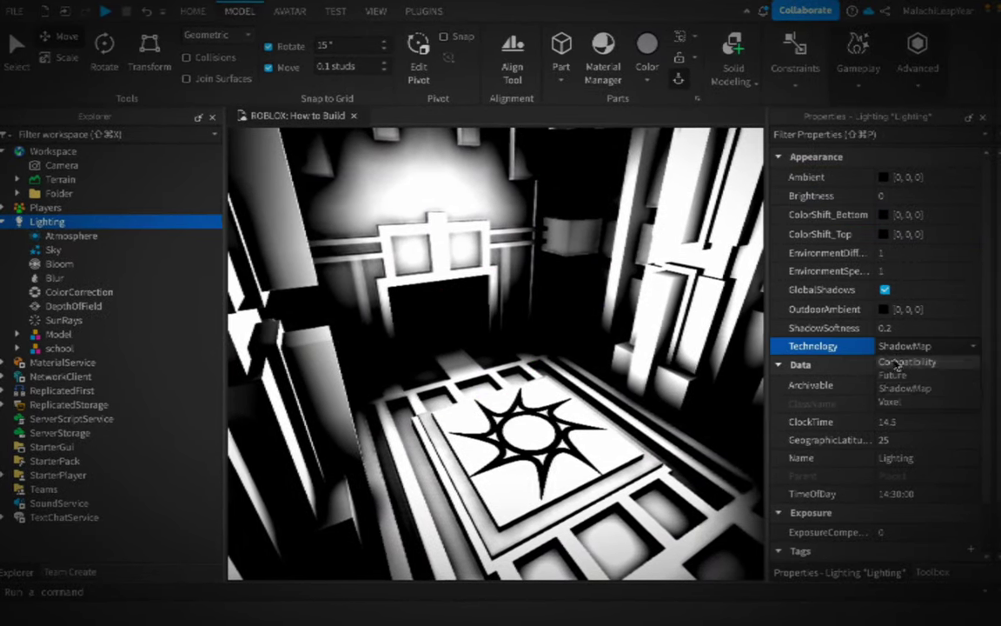
{"action": "left_click", "coordinate": [897, 376]}
- Place copies of the light attachment around the room and select the PointLights inside the first two attachments
{"action": "left_click", "coordinate": [525, 439]}
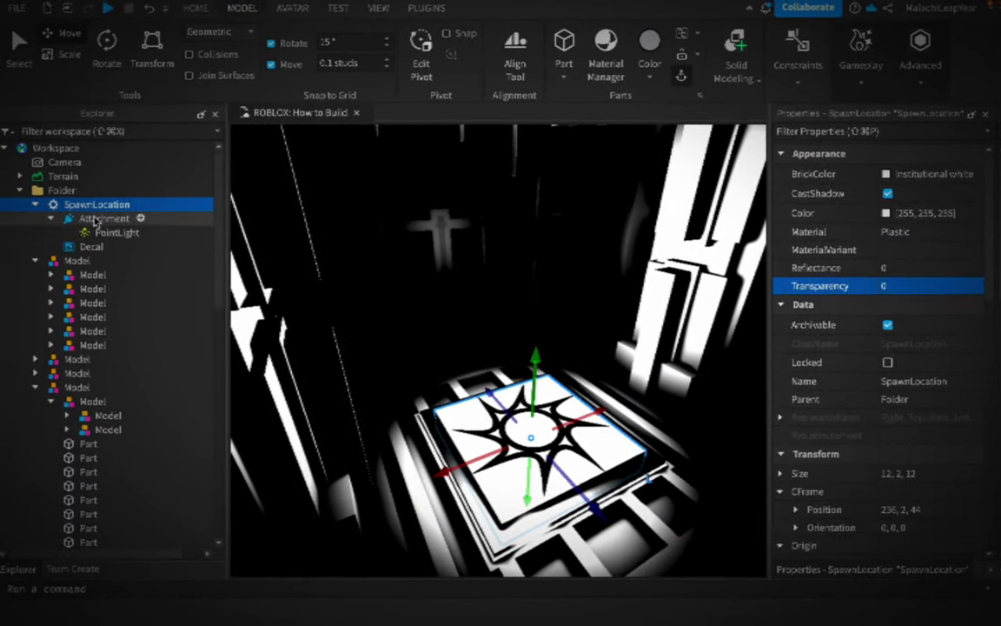
{"action": "left_click", "coordinate": [104, 220]}
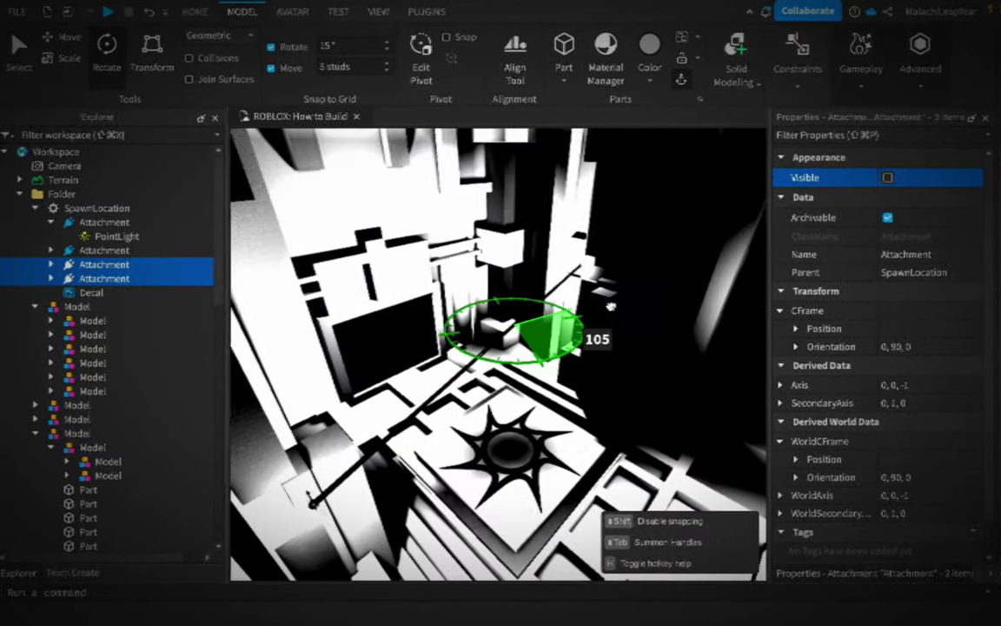
{"action": "right_click", "coordinate": [100, 254]}
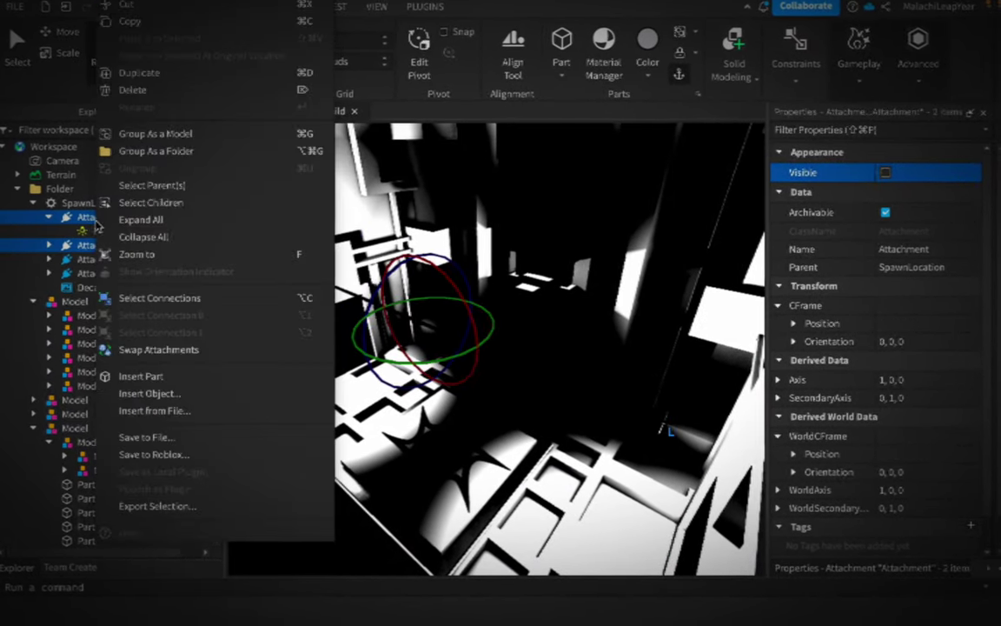
{"action": "left_click", "coordinate": [161, 201]}
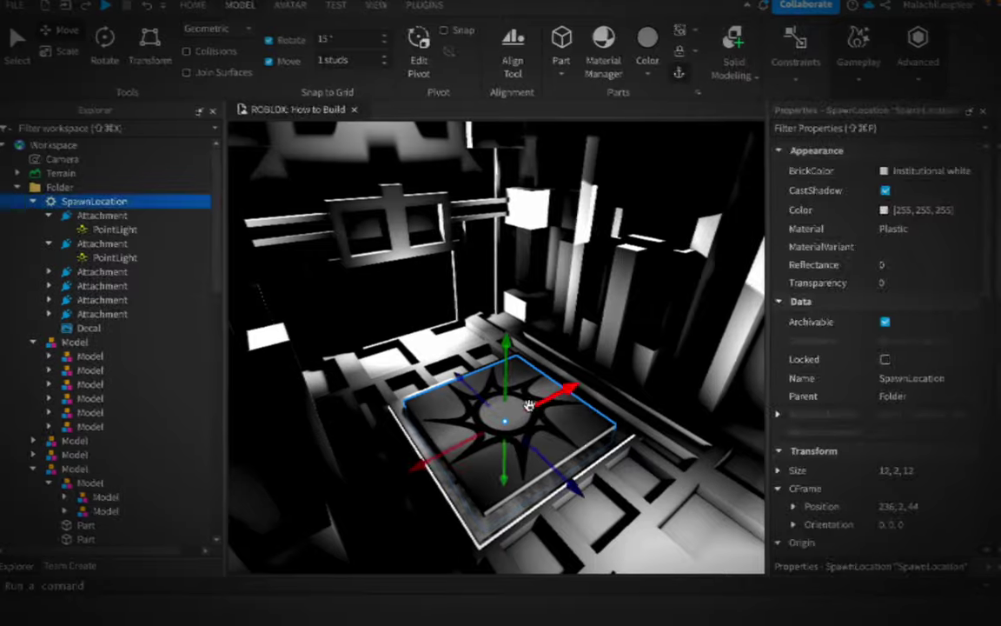
- Add a SpotLight and an attachment named main to the SpawnLocation, and nest the SpotLight inside main
{"action": "left_click", "coordinate": [133, 201]}
{"action": "type", "text": "sp"}
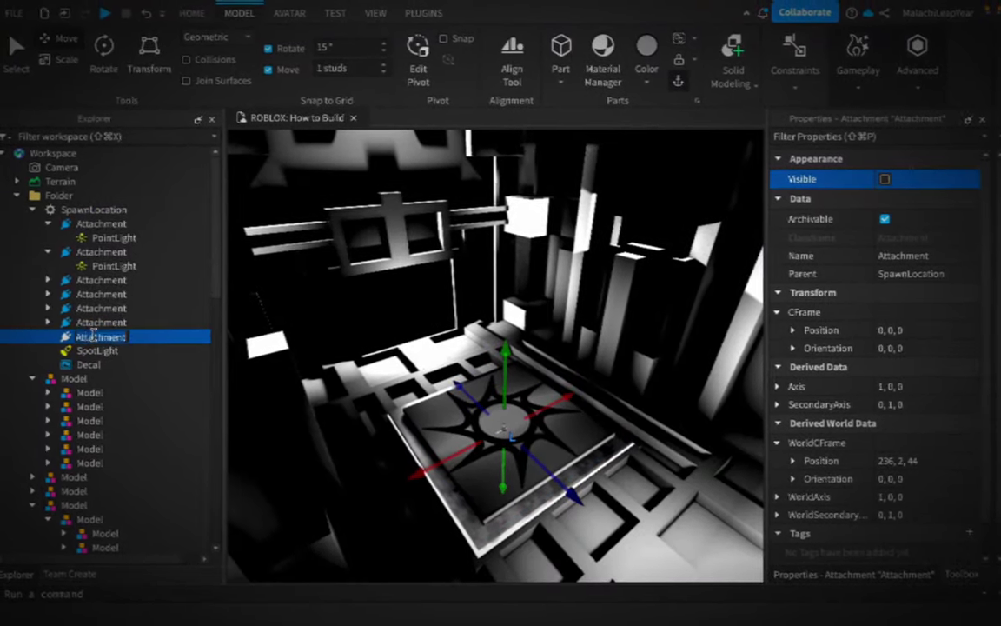
{"action": "type", "text": "main"}
{"action": "key", "text": "Return"}
{"action": "left_click_drag", "start_coordinate": [93, 346], "coordinate": [120, 336]}
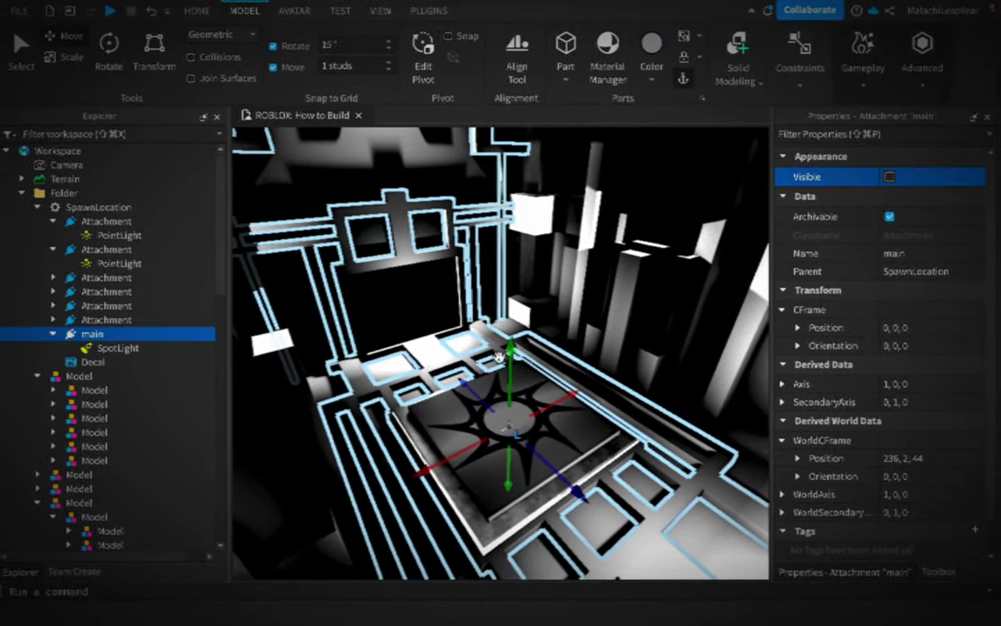
- Raise the main attachment to height 11, rotate it, and give its SpotLight Angle 90, Brightness 25, colour 255, 255, 0, Face Top and Range 16
{"action": "left_click", "coordinate": [120, 346]}
{"action": "left_click", "coordinate": [89, 333]}
{"action": "key", "text": "ctrl+4"}
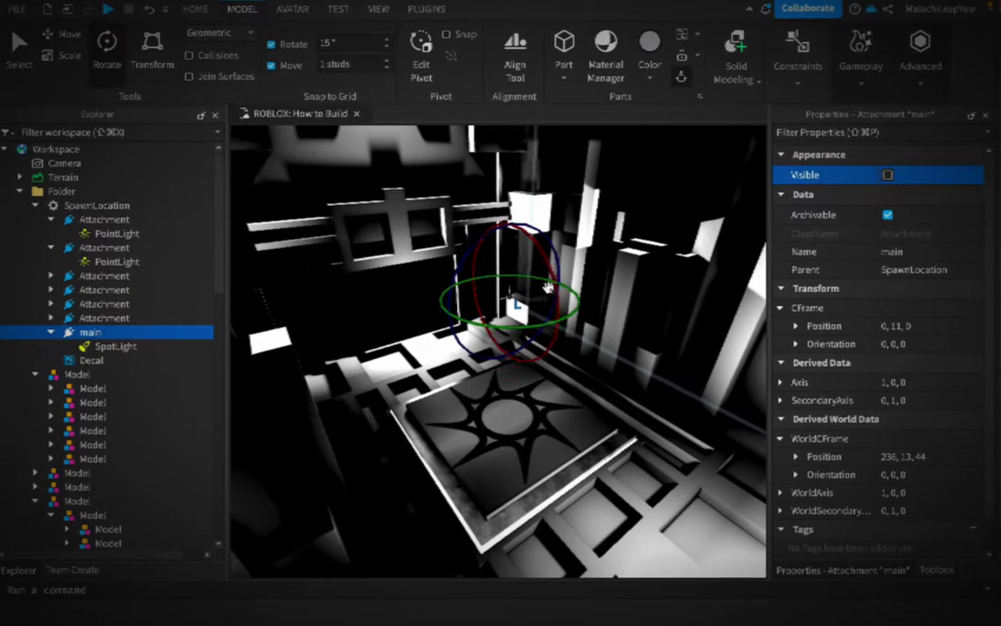
{"action": "left_click_drag", "start_coordinate": [529, 236], "coordinate": [492, 323]}
{"action": "left_click", "coordinate": [111, 343]}
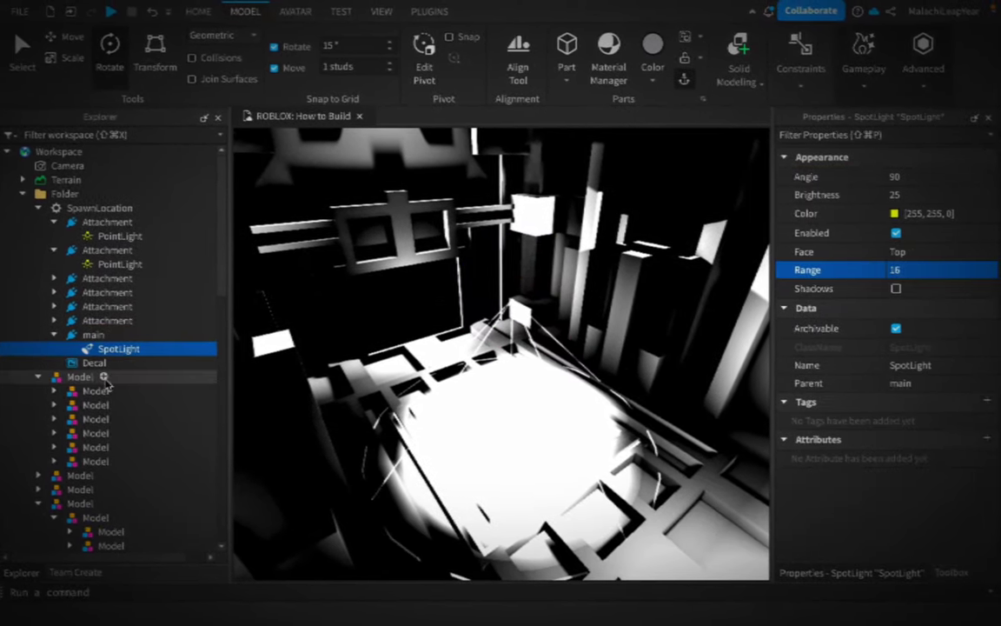
- Set the Saturation of the ColorCorrection effect under Lighting to 0
{"action": "scroll", "coordinate": [97, 400], "scroll_direction": "down", "scroll_amount": 10}
{"action": "left_click", "coordinate": [47, 454]}
{"action": "left_click", "coordinate": [77, 529]}
{"action": "left_click", "coordinate": [893, 324]}
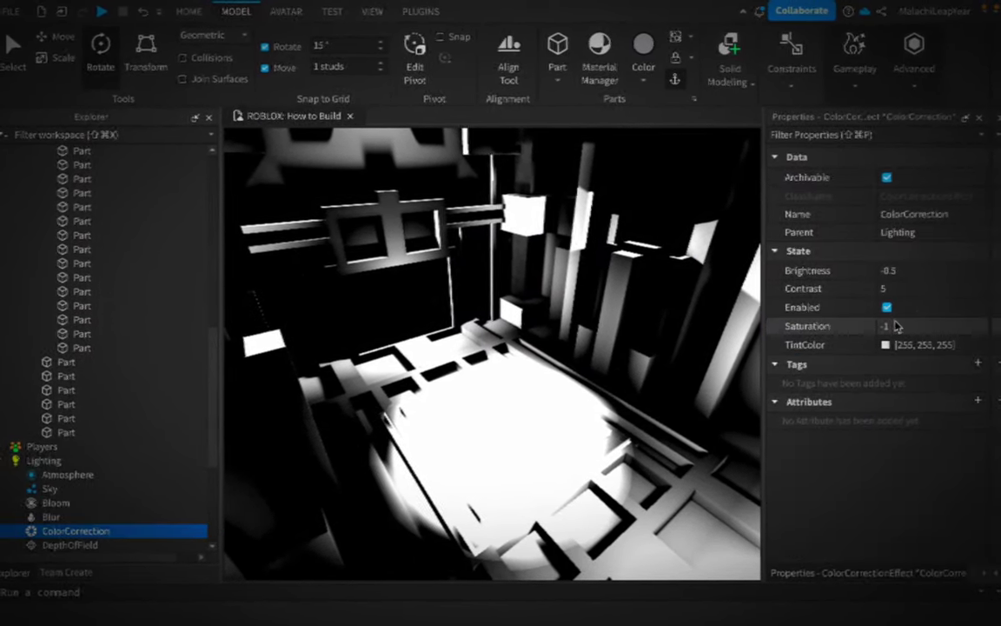
{"action": "type", "text": "0"}
{"action": "key", "text": "Return"}
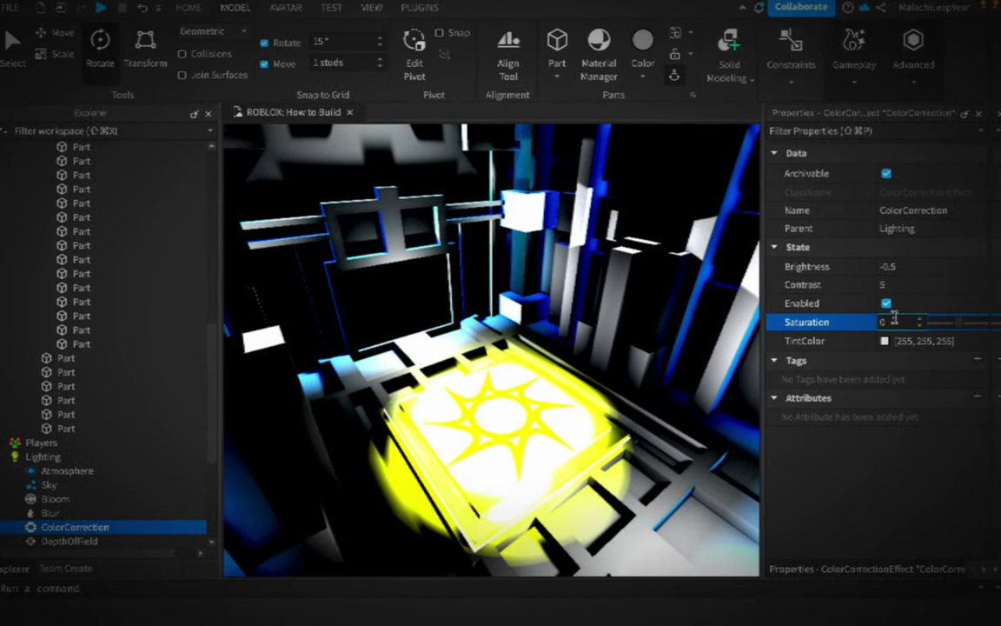
- Set the ColorCorrection effect's Saturation to -0.5 and the Brightness of the SpotLight inside main to 0.1
{"action": "type", "text": "-0.5"}
{"action": "key", "text": "Return"}
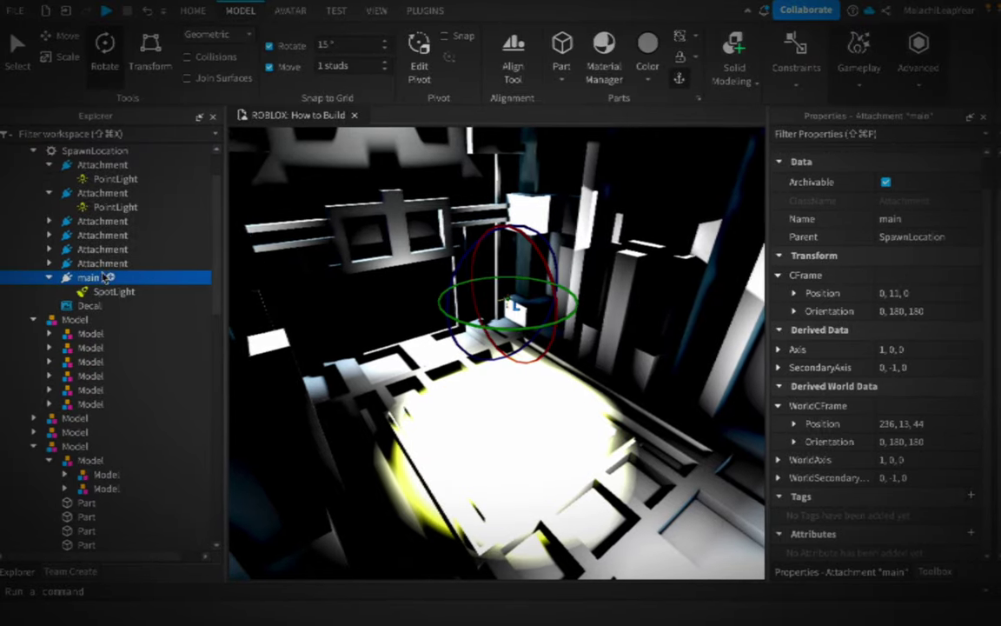
{"action": "left_click", "coordinate": [905, 192]}
{"action": "type", "text": "2"}
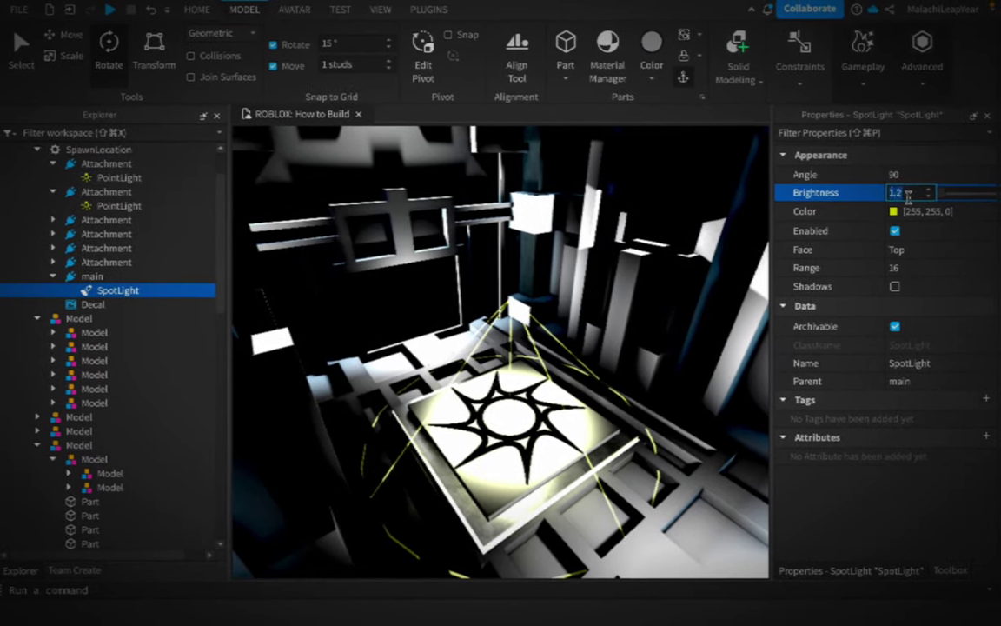
{"action": "key", "text": "BackSpace"}
{"action": "type", "text": "4"}
{"action": "key", "text": "Return"}
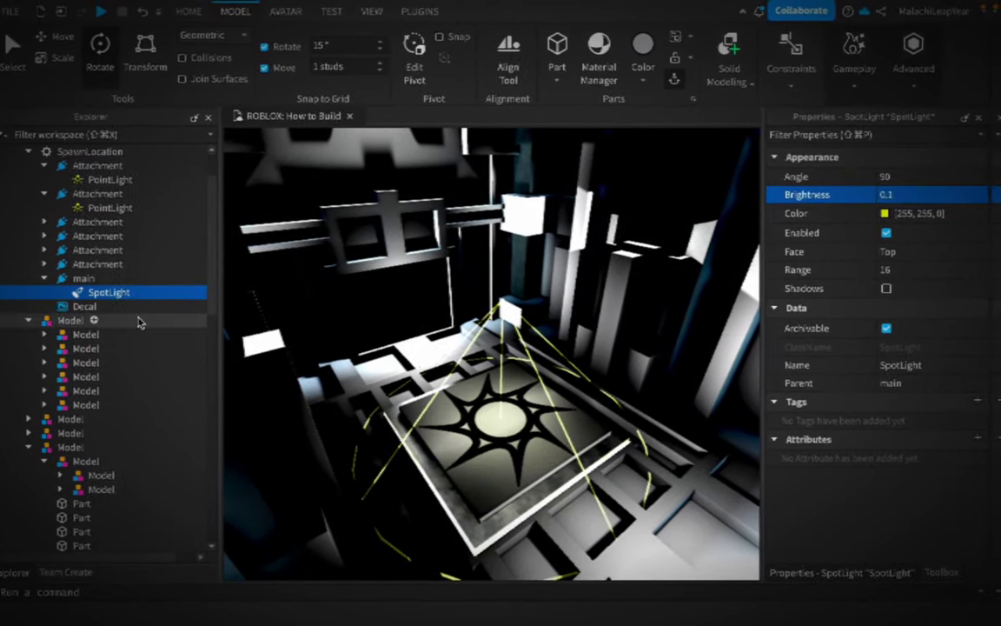
- Set the Color and Decay of the Atmosphere under Lighting to 255, 255, 255 and its Density to 0.5
{"action": "scroll", "coordinate": [60, 280], "scroll_direction": "down", "scroll_amount": 10}
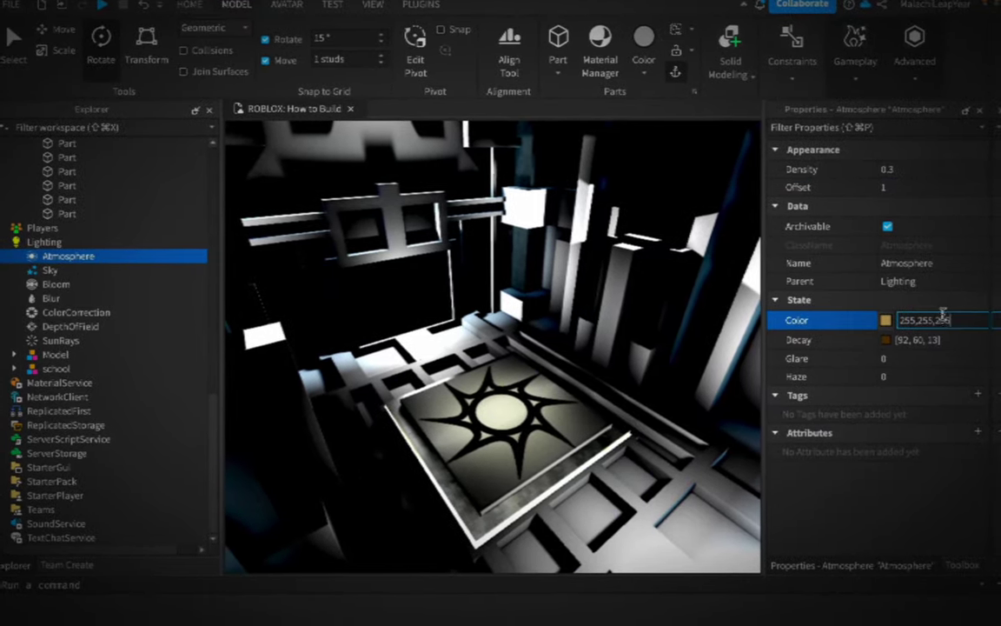
{"action": "left_click", "coordinate": [921, 340]}
{"action": "left_click", "coordinate": [42, 243]}
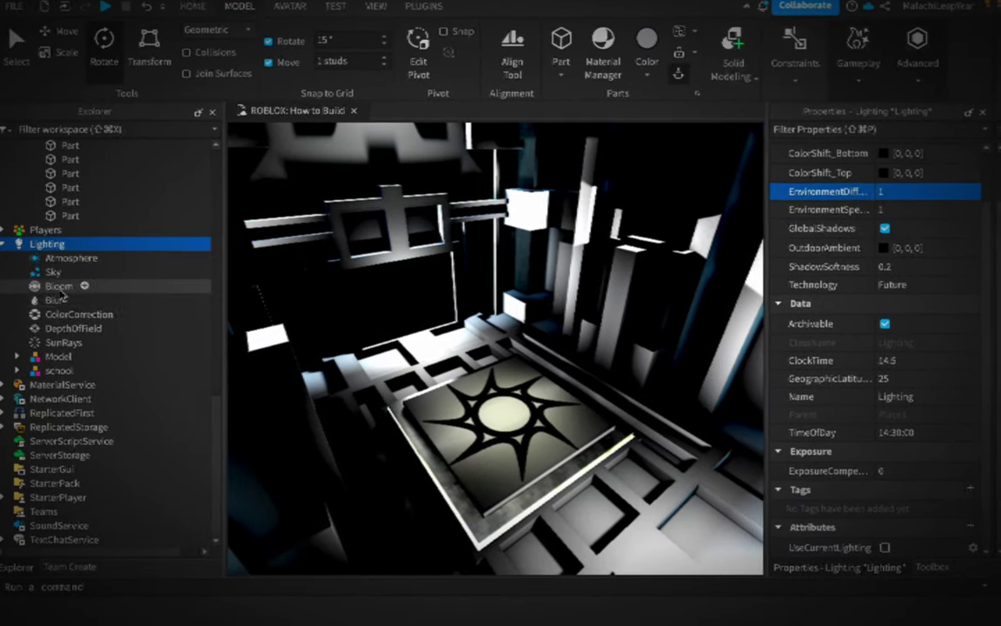
{"action": "left_click", "coordinate": [78, 315]}
{"action": "left_click", "coordinate": [70, 259]}
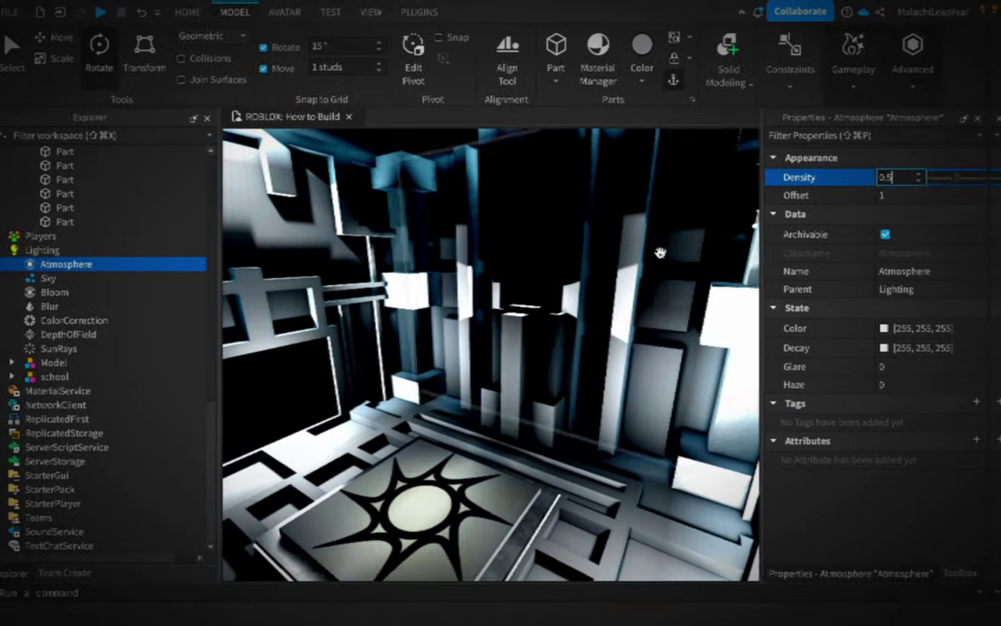
{"action": "right_click_drag", "start_coordinate": [661, 253], "coordinate": [621, 269]}
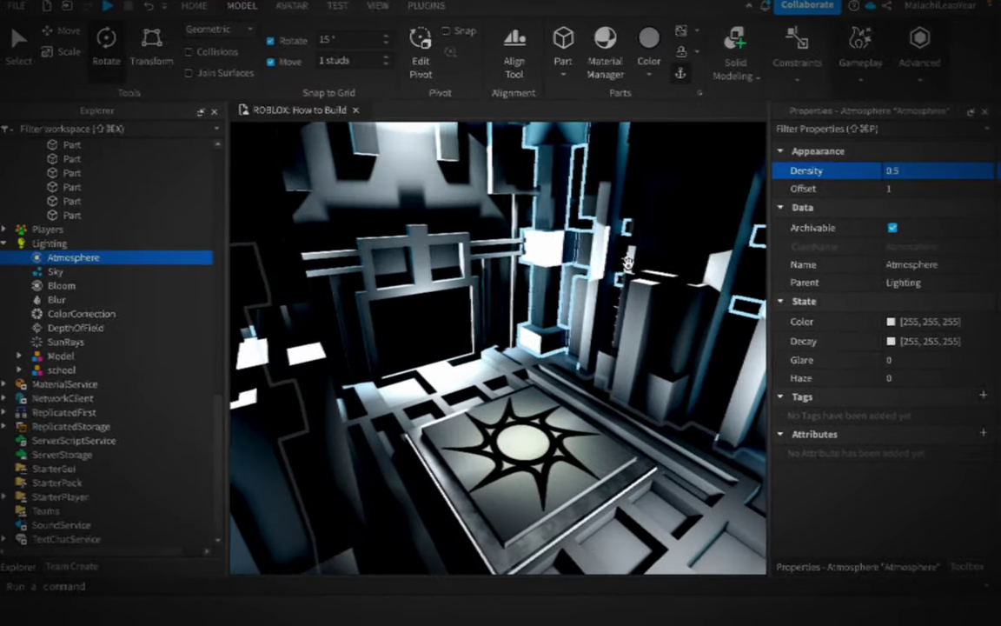
{"action": "right_click_drag", "start_coordinate": [715, 263], "coordinate": [696, 270]}
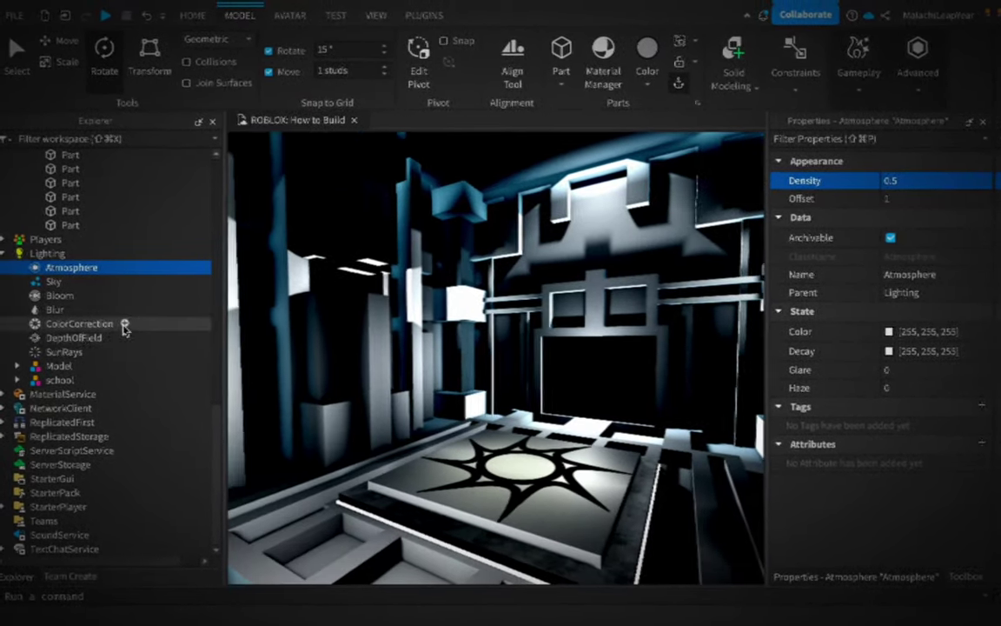
- Set the FarIntensity of the DepthOfField effect under Lighting to 1
{"action": "left_click", "coordinate": [82, 326]}
{"action": "key", "text": "BackSpace"}
{"action": "key", "text": "BackSpace"}
{"action": "key", "text": "BackSpace"}
{"action": "type", "text": "1"}
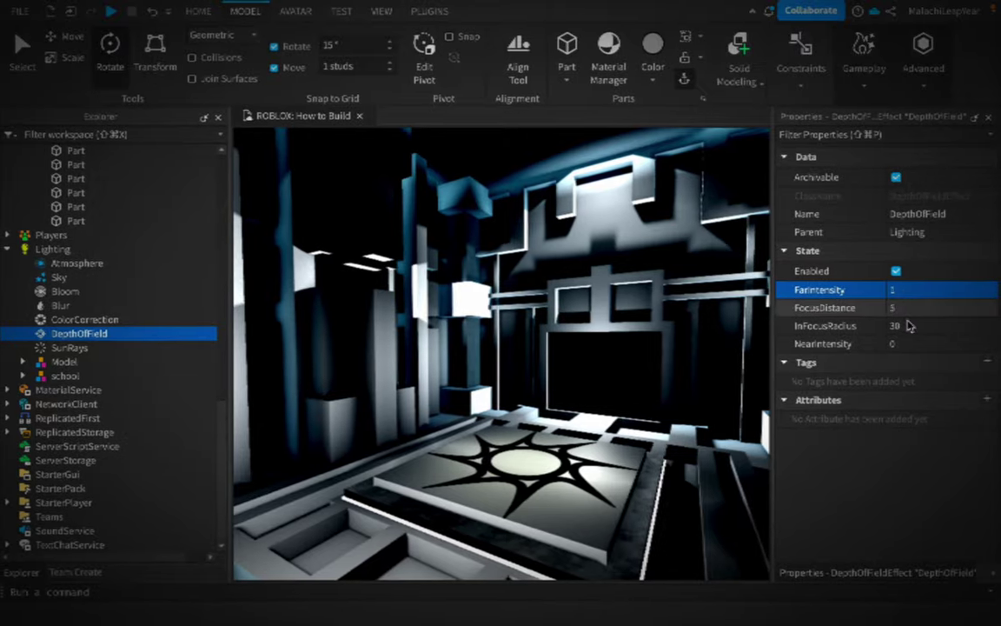
- Try several InFocusRadius values on the DepthOfField effect and settle on 8
{"action": "double_click", "coordinate": [904, 324]}
{"action": "type", "text": "7.5"}
{"action": "double_click", "coordinate": [904, 324]}
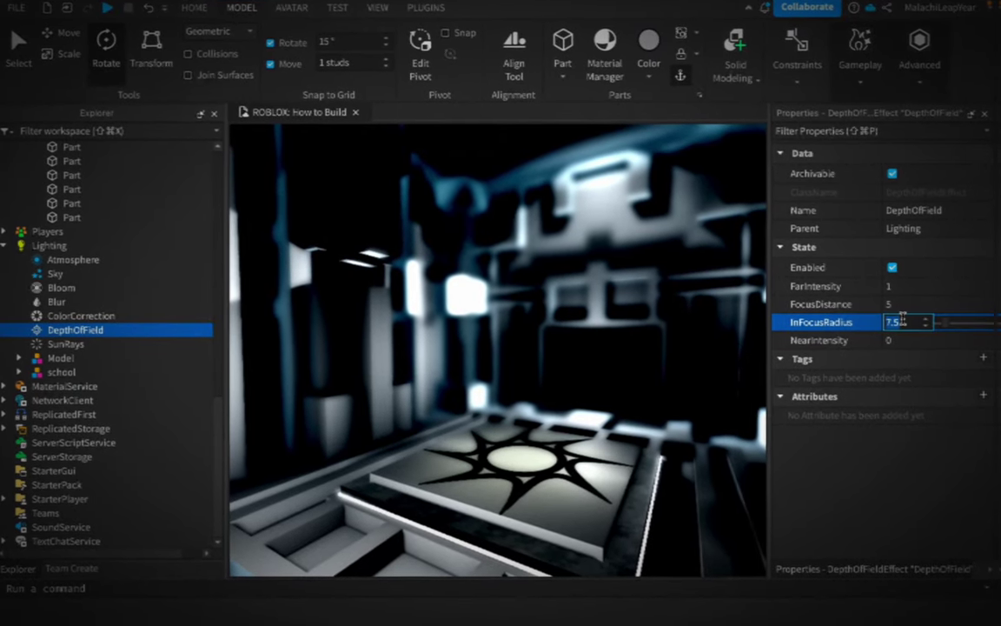
{"action": "type", "text": "15"}
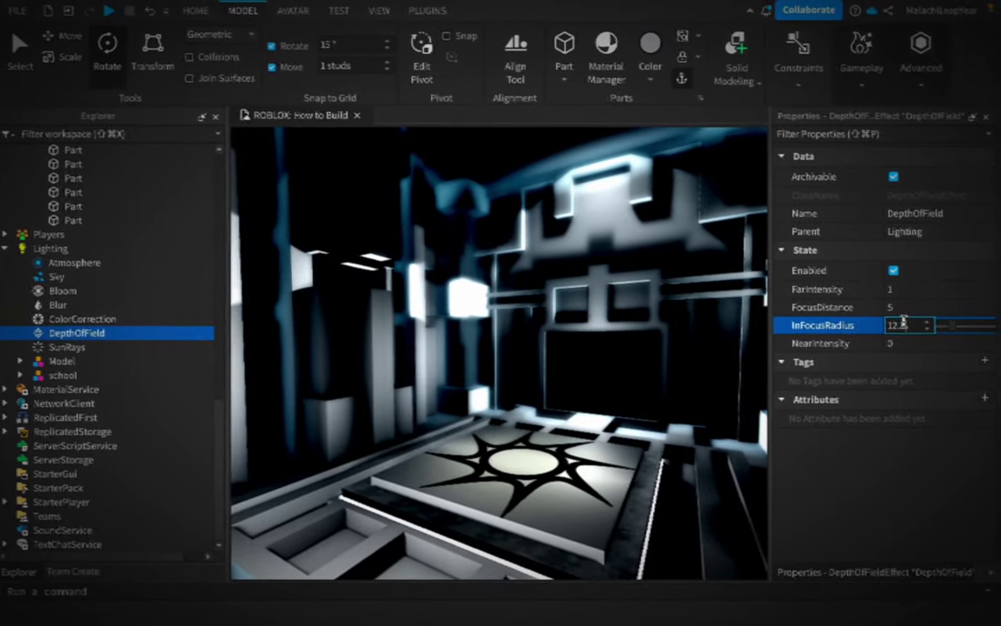
{"action": "double_click", "coordinate": [904, 324]}
{"action": "type", "text": "8"}
{"action": "key", "text": "Return"}
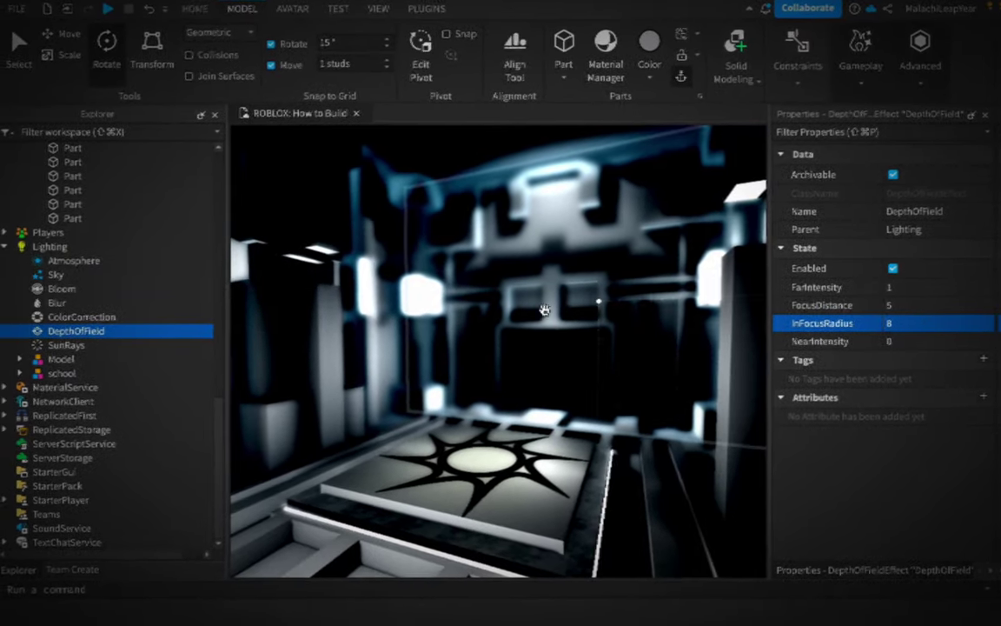
- Toggle the Bloom and Blur effects to compare their influence on the room, and review the Lighting properties
{"action": "left_click", "coordinate": [47, 306]}
{"action": "left_click", "coordinate": [53, 292]}
{"action": "left_click", "coordinate": [887, 272]}
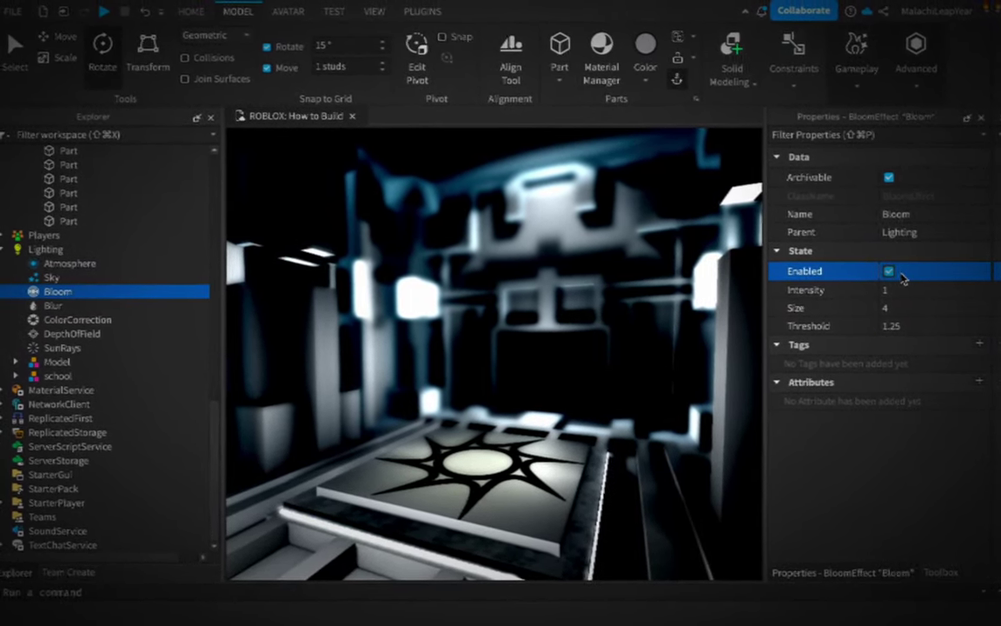
{"action": "left_click", "coordinate": [49, 300]}
{"action": "left_click", "coordinate": [886, 266]}
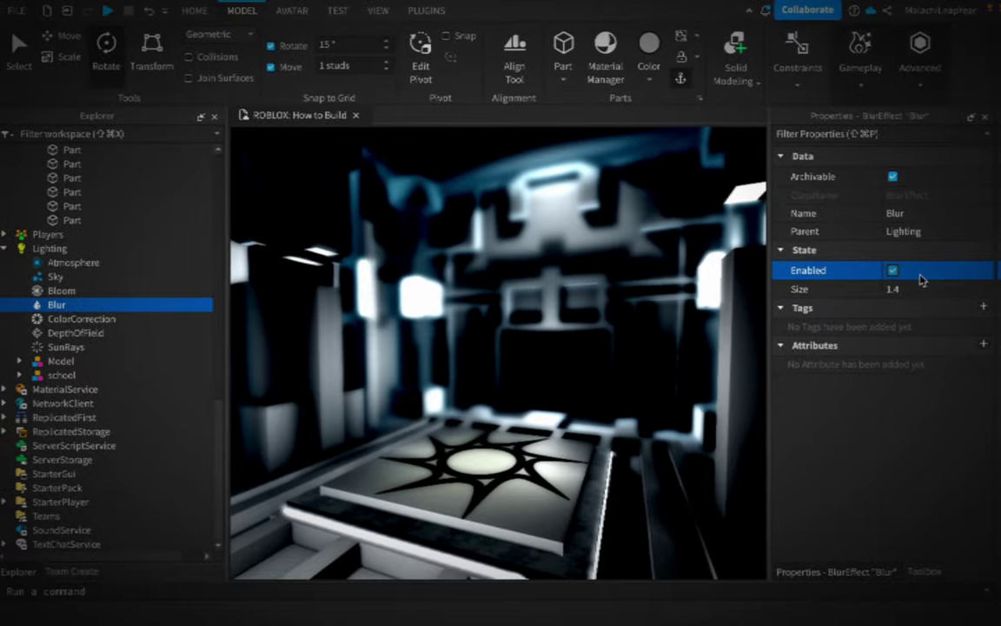
{"action": "left_click", "coordinate": [59, 346]}
{"action": "left_click", "coordinate": [45, 249]}
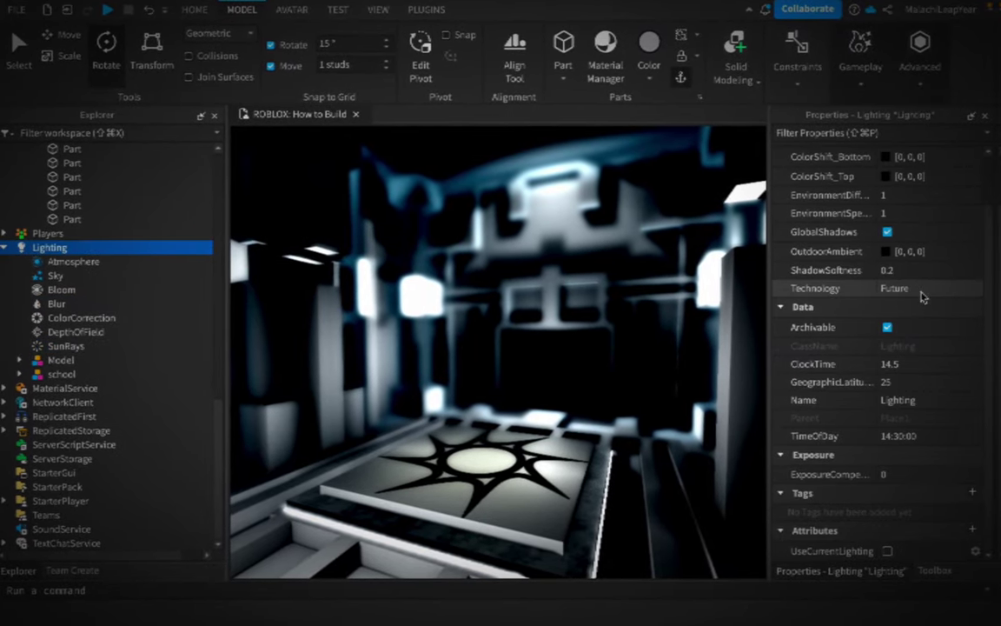
{"action": "right_click_drag", "start_coordinate": [557, 347], "coordinate": [580, 341]}
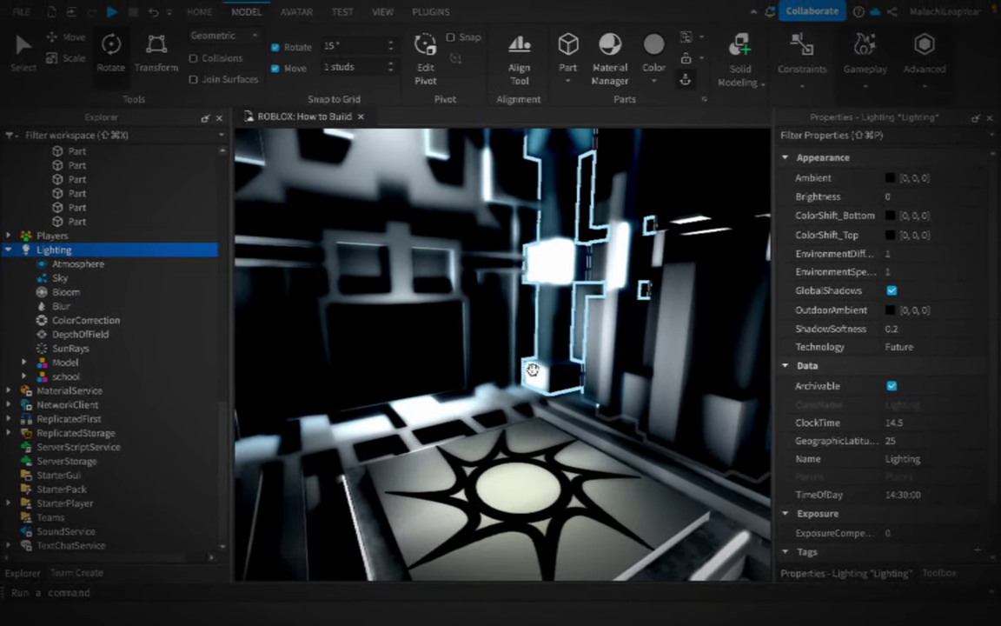
- Start a play test of the room and make the character wave with the chat command /e wave
{"action": "left_click", "coordinate": [195, 7]}
{"action": "left_click", "coordinate": [730, 80]}
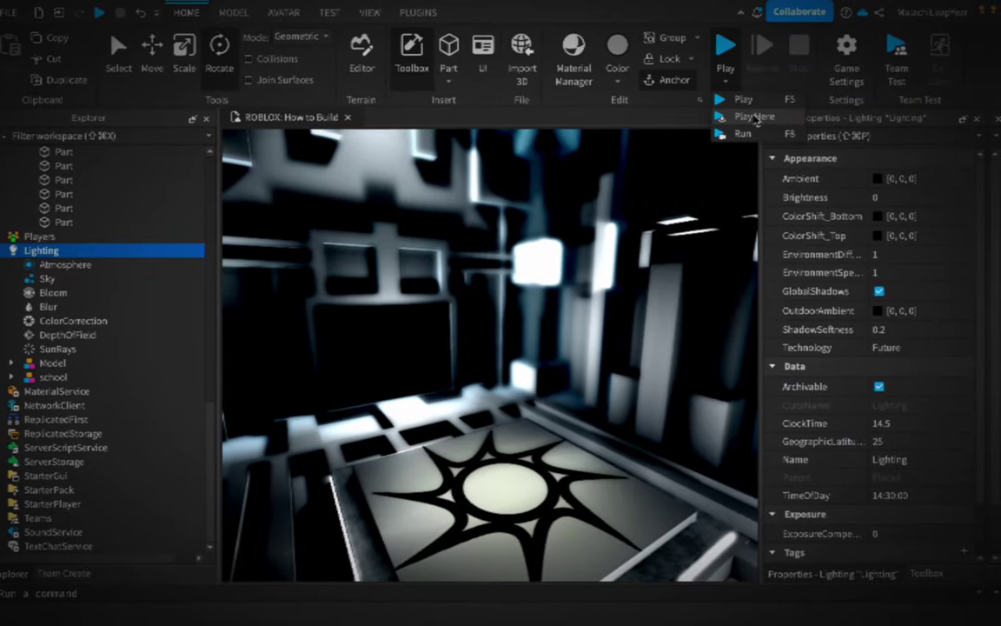
{"action": "left_click", "coordinate": [757, 102]}
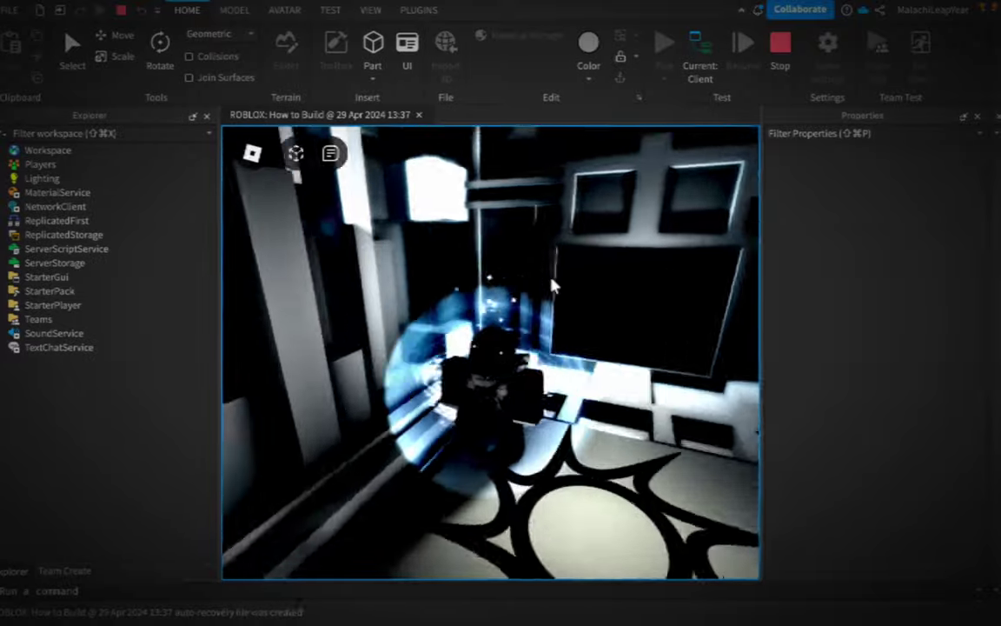
{"action": "right_click_drag", "start_coordinate": [642, 189], "coordinate": [561, 287]}
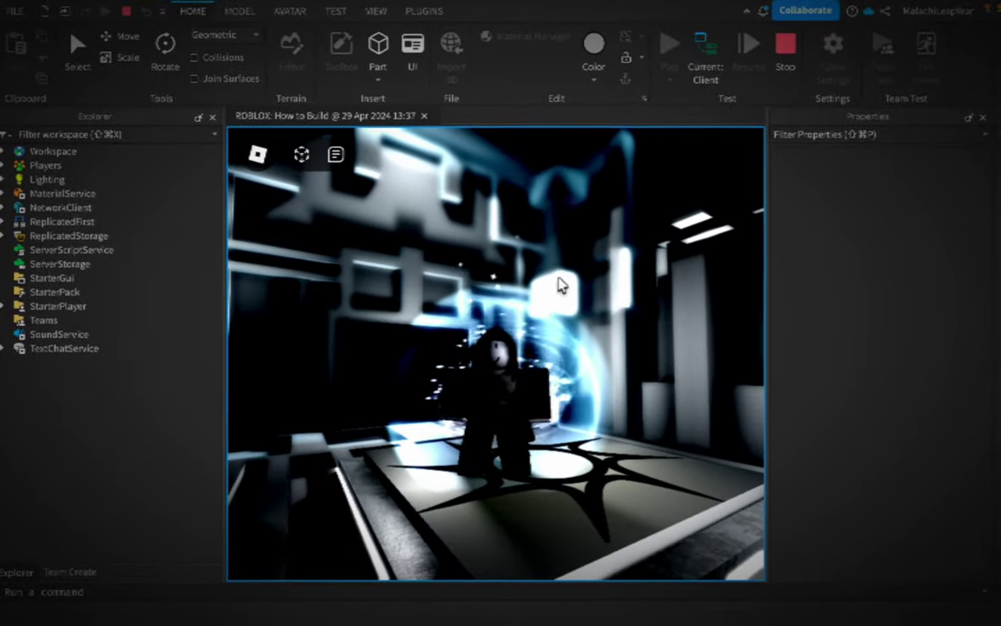
{"action": "key", "text": "slash"}
{"action": "type", "text": "/e wave"}
{"action": "key", "text": "Return"}
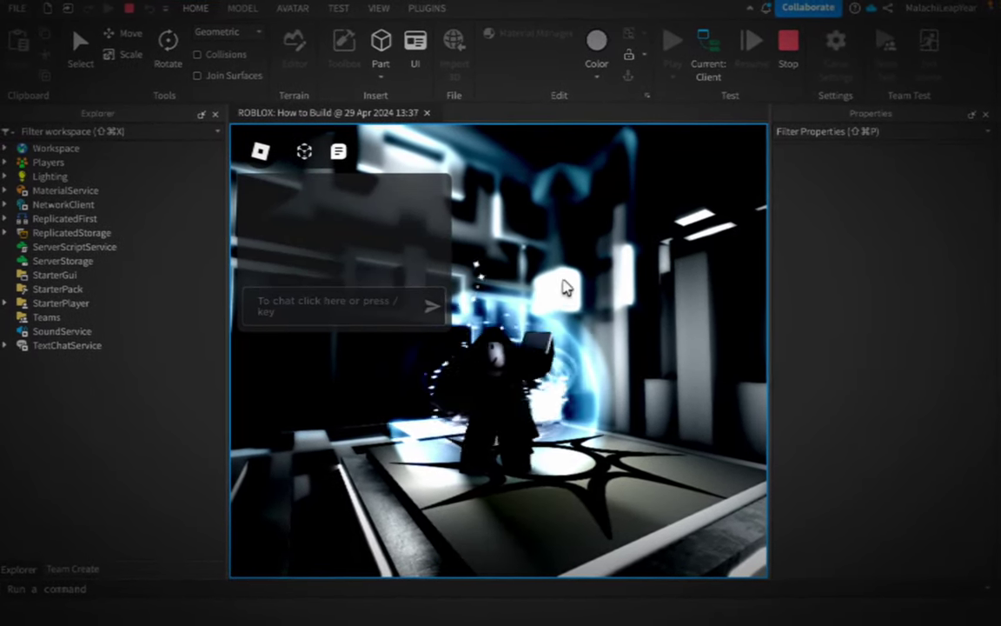
- Walk the character around the room to inspect the lighting from several sides, and end the play test
{"action": "key", "text": "w"}
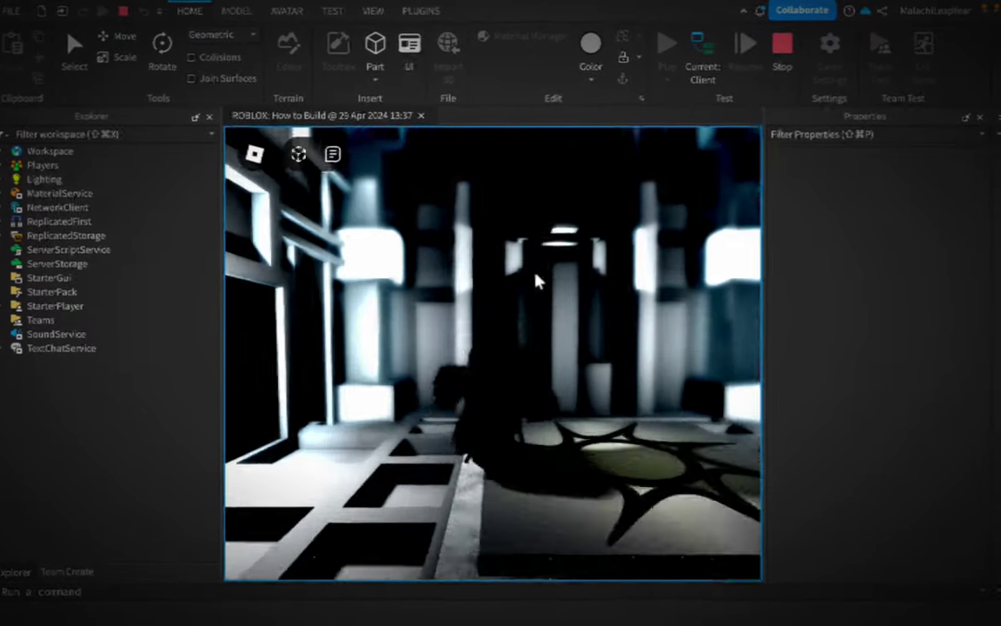
{"action": "key", "text": "w"}
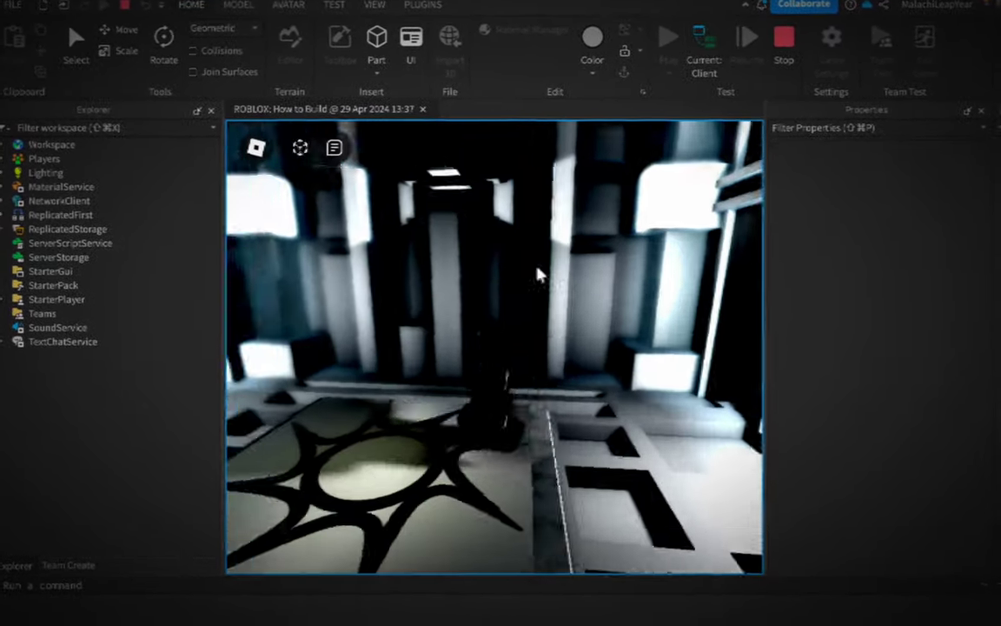
{"action": "key", "text": "w"}
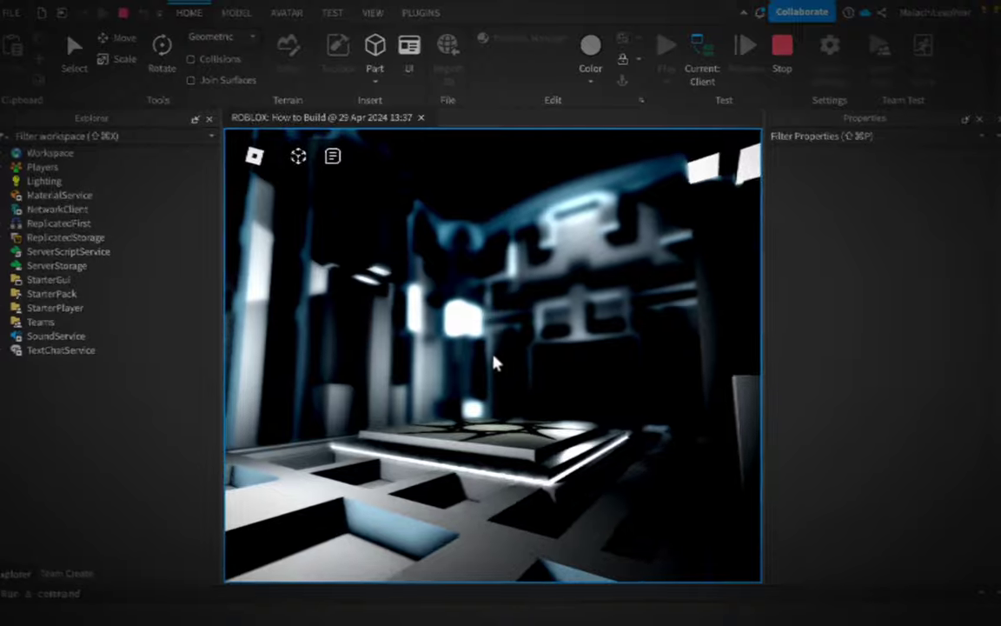
{"action": "key", "text": "w"}
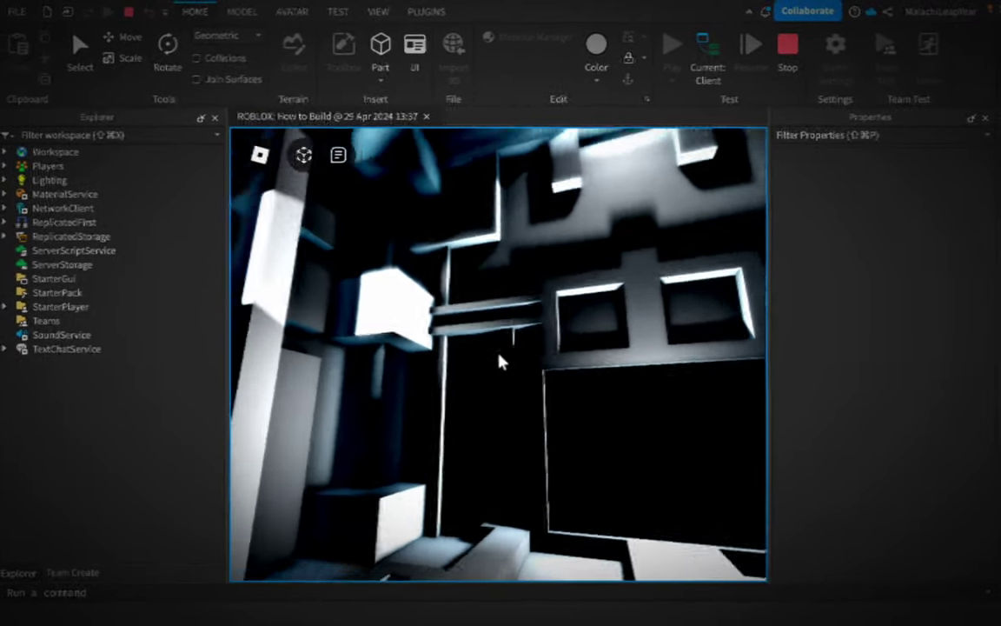
{"action": "key", "text": "w"}
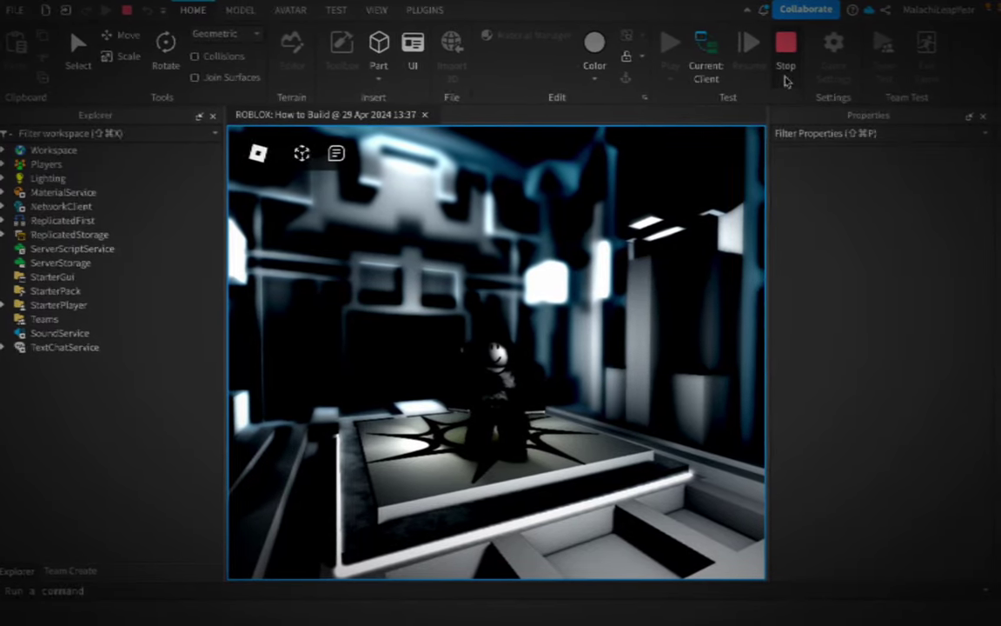
{"action": "key", "text": "shift+F5"}
- Select the SpawnLocation platform and add a ParticleEmitter to it
{"action": "key", "text": "s"}
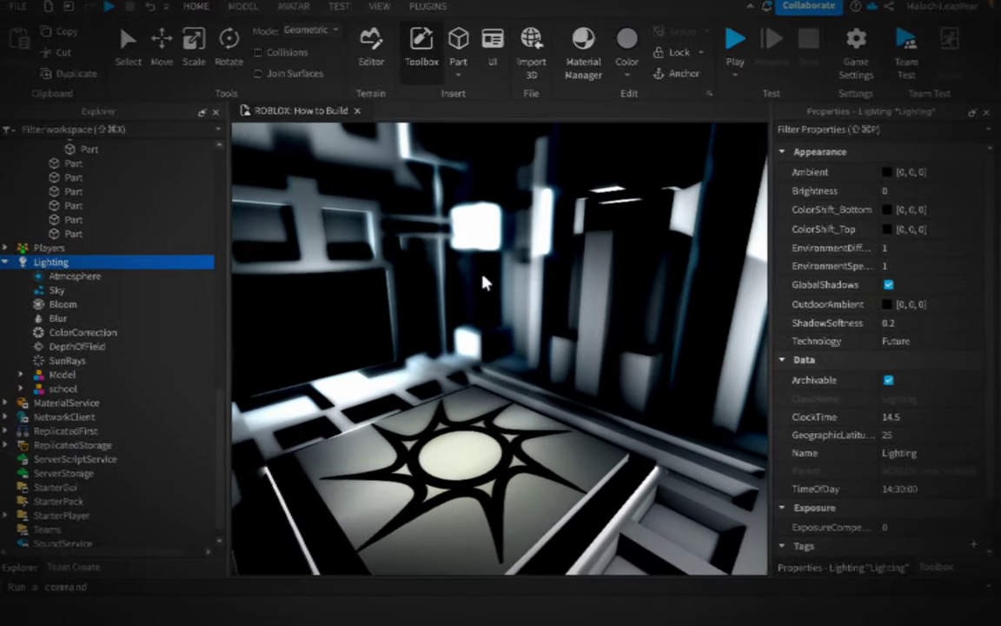
{"action": "key", "text": "d"}
{"action": "key", "text": "w"}
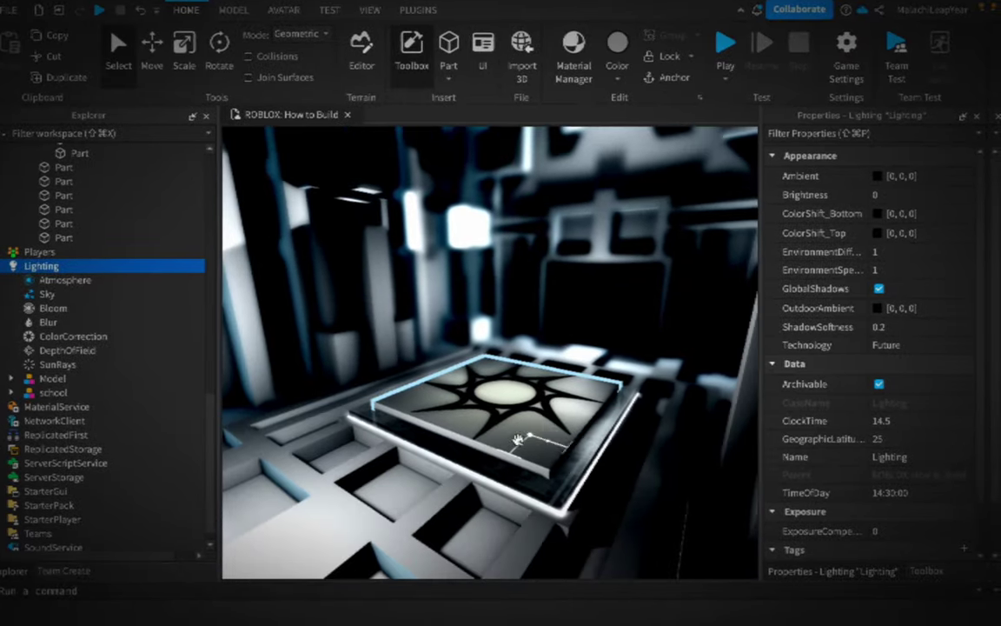
{"action": "left_click", "coordinate": [521, 407]}
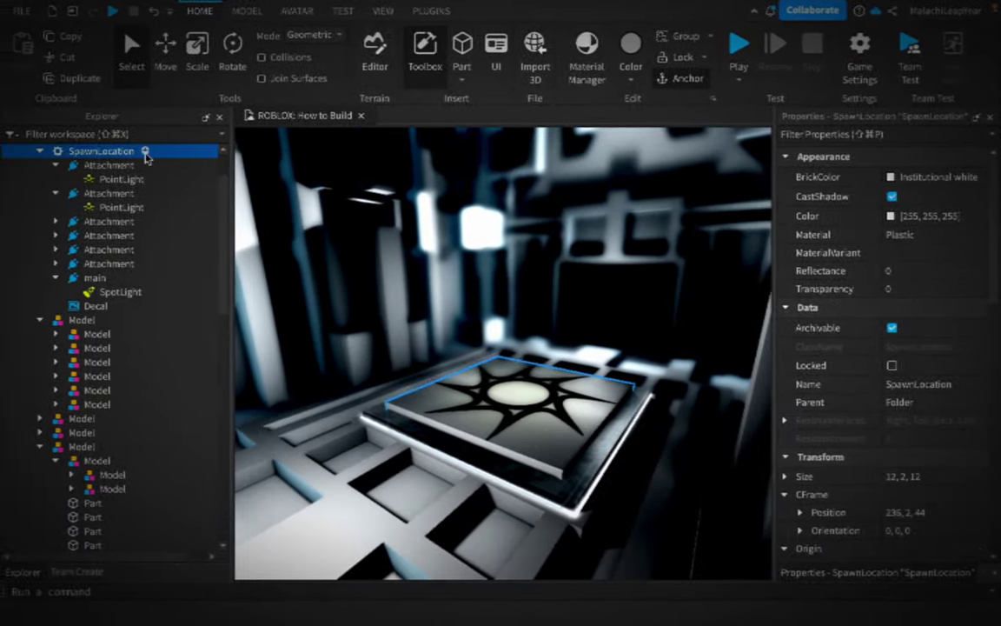
{"action": "left_click", "coordinate": [146, 151]}
{"action": "left_click", "coordinate": [87, 92]}
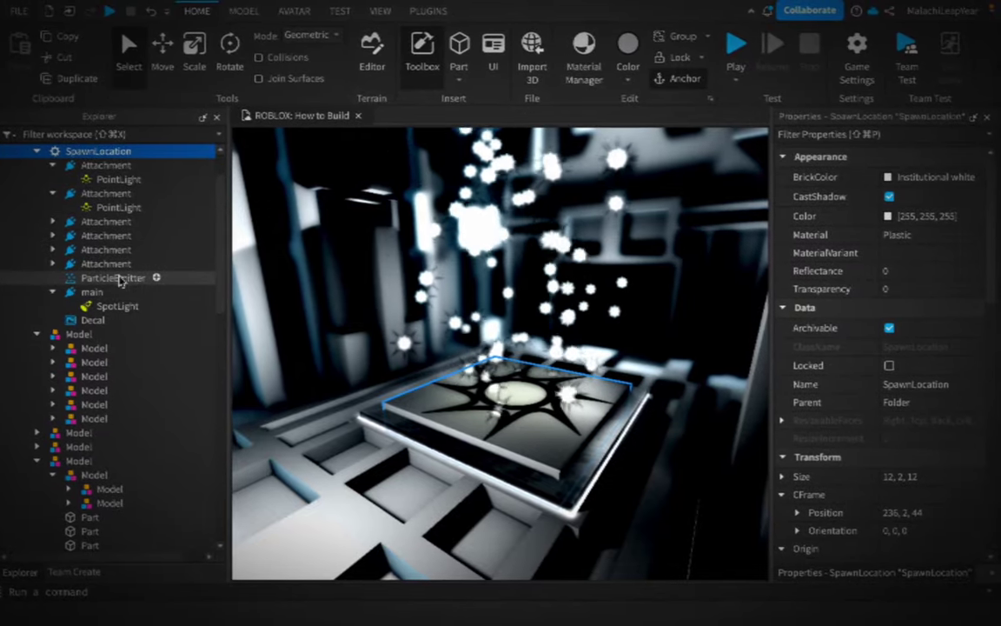
- Set the Texture of the ParticleEmitter to the window_01 image
{"action": "left_click", "coordinate": [116, 278]}
{"action": "left_click", "coordinate": [934, 285]}
{"action": "scroll", "coordinate": [857, 403], "scroll_direction": "down", "scroll_amount": 1}
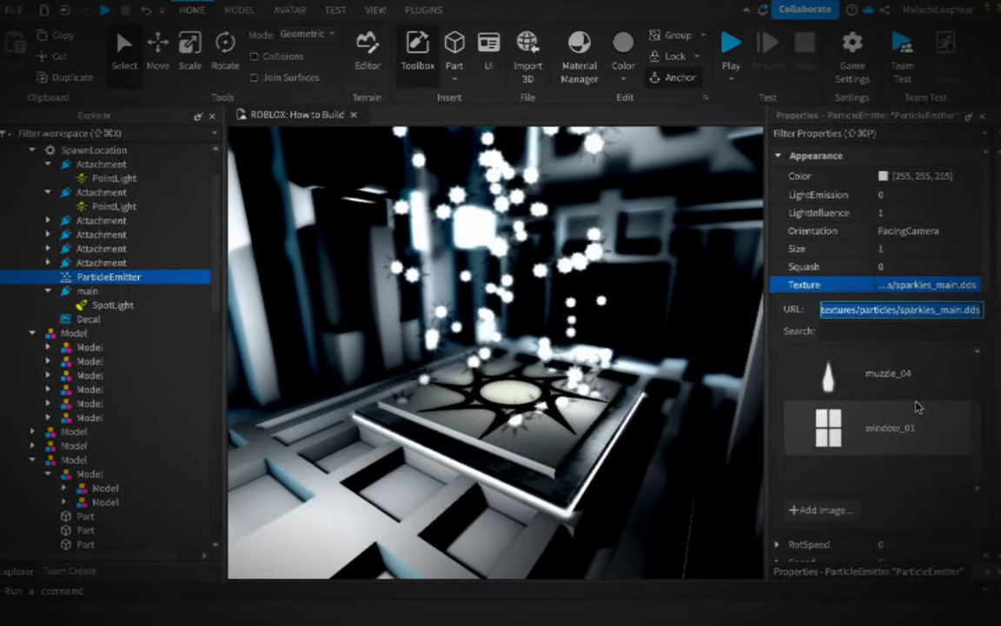
{"action": "scroll", "coordinate": [863, 364], "scroll_direction": "up", "scroll_amount": 1}
{"action": "left_click", "coordinate": [896, 456]}
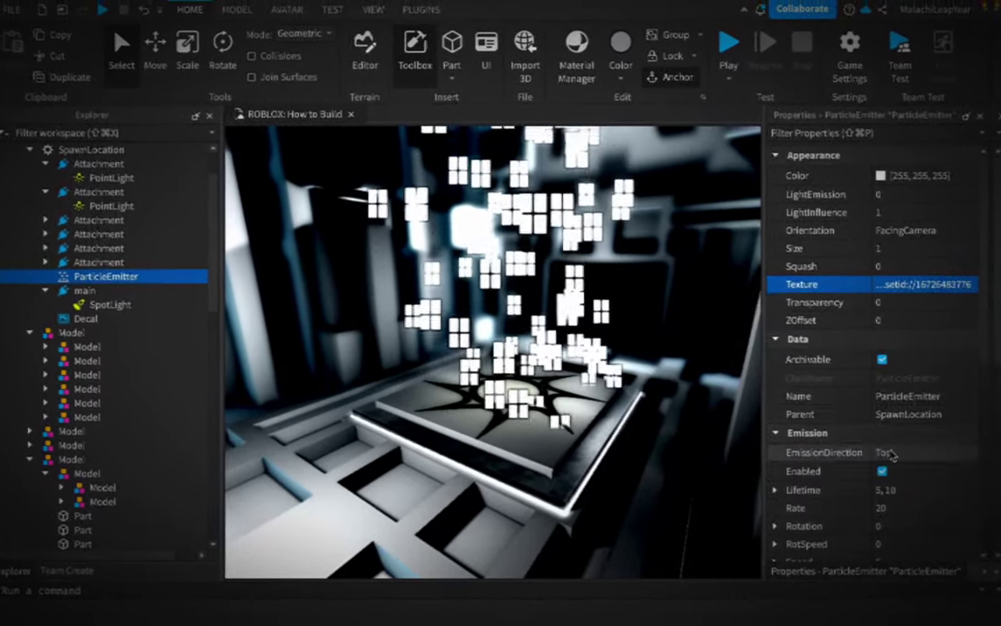
- Set the ParticleEmitter's Rotation to 90, 180 and its SpreadAngle to 90, 180
{"action": "left_click", "coordinate": [896, 527]}
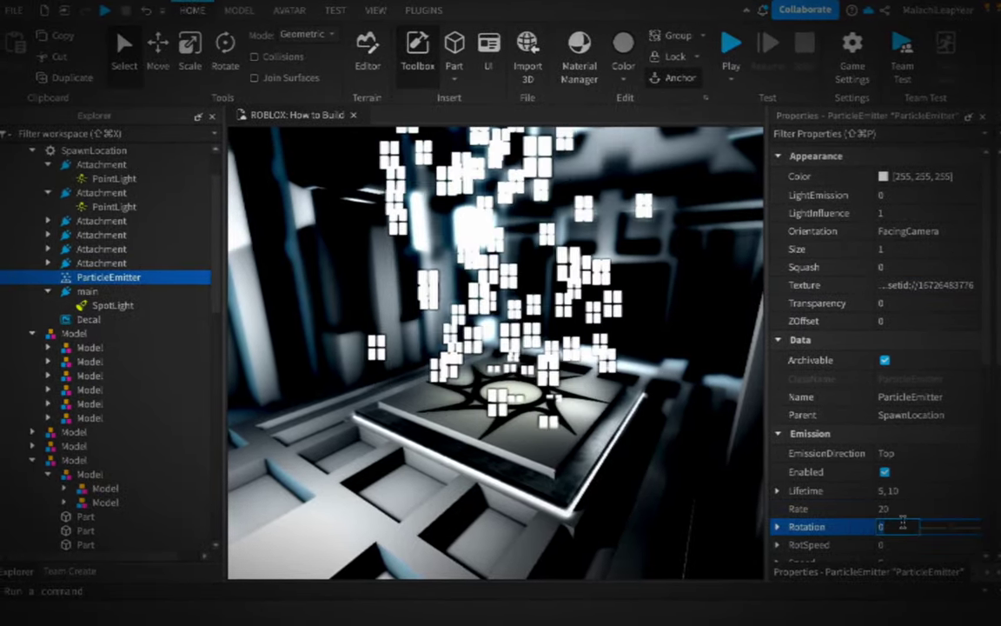
{"action": "type", "text": "90, 180"}
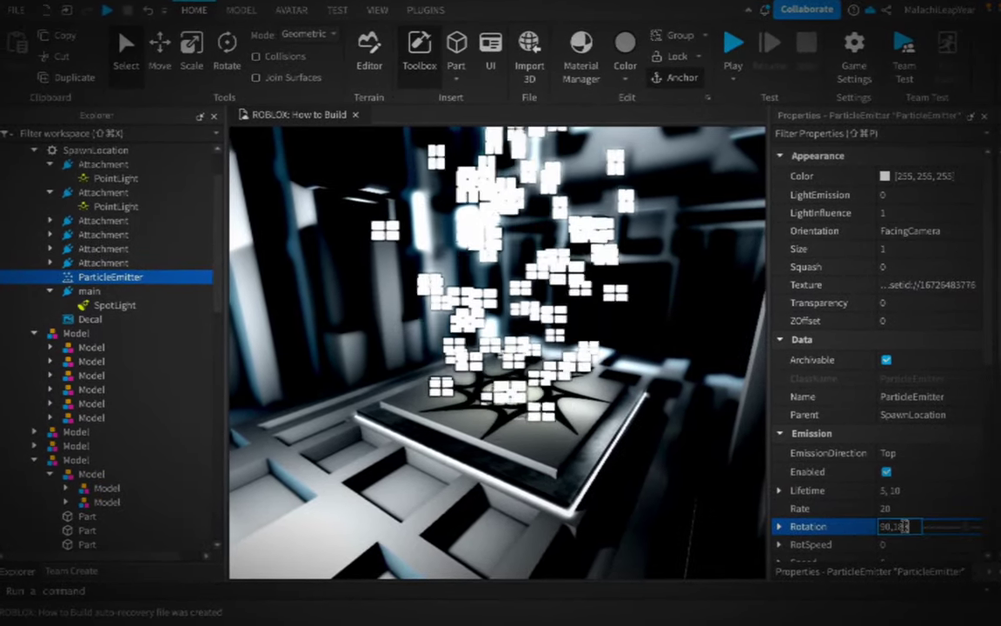
{"action": "scroll", "coordinate": [912, 376], "scroll_direction": "down", "scroll_amount": 5}
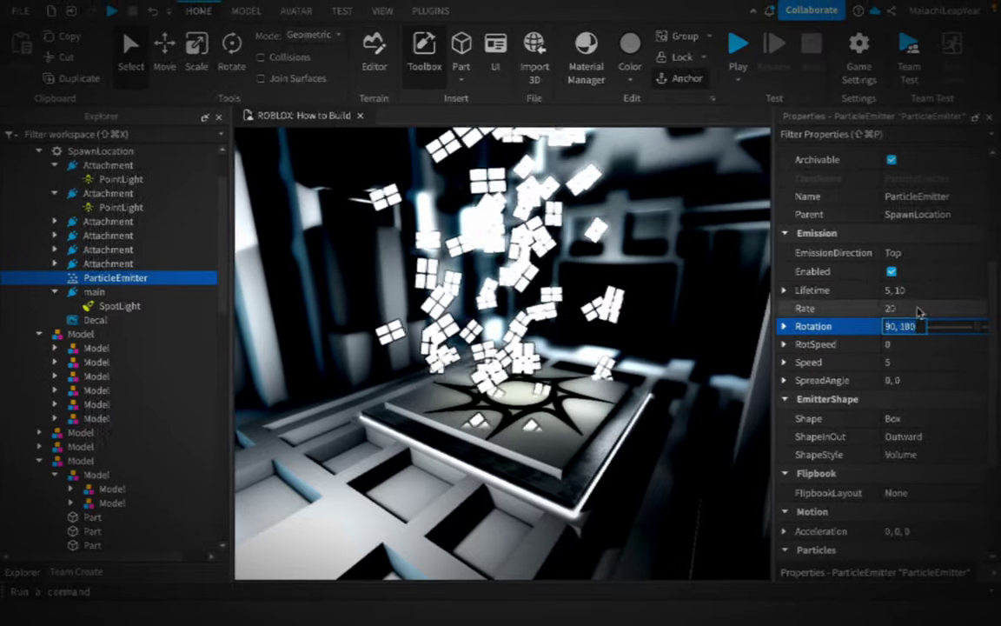
{"action": "left_click", "coordinate": [913, 376]}
{"action": "type", "text": "90, 180"}
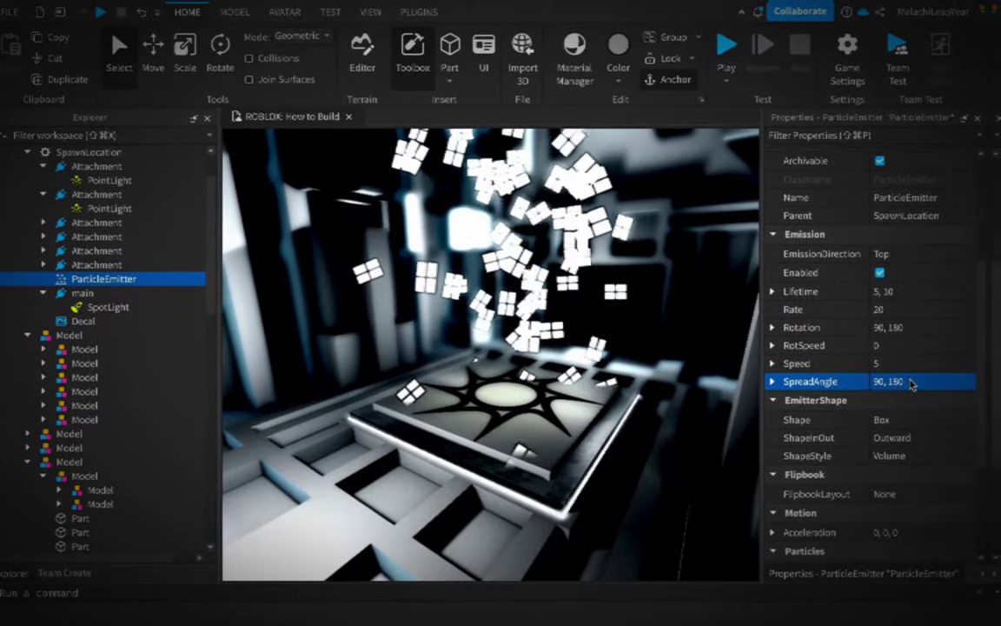
- Shape the ParticleEmitter's Size curve to reach 0 at time 1, and set its LightEmission to 1
{"action": "scroll", "coordinate": [909, 365], "scroll_direction": "up", "scroll_amount": 1}
{"action": "scroll", "coordinate": [904, 348], "scroll_direction": "up", "scroll_amount": 5}
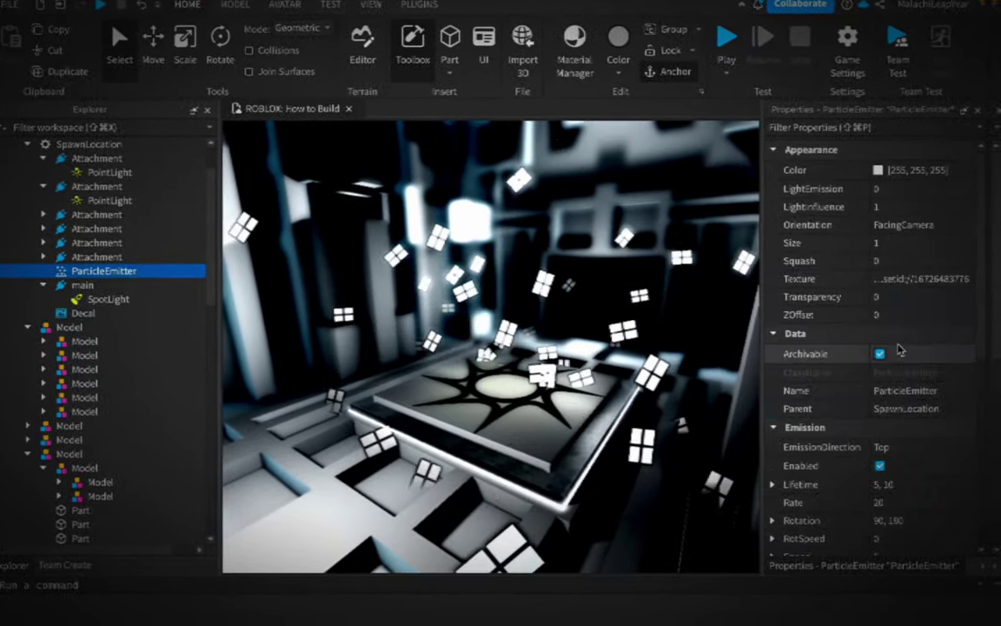
{"action": "left_click", "coordinate": [974, 245]}
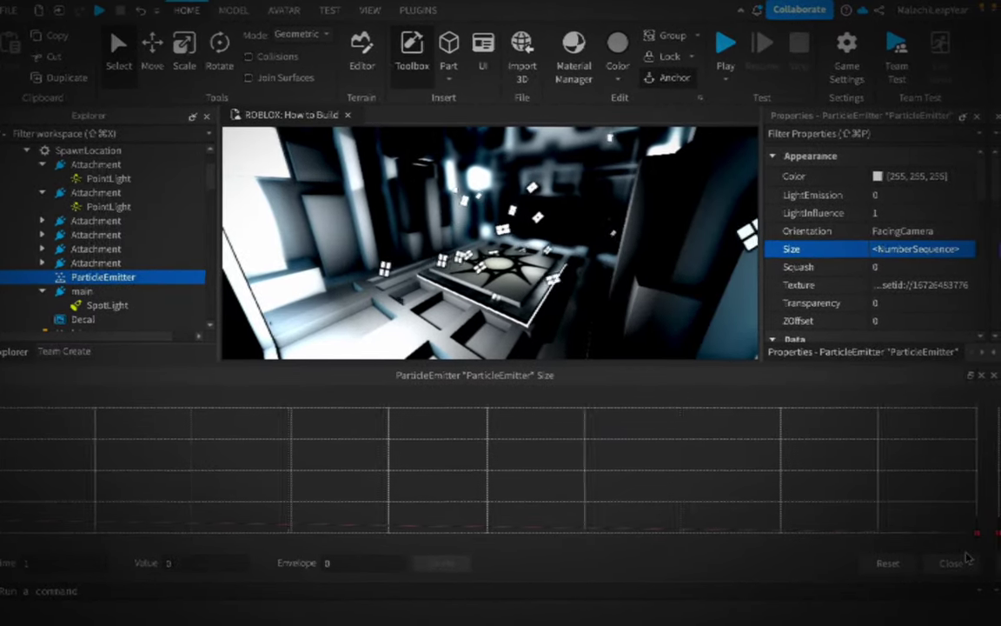
{"action": "left_click", "coordinate": [954, 566]}
{"action": "left_click", "coordinate": [883, 197]}
{"action": "type", "text": "1"}
- Shape the particles' Transparency curve with a value of 1 at the start and end and about 0.825 midway
{"action": "left_click", "coordinate": [932, 301]}
{"action": "left_click", "coordinate": [972, 304]}
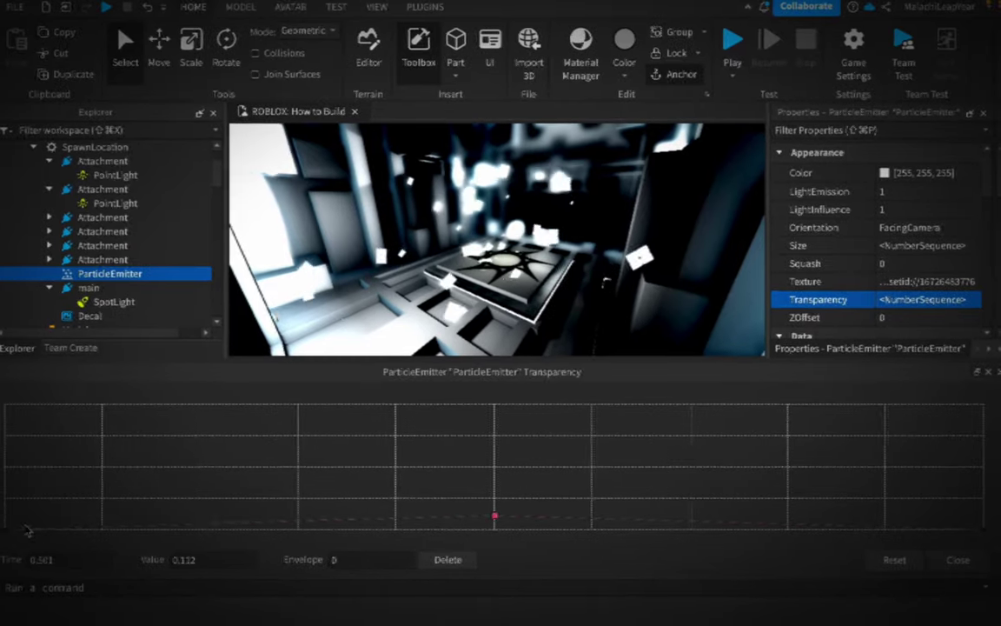
{"action": "left_click_drag", "start_coordinate": [985, 527], "coordinate": [985, 408]}
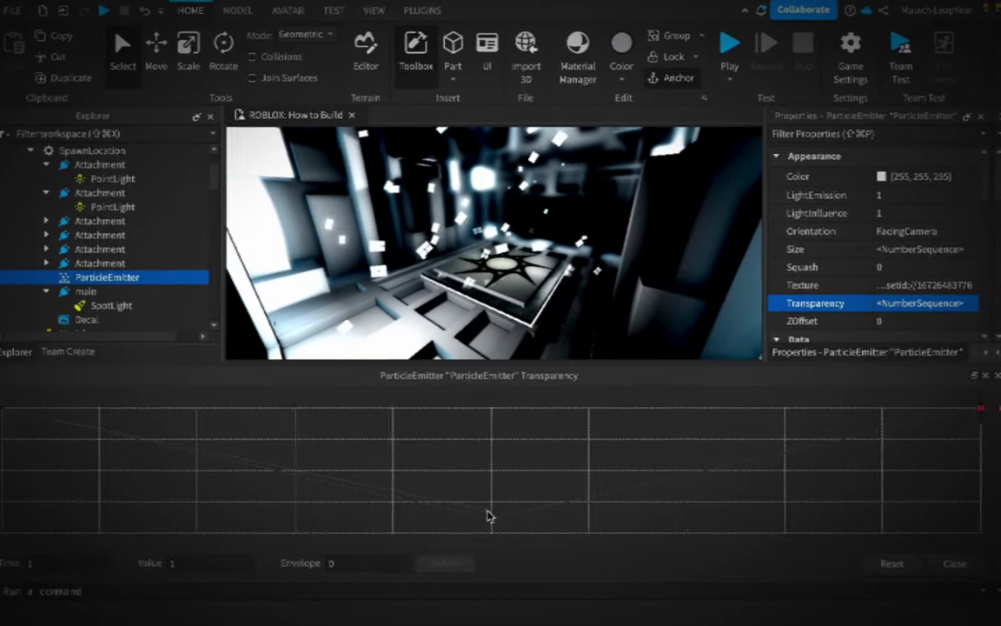
{"action": "left_click_drag", "start_coordinate": [488, 514], "coordinate": [497, 428]}
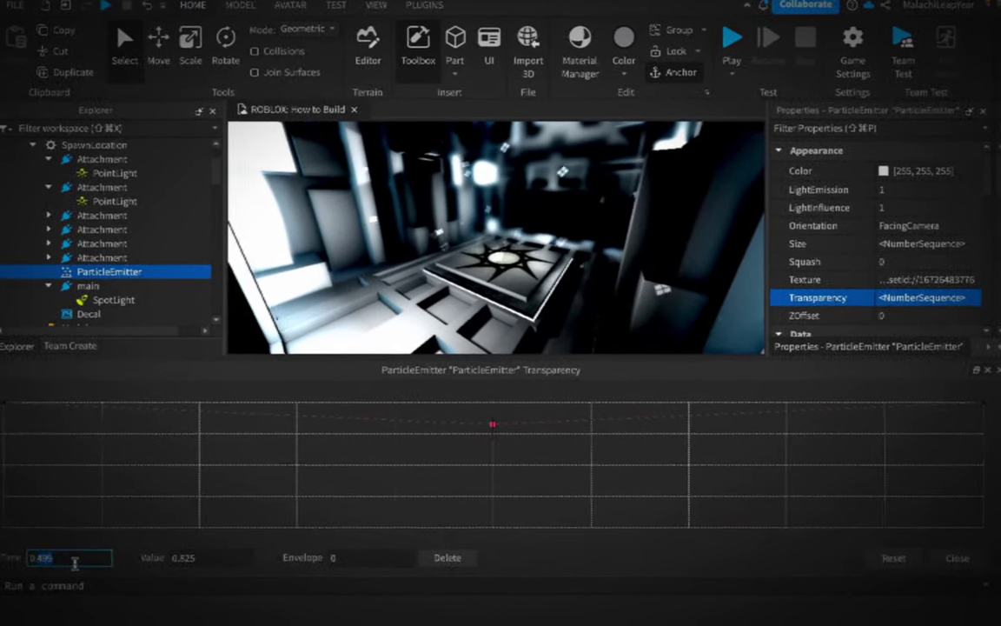
{"action": "left_click", "coordinate": [962, 559]}
- Try an emission Rate of 50 for the ParticleEmitter and settle on 30
{"action": "left_click", "coordinate": [930, 495]}
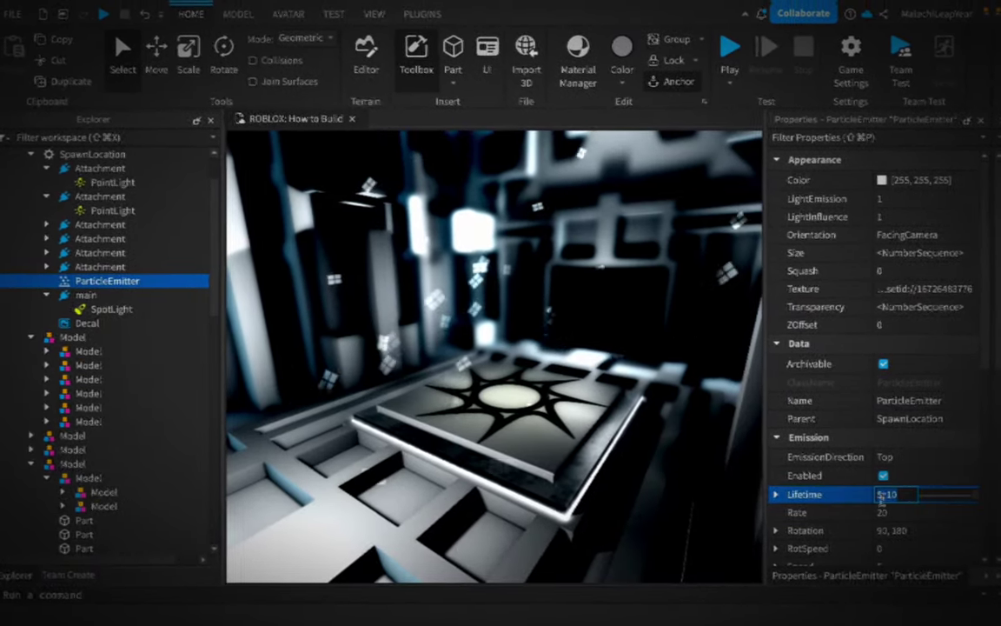
{"action": "left_click", "coordinate": [904, 513]}
{"action": "type", "text": "50"}
{"action": "left_click", "coordinate": [911, 511]}
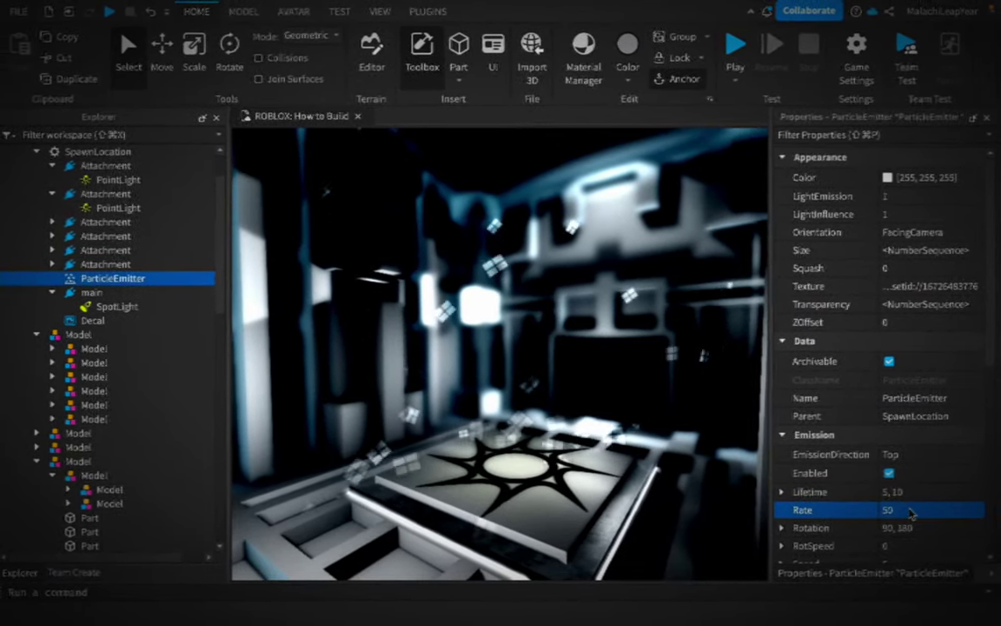
{"action": "type", "text": "30"}
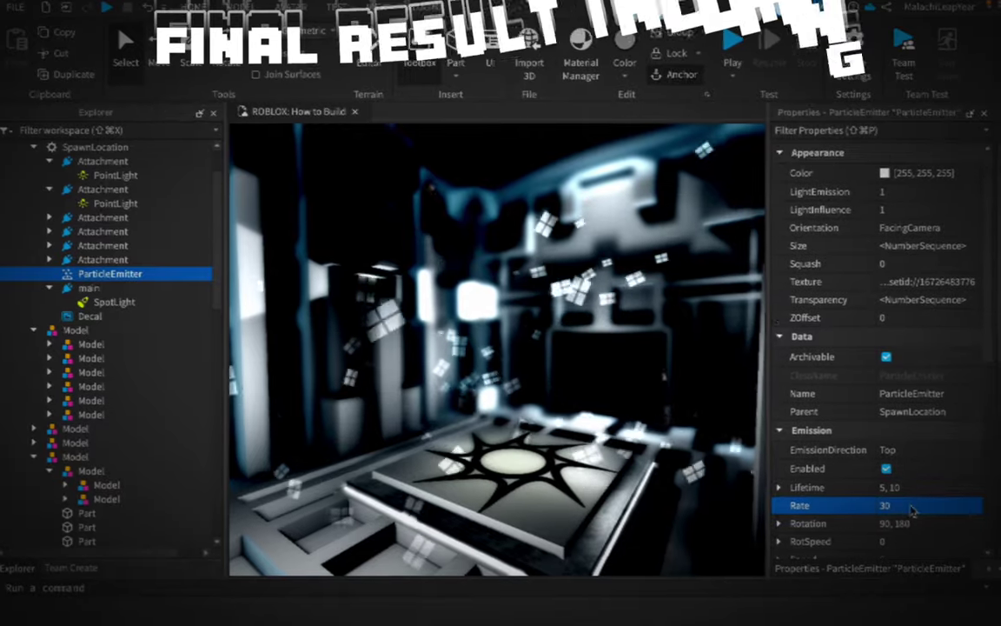
- Slow the particles down by setting the ParticleEmitter's TimeScale to 0.2
{"action": "scroll", "coordinate": [908, 507], "scroll_direction": "down", "scroll_amount": 10}
{"action": "left_click", "coordinate": [904, 441]}
{"action": "type", "text": "0.2"}
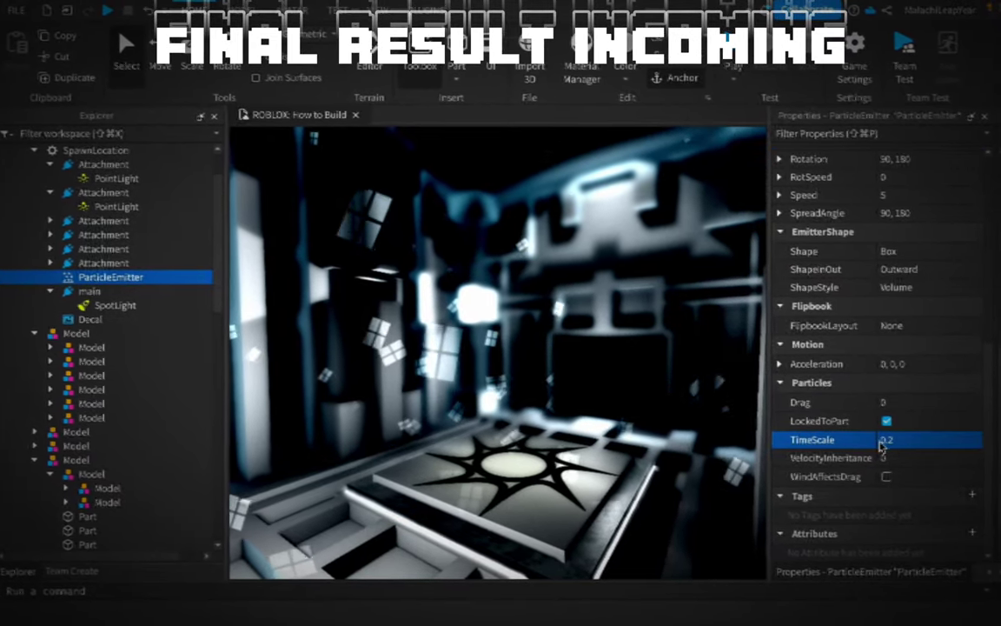
{"action": "key", "text": "Return"}
- Set the InFocusRadius of the DepthOfField effect in Lighting to 15
{"action": "scroll", "coordinate": [70, 252], "scroll_direction": "up", "scroll_amount": 2}
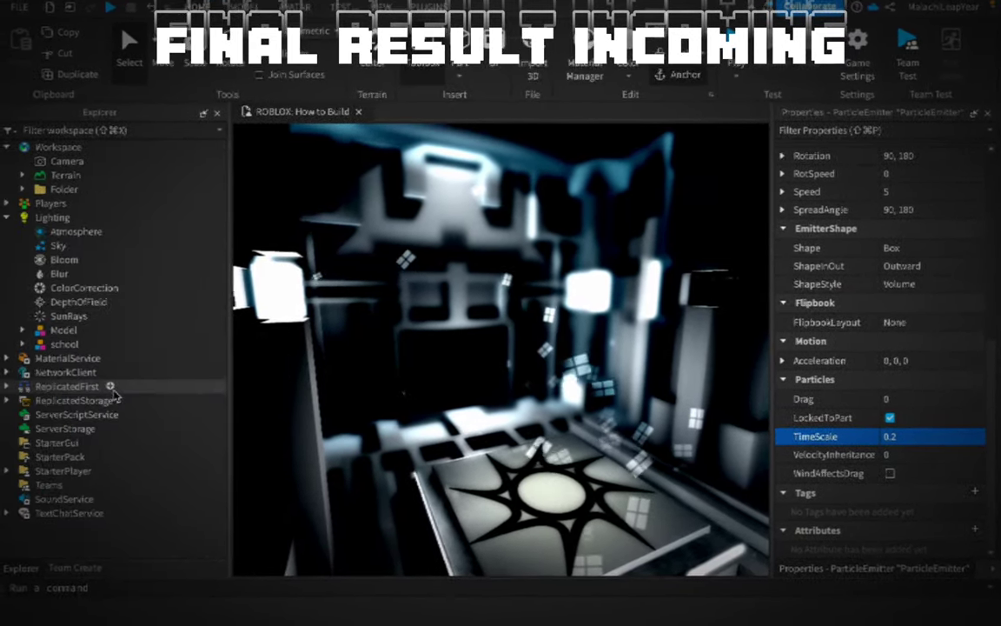
{"action": "left_click", "coordinate": [69, 303]}
{"action": "left_click", "coordinate": [896, 267]}
{"action": "left_click", "coordinate": [895, 323]}
{"action": "type", "text": "15"}
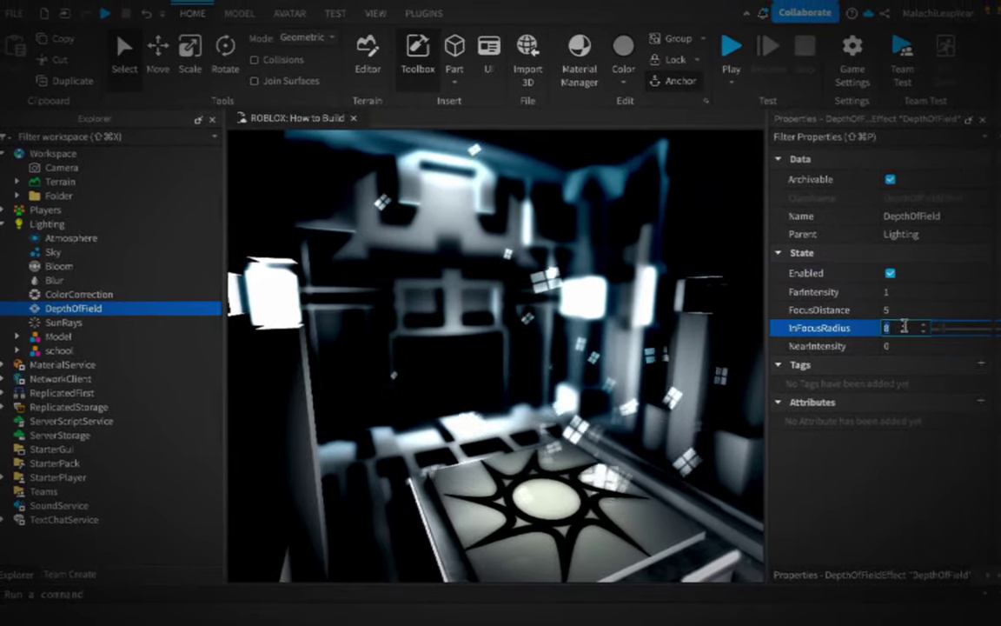
{"action": "key", "text": "Return"}
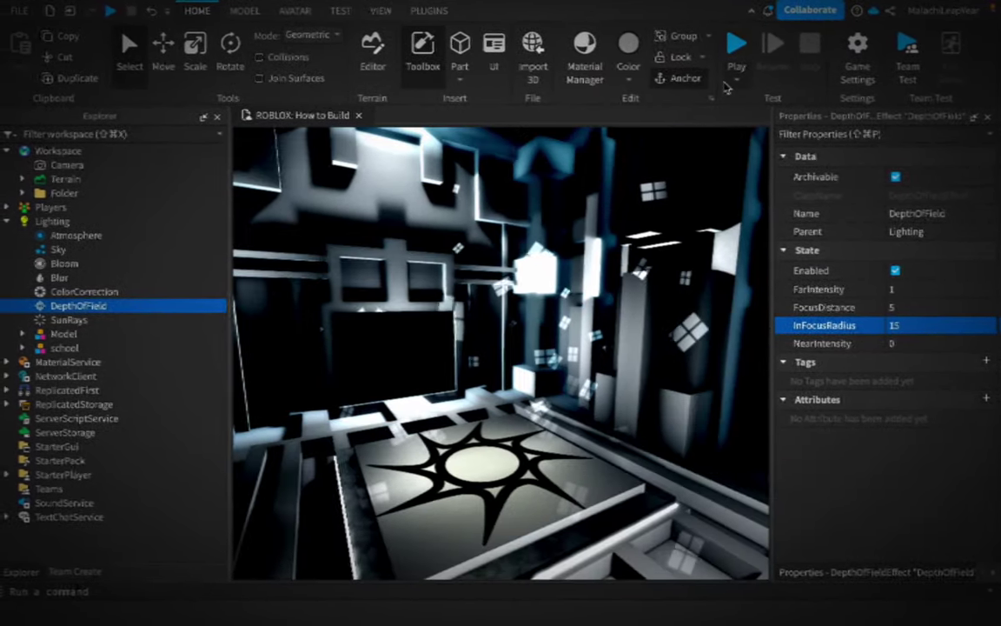
- Start a play test to inspect the finished room with its particles and depth of field
{"action": "key", "text": "F5"}
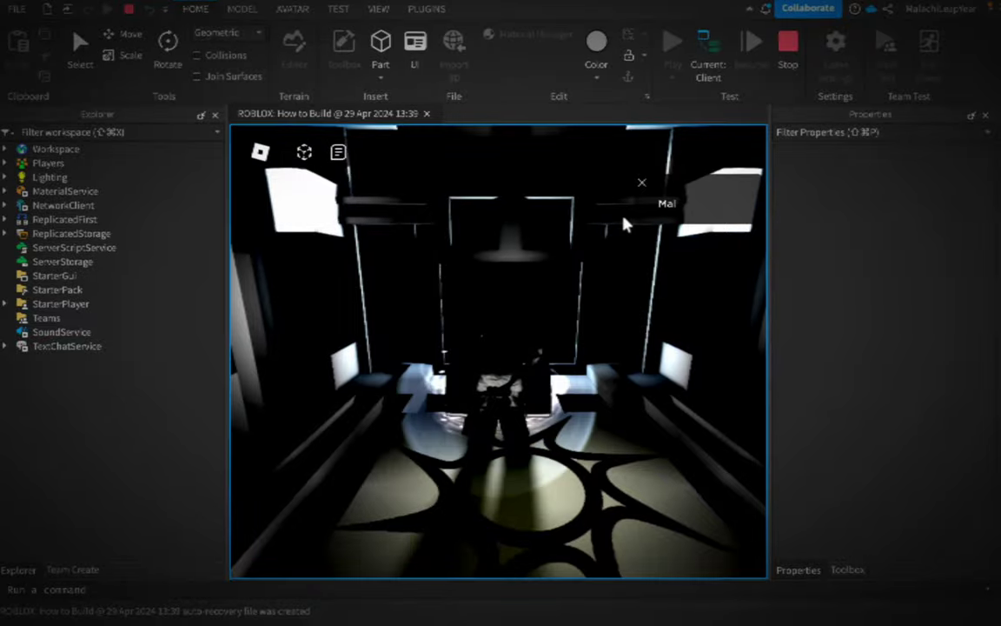